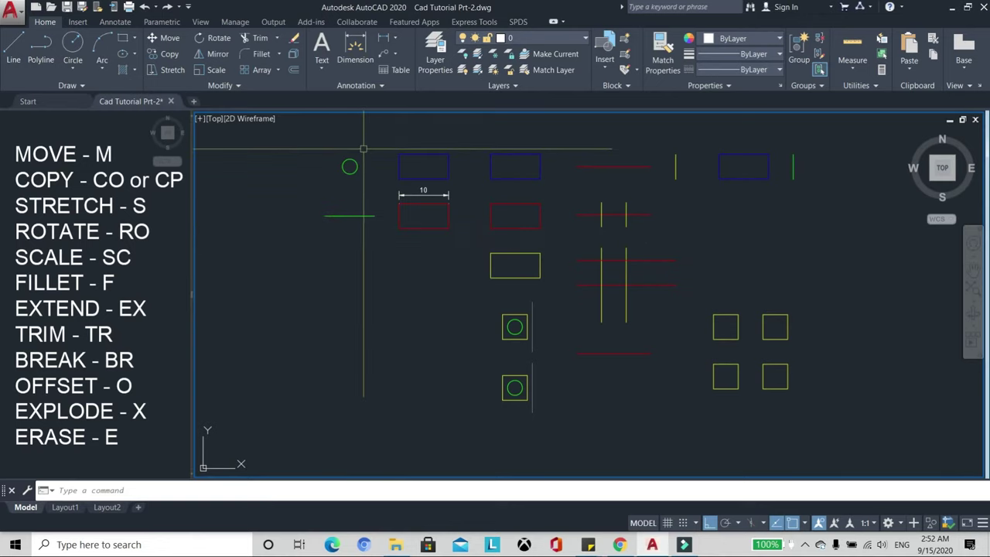
# Zoom in and pan so the small green circle is centred and fills the view.
pyautogui.scroll(2, 357, 153)
pyautogui.scroll(3, 305, 154)
pyautogui.moveTo(305, 154); pyautogui.dragTo(371, 210, button='middle')
pyautogui.scroll(-2, 375, 203)
pyautogui.scroll(2, 358, 184)
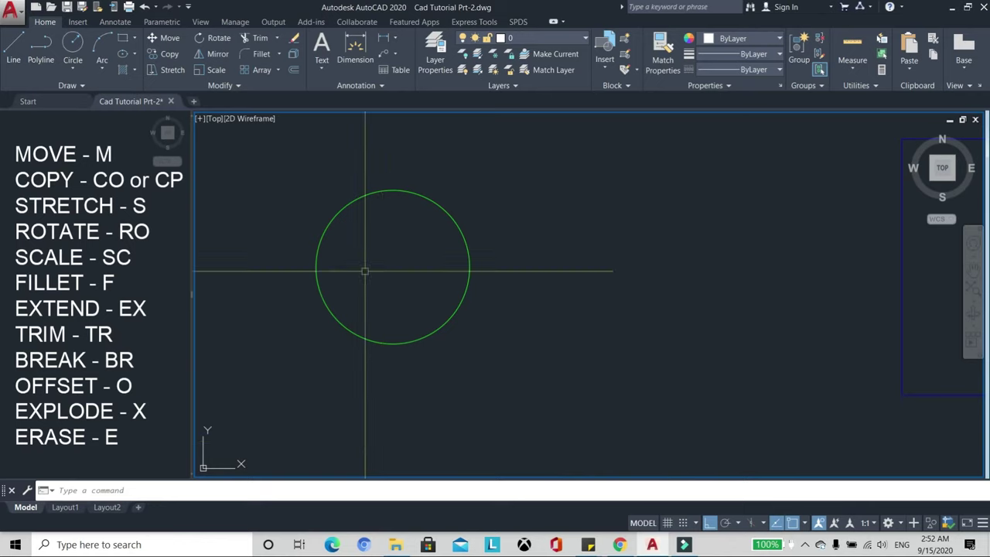
pyautogui.write('M')
# Move the green circle, using its centre as the base point.
pyautogui.press('Return')
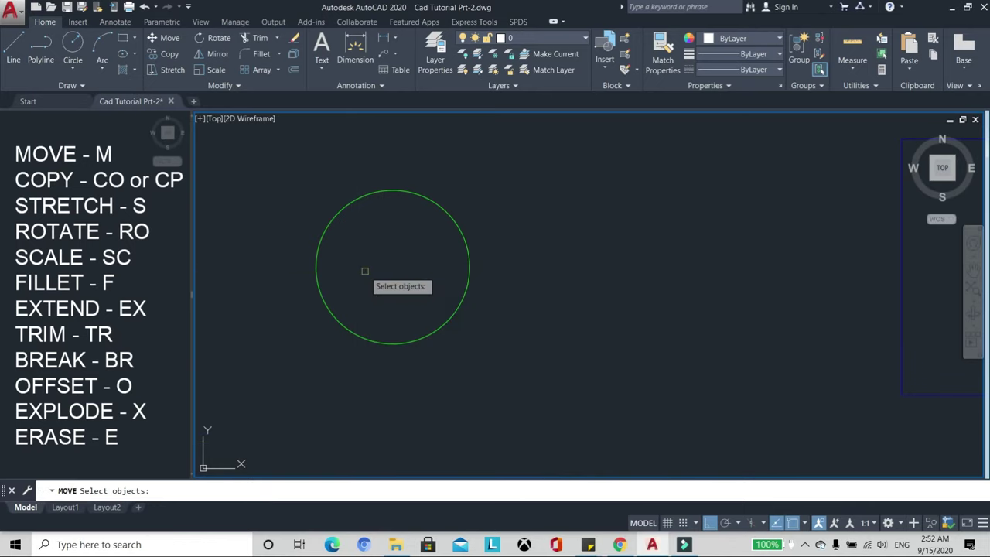
pyautogui.click(389, 191)
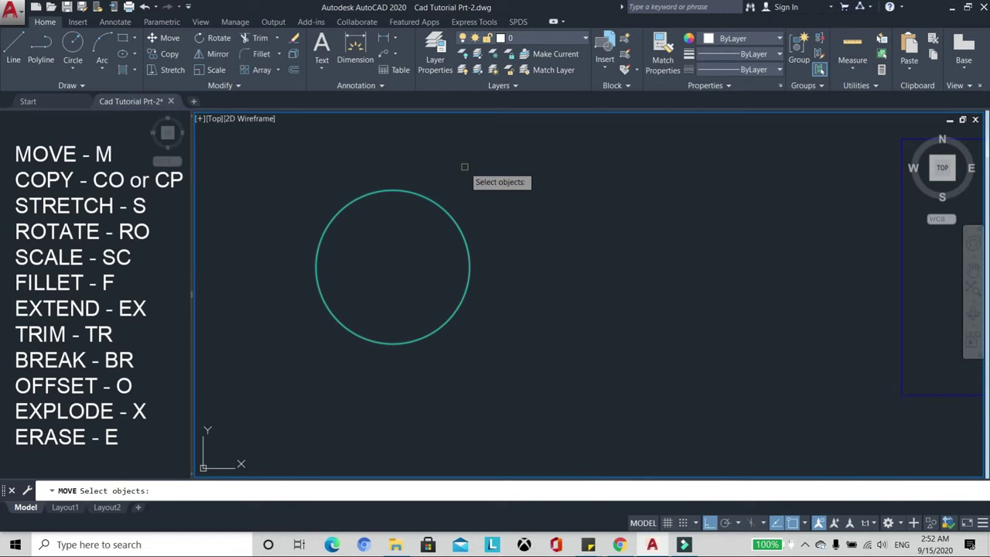
pyautogui.press('Return')
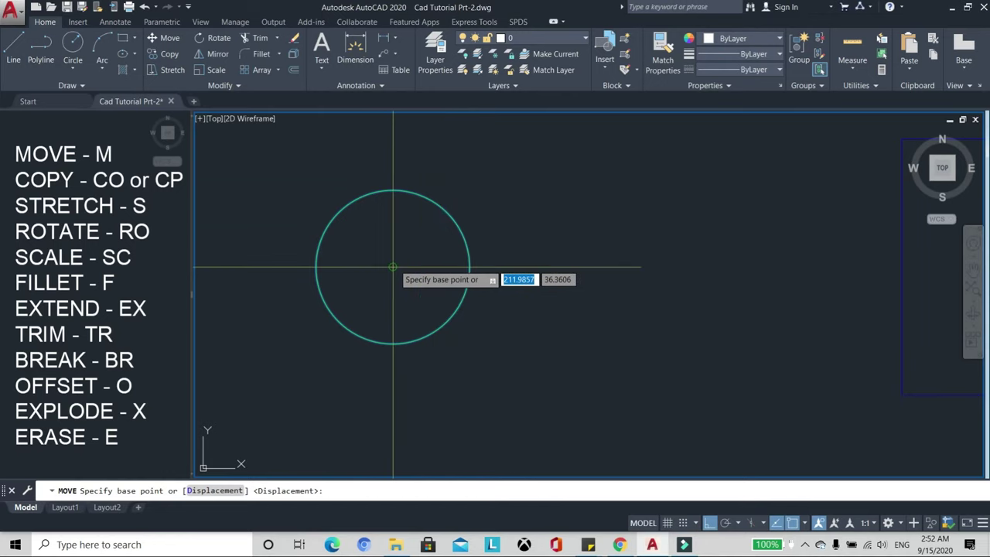
pyautogui.scroll(-4, 396, 294)
pyautogui.scroll(2, 408, 292)
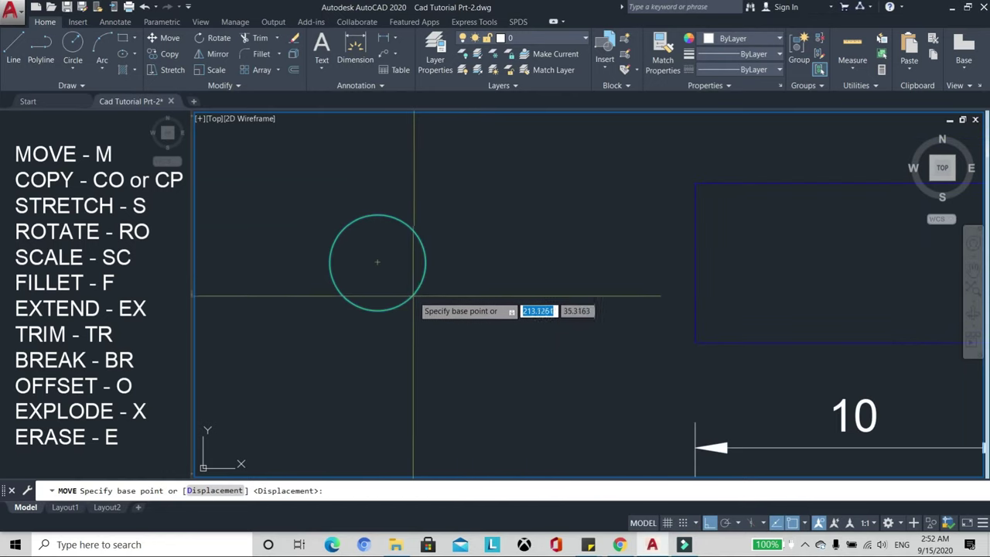
pyautogui.scroll(2, 410, 284)
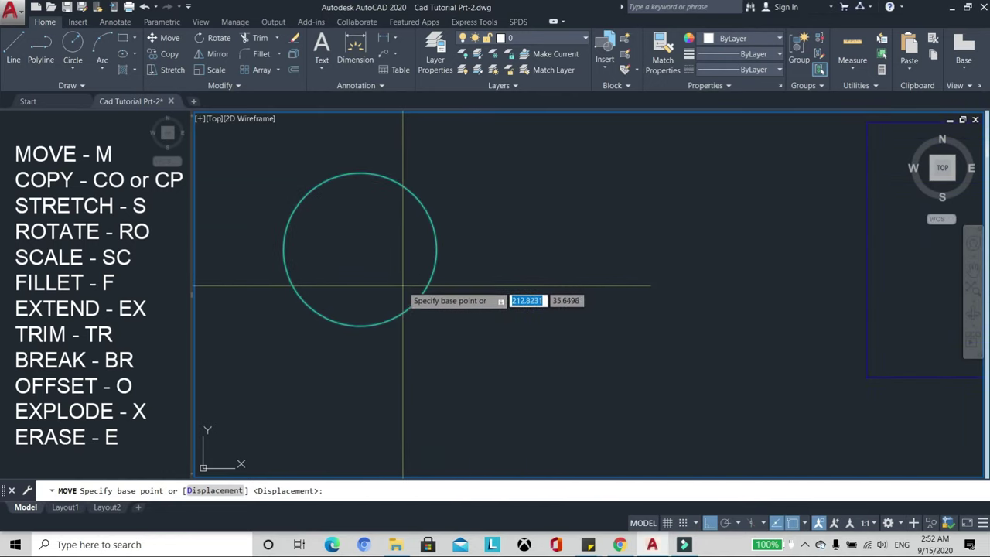
pyautogui.click(360, 249)
# Place the circle's centre on the blue rectangle's top-left corner.
pyautogui.scroll(-5, 316, 258)
pyautogui.scroll(1, 515, 255)
pyautogui.scroll(4, 468, 227)
pyautogui.scroll(-2, 468, 227)
pyautogui.scroll(2, 426, 210)
pyautogui.scroll(-2, 432, 193)
pyautogui.scroll(2, 415, 176)
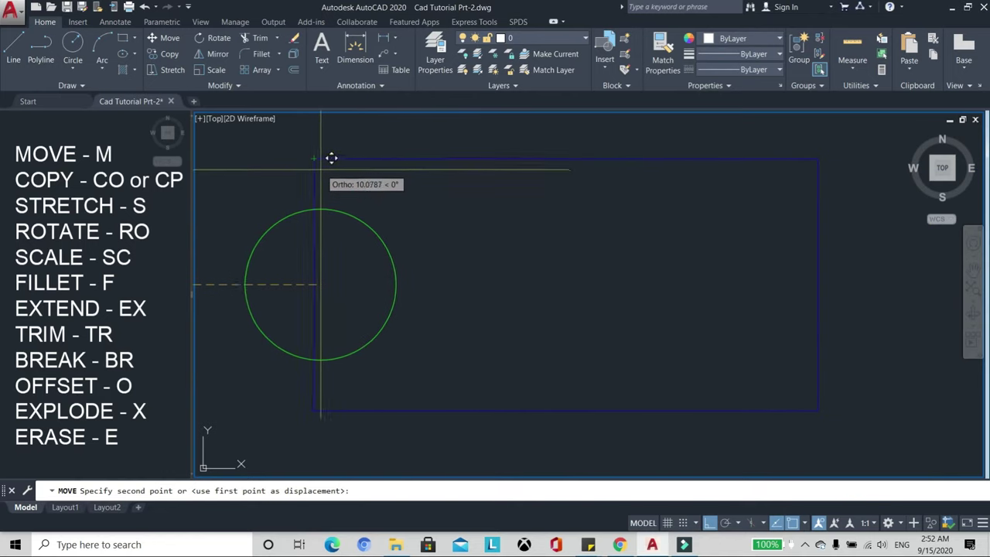
pyautogui.click(314, 159)
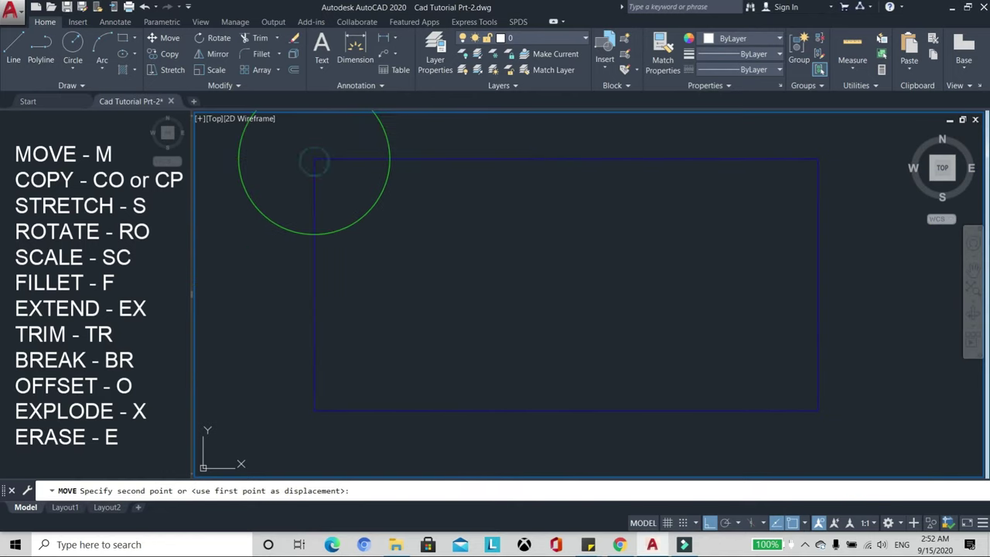
pyautogui.scroll(-3, 431, 203)
pyautogui.scroll(1, 371, 188)
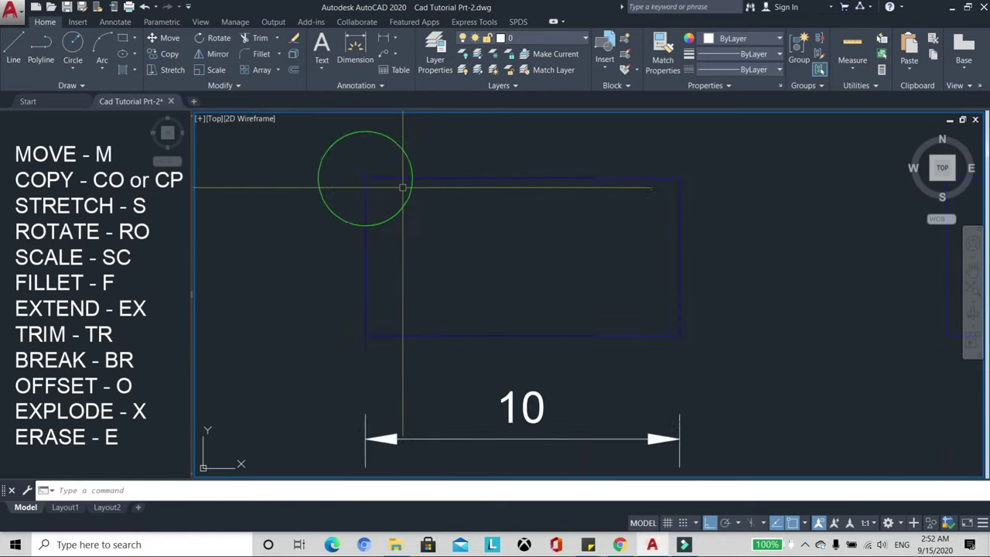
pyautogui.scroll(3, 416, 162)
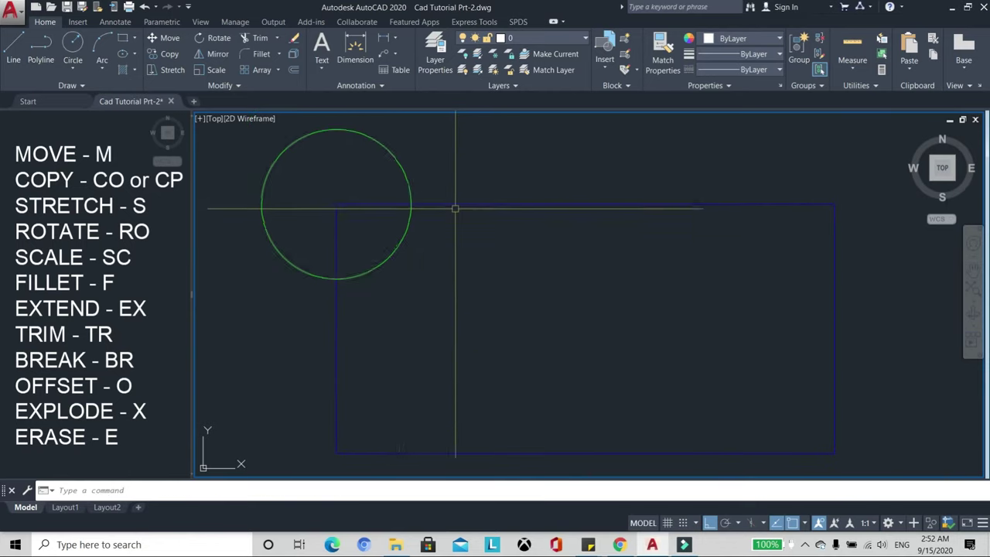
pyautogui.scroll(-1, 494, 206)
pyautogui.scroll(1, 450, 210)
pyautogui.scroll(-1, 450, 211)
pyautogui.scroll(1, 459, 194)
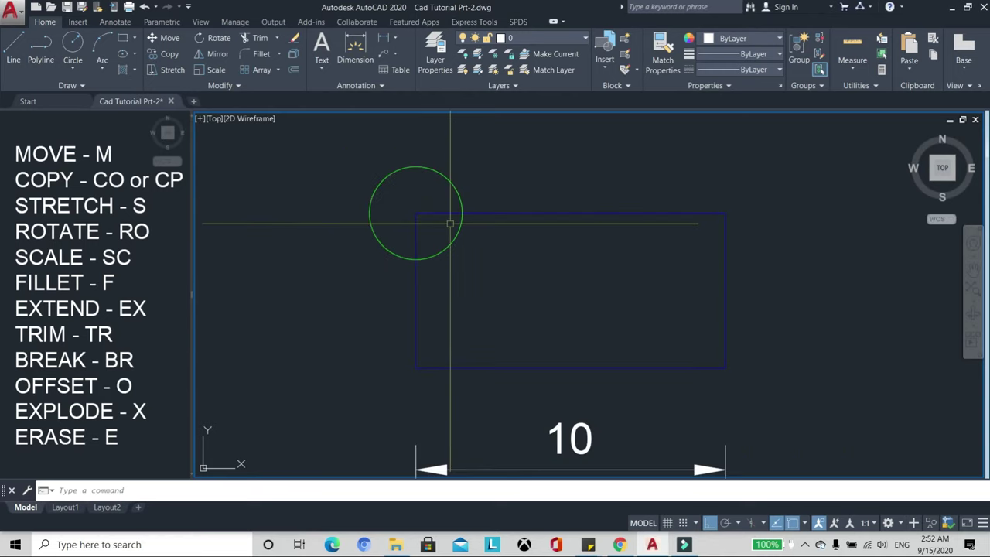
pyautogui.moveTo(421, 210)
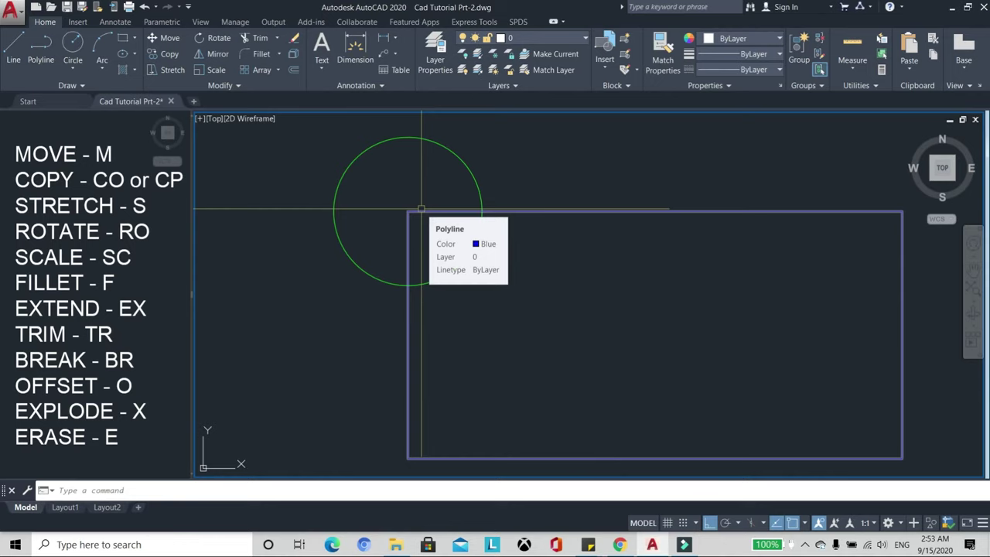
# Move the green circle 5 units left of the rectangle's top-left corner with M.
pyautogui.write('m')
pyautogui.press('Return')
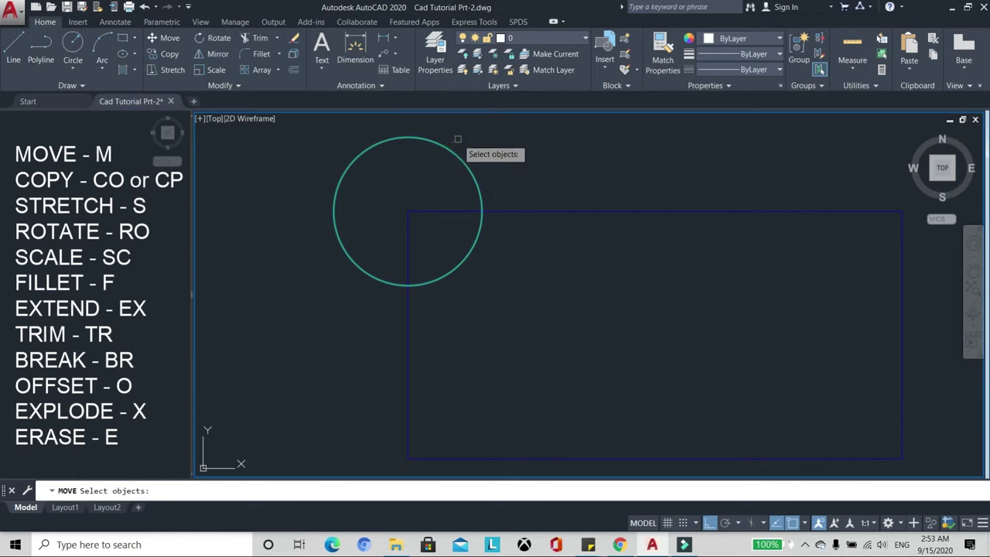
pyautogui.press('Return')
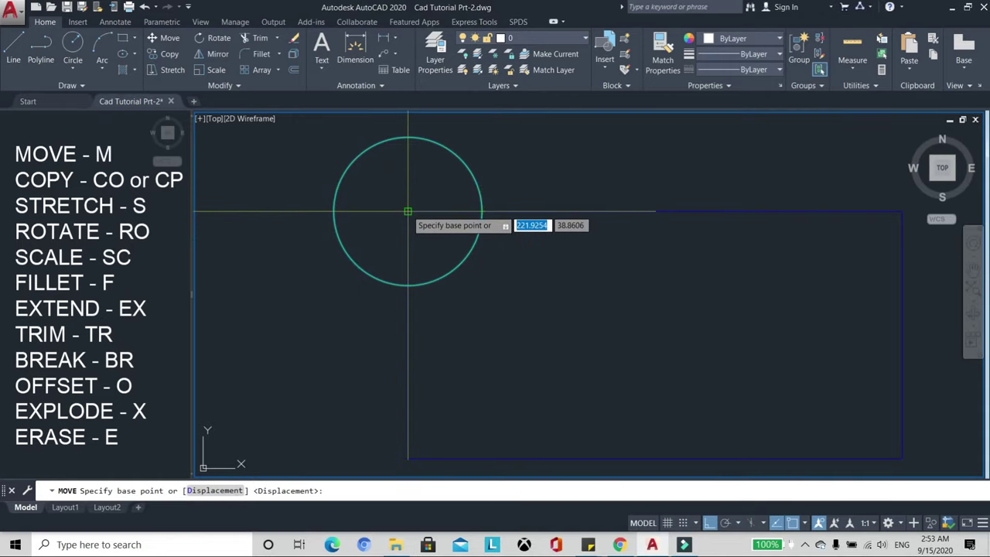
pyautogui.click(408, 211)
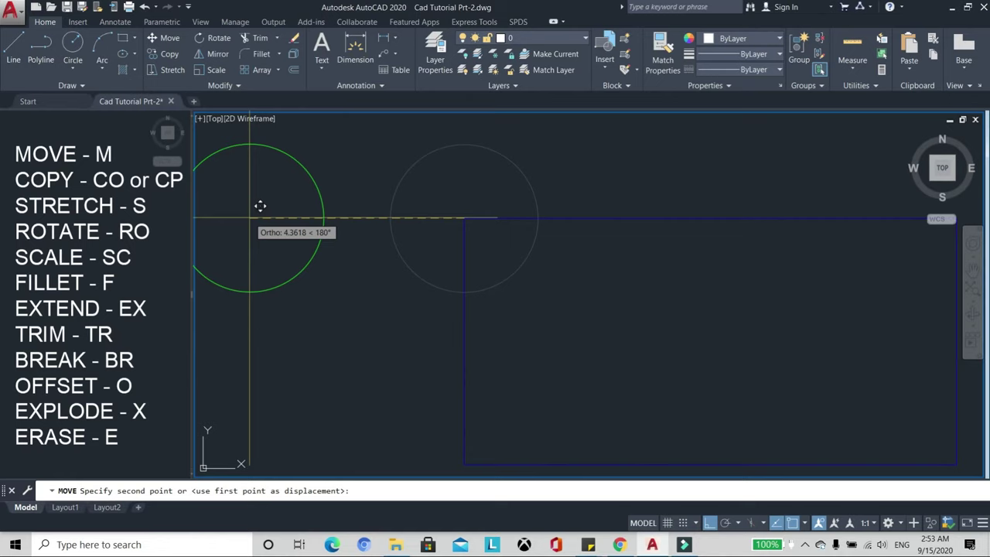
pyautogui.write('5')
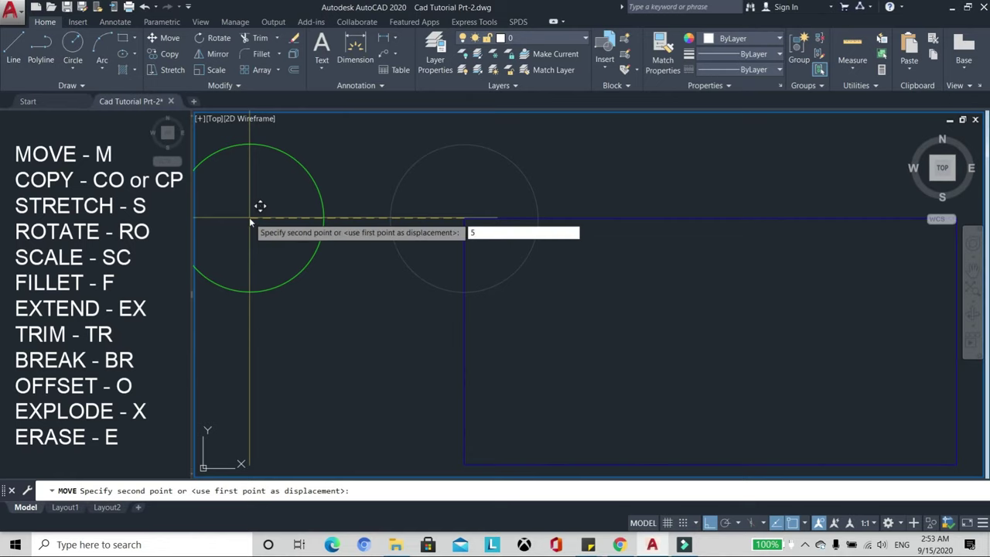
pyautogui.press('Return')
pyautogui.scroll(-5, 249, 217)
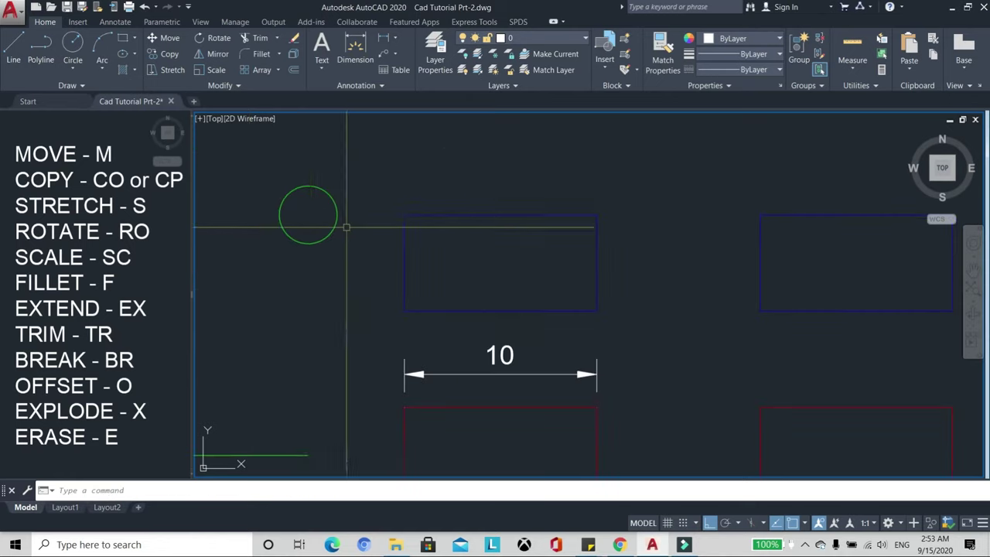
pyautogui.scroll(3, 325, 205)
pyautogui.scroll(1, 351, 190)
pyautogui.write('D')
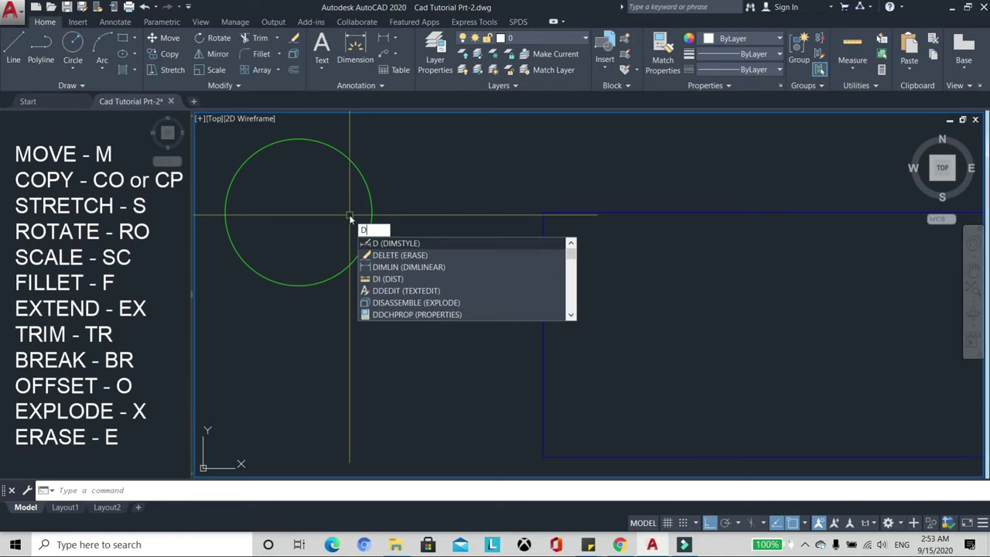
pyautogui.write('LI')
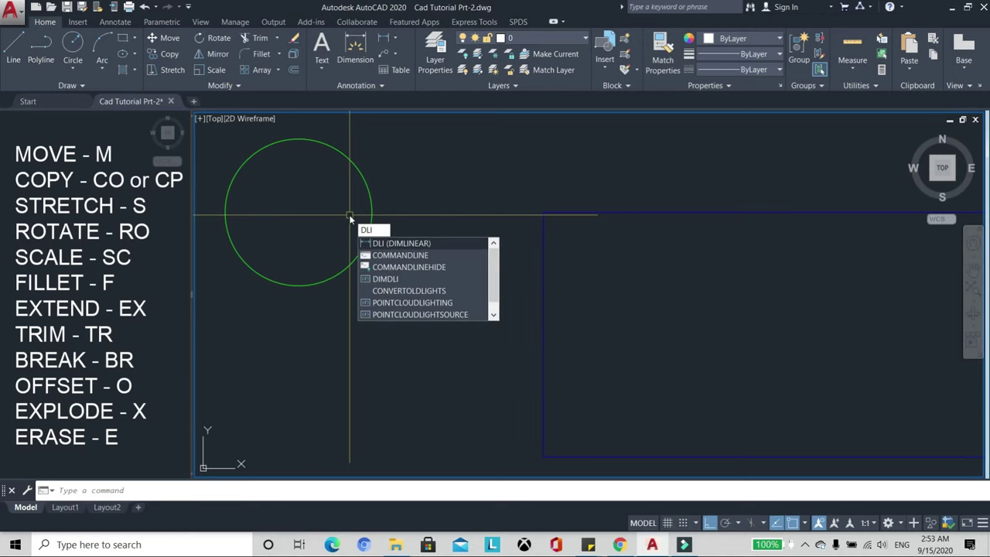
pyautogui.press('Return')
pyautogui.scroll(-2, 333, 229)
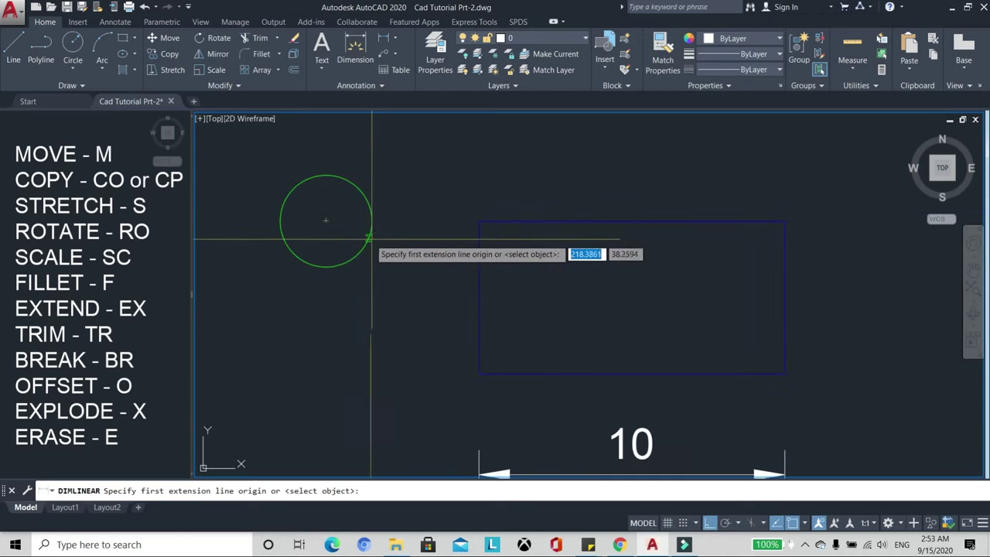
pyautogui.click(326, 221)
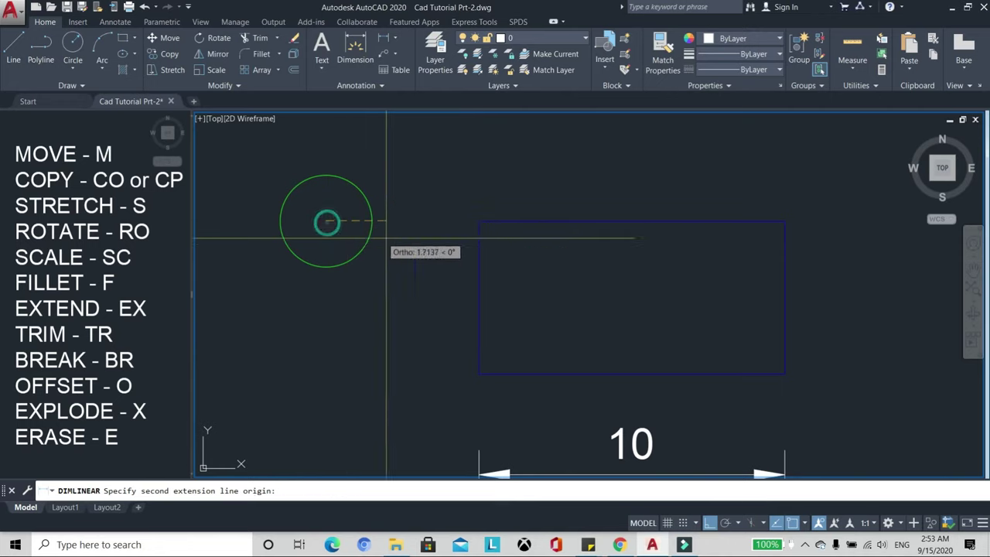
pyautogui.click(479, 221)
pyautogui.scroll(-1, 464, 193)
pyautogui.scroll(3, 445, 228)
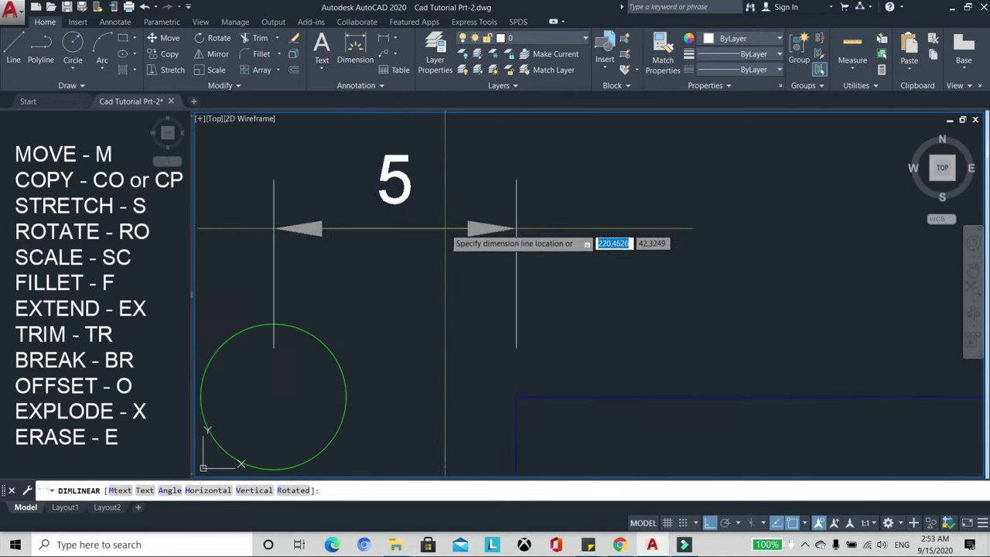
pyautogui.scroll(-4, 417, 220)
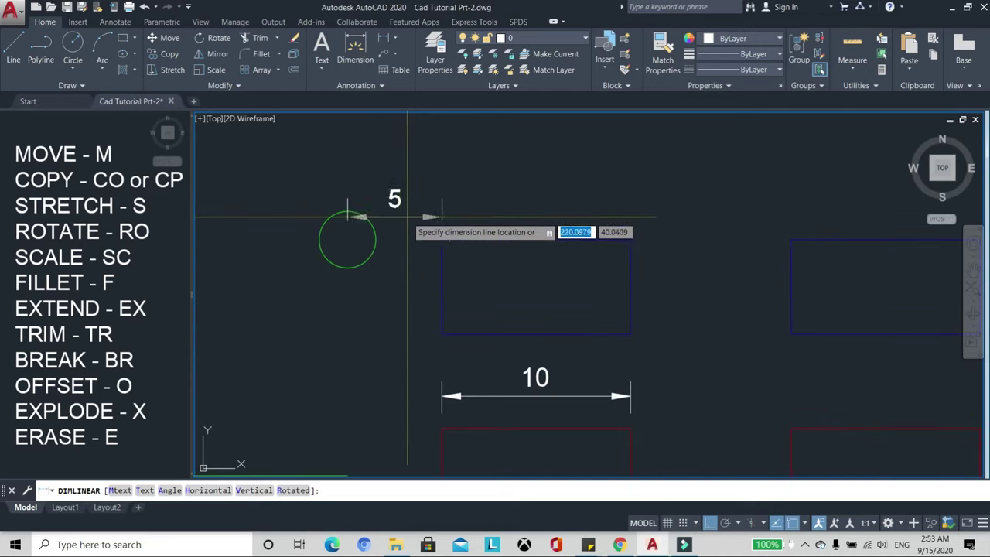
pyautogui.press('Escape')
pyautogui.scroll(4, 429, 223)
pyautogui.scroll(-8, 480, 241)
pyautogui.scroll(6, 453, 212)
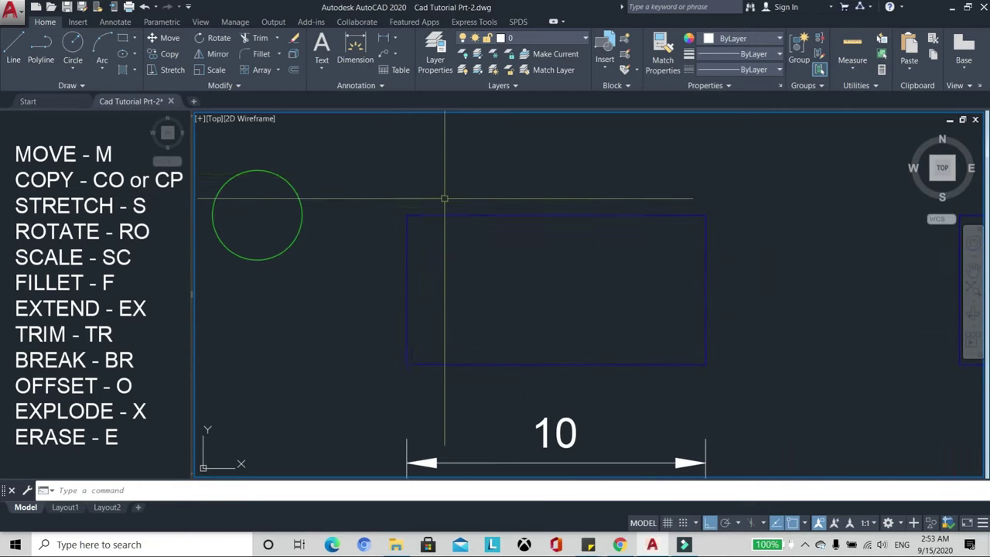
pyautogui.moveTo(449, 177); pyautogui.dragTo(471, 171, button='middle')
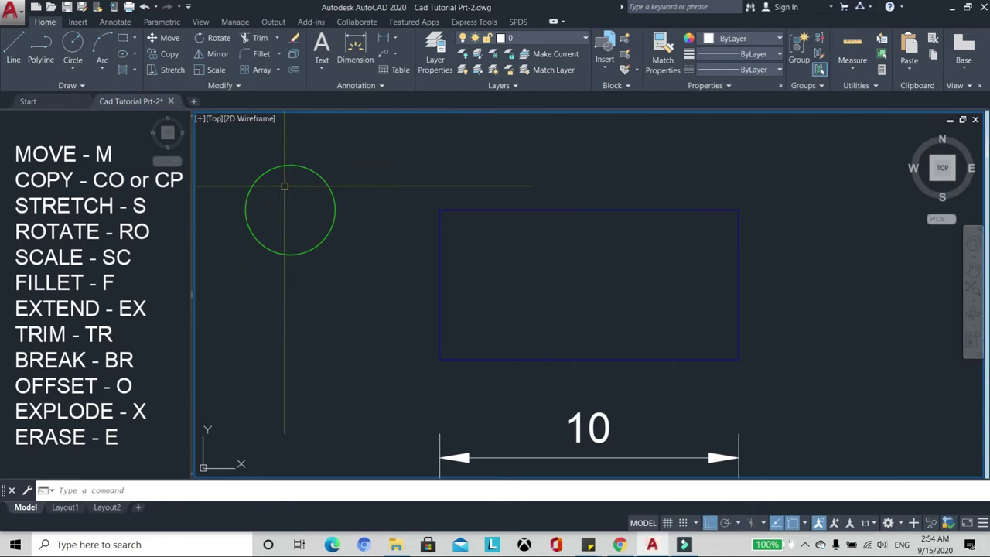
# Copy the green circle with CO, using its centre as the base point.
pyautogui.write('CO')
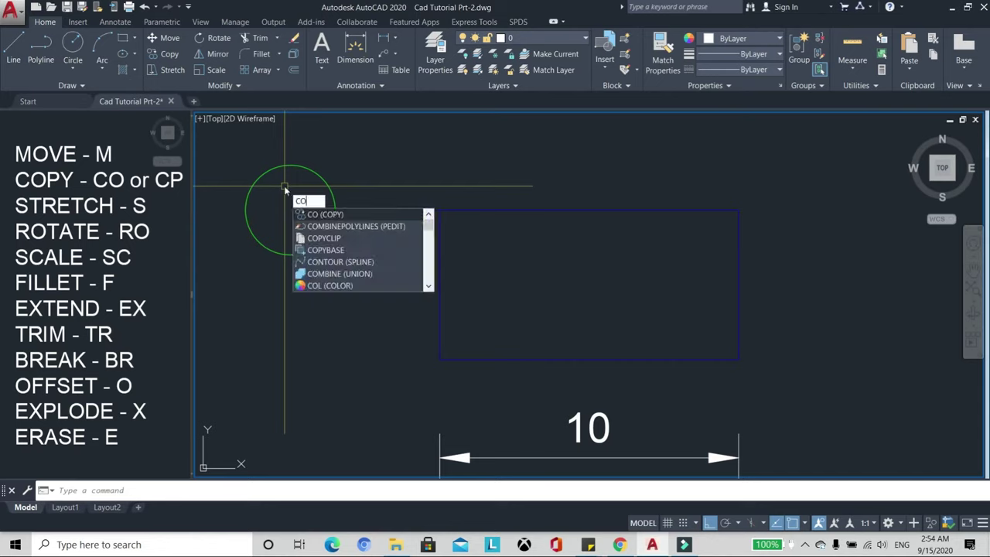
pyautogui.press('Return')
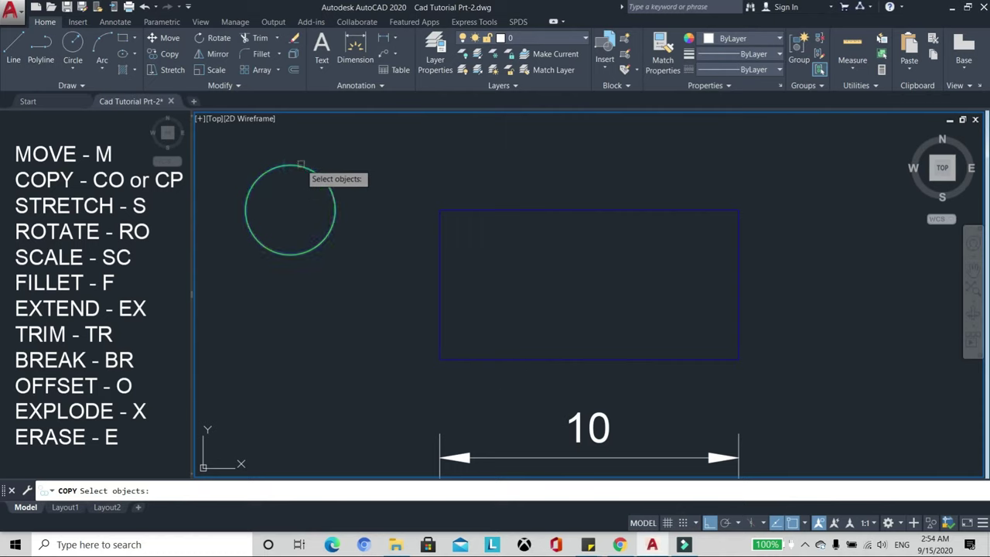
pyautogui.click(303, 162)
pyautogui.press('Return')
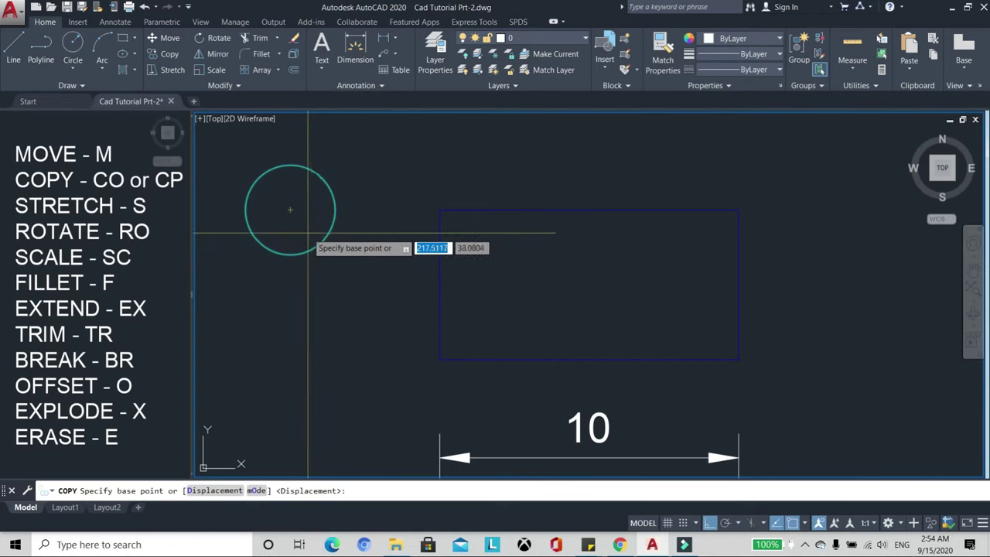
pyautogui.click(290, 210)
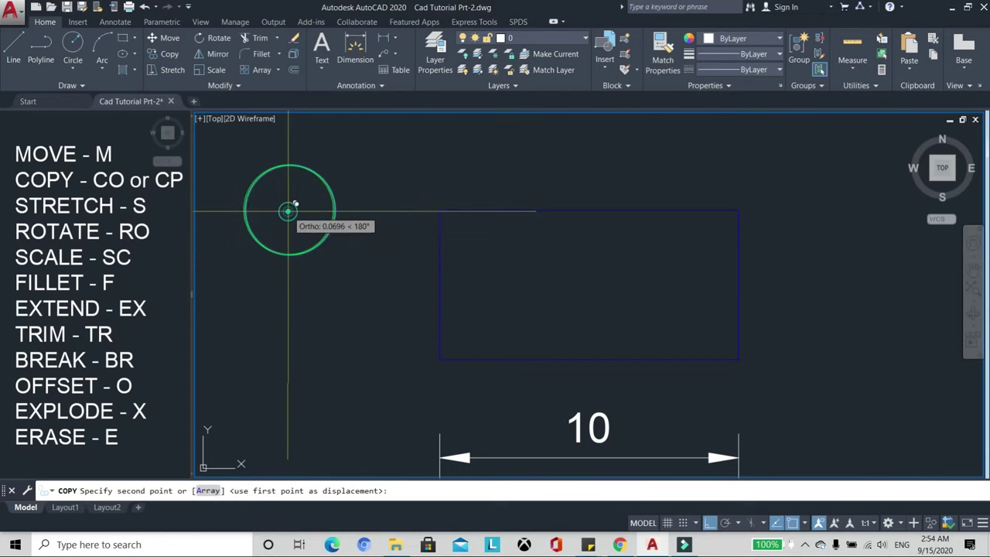
pyautogui.scroll(-3, 281, 203)
pyautogui.scroll(3, 380, 274)
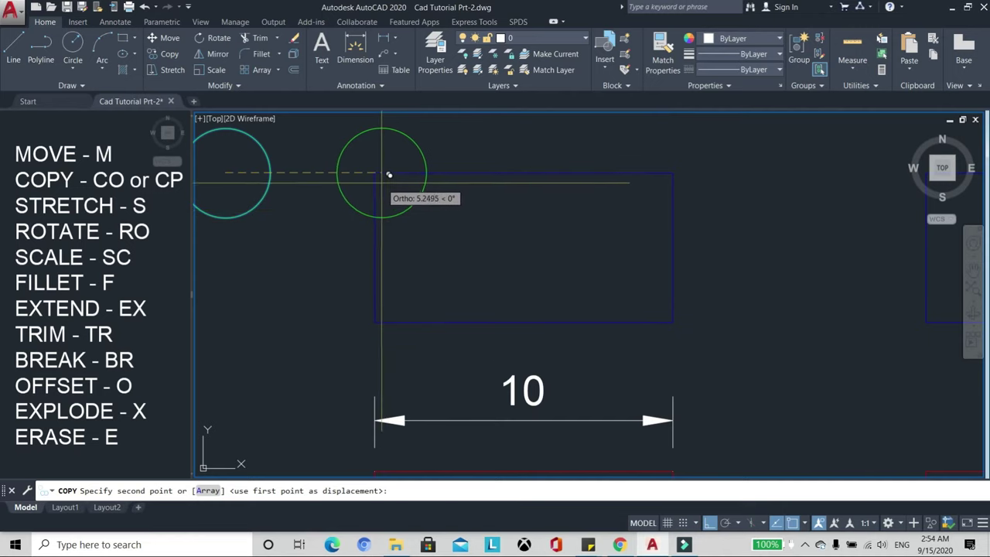
# Place circle copies centred on all four corners of the blue rectangle.
pyautogui.click(381, 165)
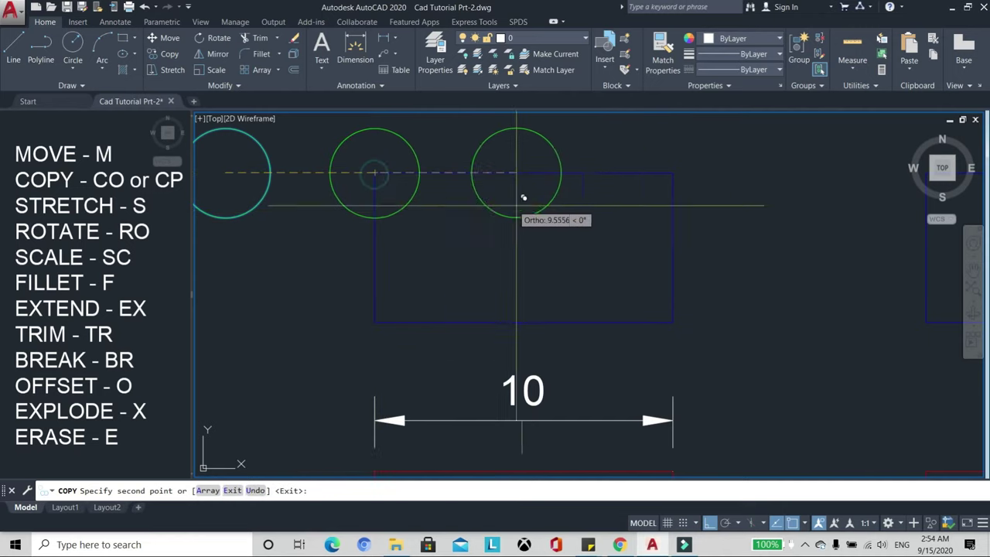
pyautogui.click(680, 164)
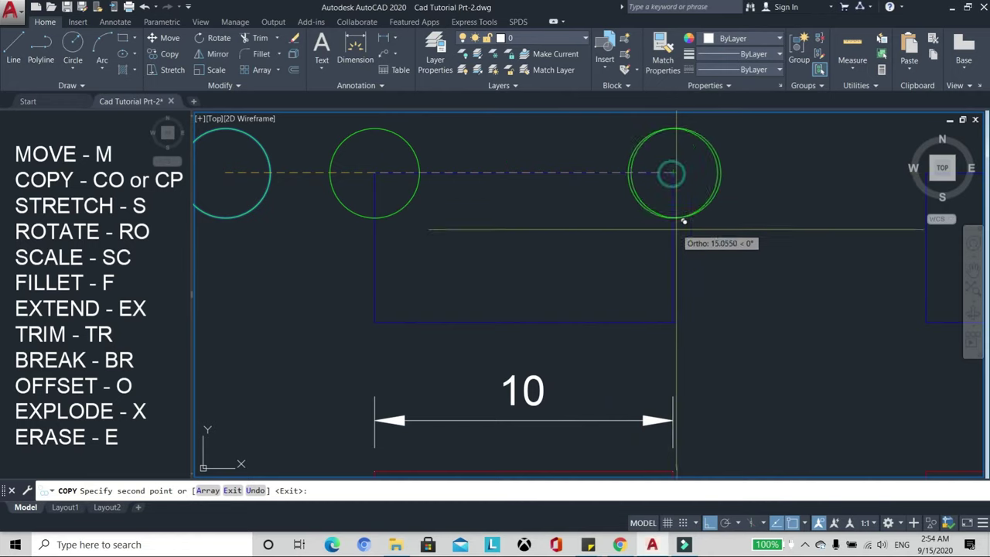
pyautogui.click(673, 321)
pyautogui.click(377, 320)
pyautogui.scroll(-4, 461, 256)
pyautogui.scroll(4, 460, 255)
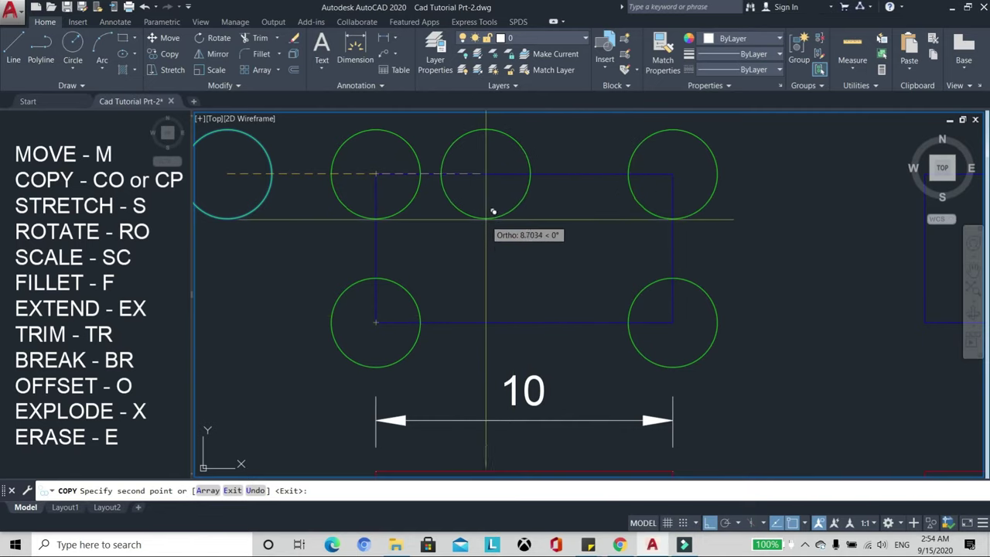
pyautogui.press('Escape')
pyautogui.scroll(-2, 505, 219)
pyautogui.scroll(2, 500, 232)
pyautogui.scroll(-2, 500, 232)
pyautogui.scroll(2, 487, 232)
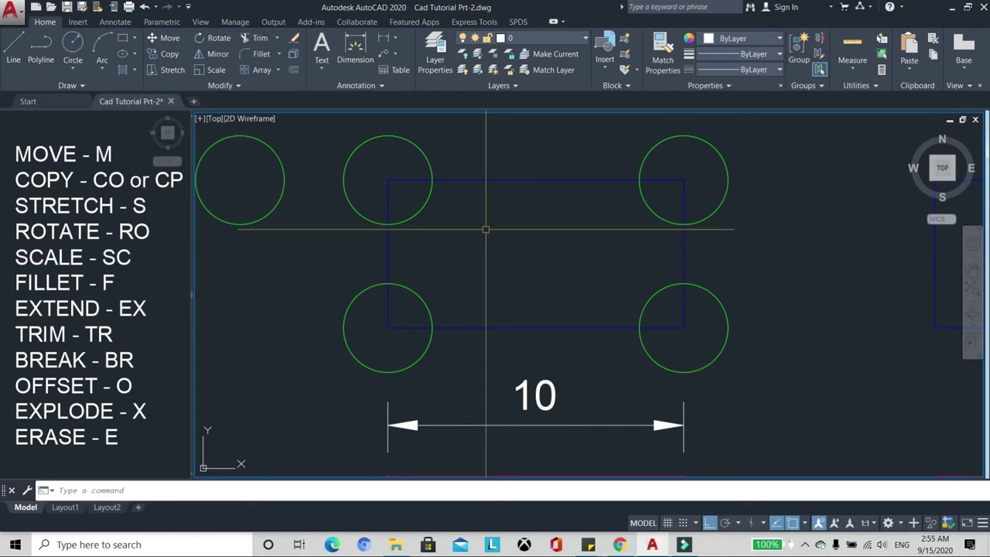
# Copy a corner circle with CO, taking its centre as the base point.
pyautogui.write('co')
pyautogui.press('Return')
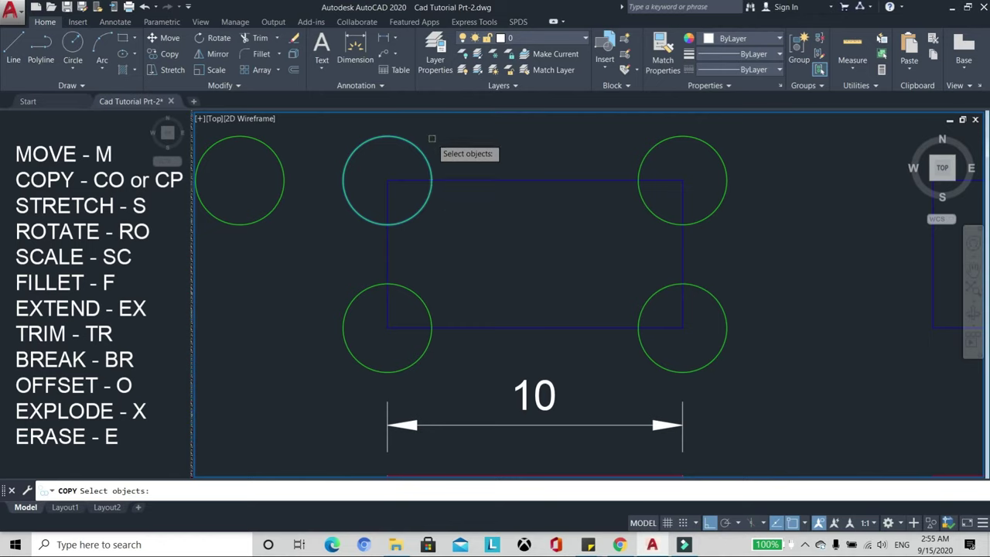
pyautogui.press('Return')
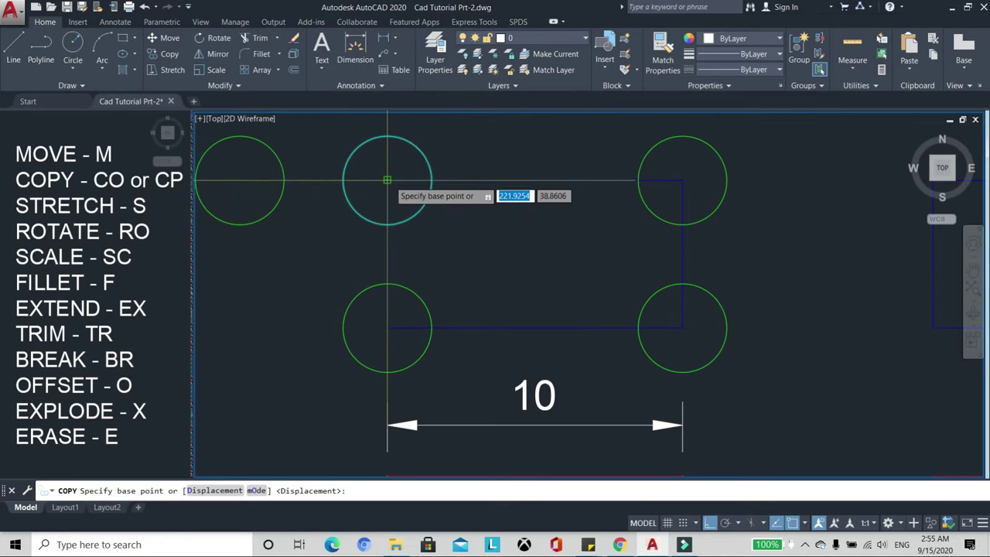
pyautogui.click(387, 181)
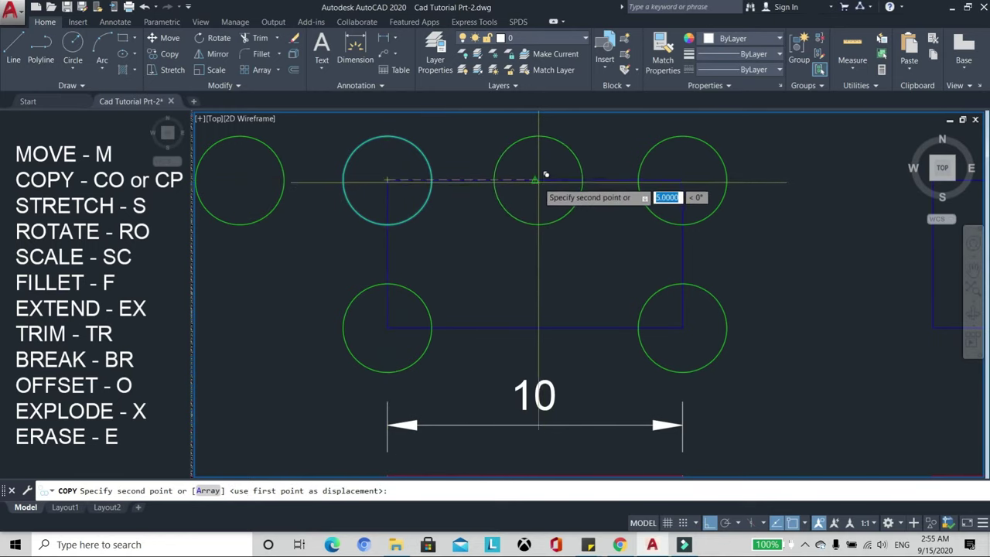
# Place circle copies on the midpoints of the rectangle's top and bottom edges.
pyautogui.click(535, 180)
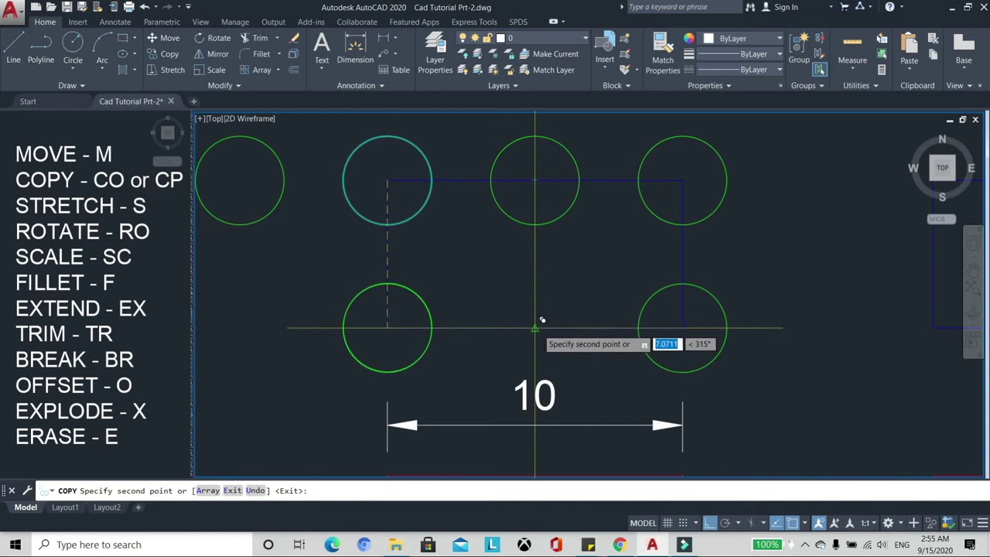
pyautogui.click(535, 328)
pyautogui.scroll(-3, 532, 232)
pyautogui.press('Escape')
pyautogui.scroll(3, 535, 242)
pyautogui.scroll(-3, 535, 243)
pyautogui.scroll(3, 514, 205)
pyautogui.scroll(-3, 477, 188)
pyautogui.scroll(3, 503, 217)
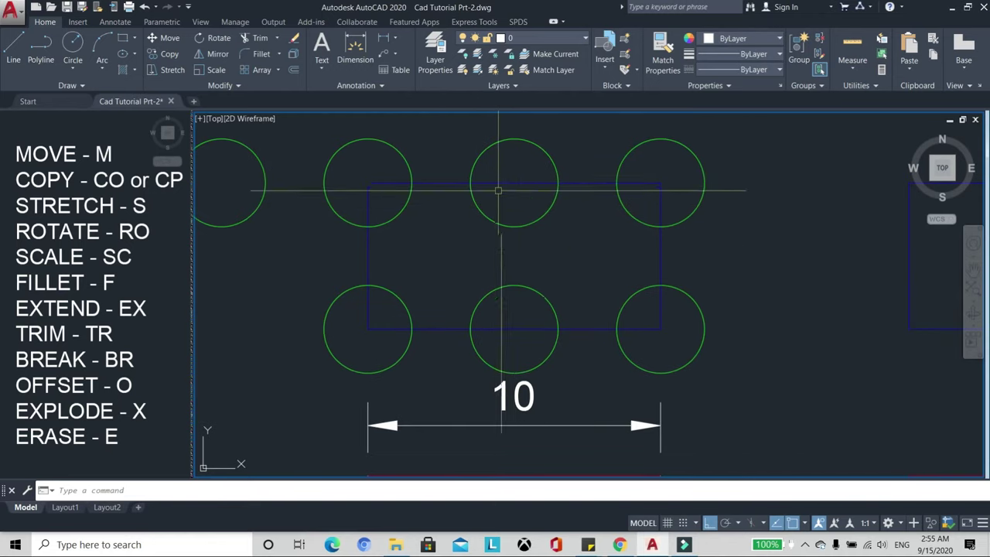
pyautogui.scroll(-2, 477, 190)
pyautogui.scroll(2, 477, 190)
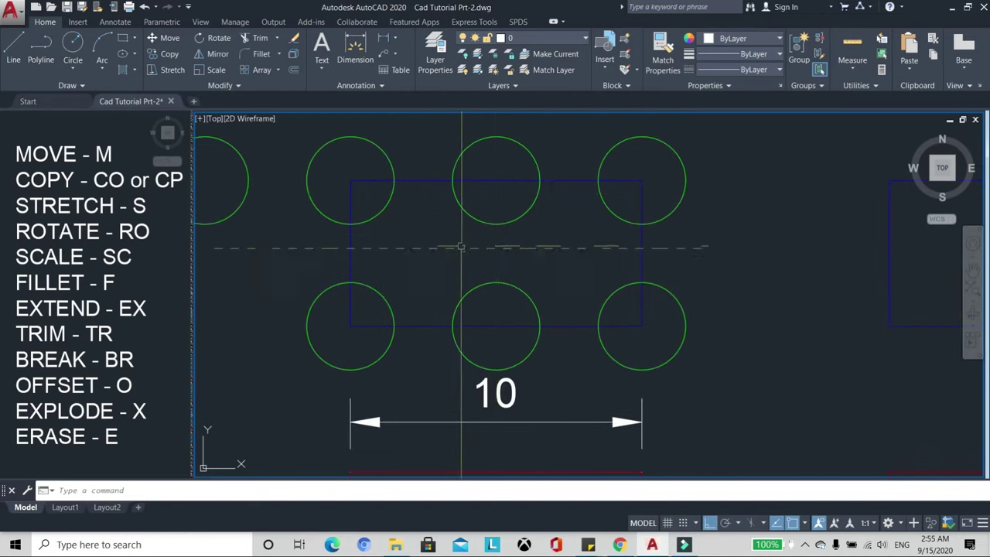
pyautogui.scroll(-1, 434, 187)
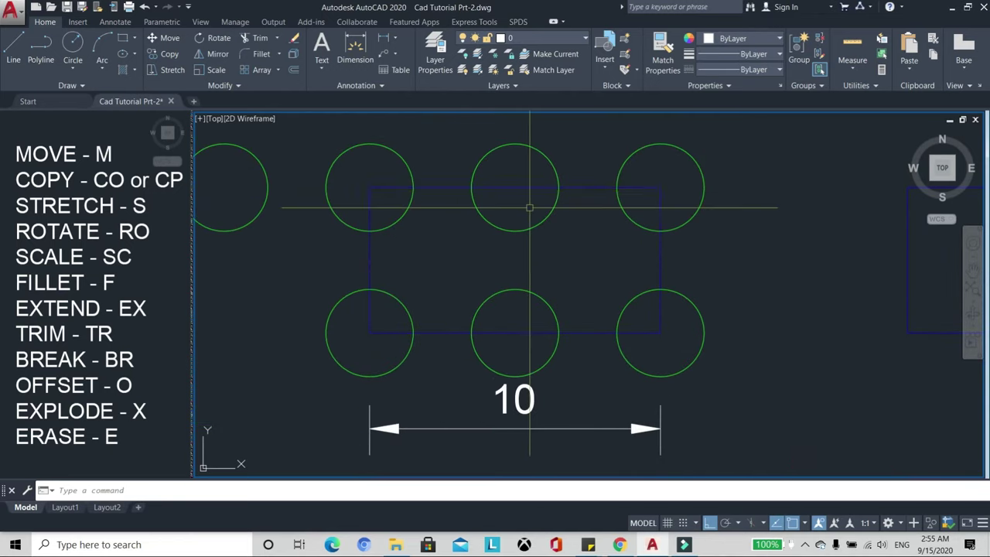
pyautogui.scroll(-2, 453, 191)
pyautogui.scroll(-3, 453, 191)
pyautogui.scroll(2, 455, 247)
pyautogui.scroll(2, 456, 239)
pyautogui.scroll(2, 503, 256)
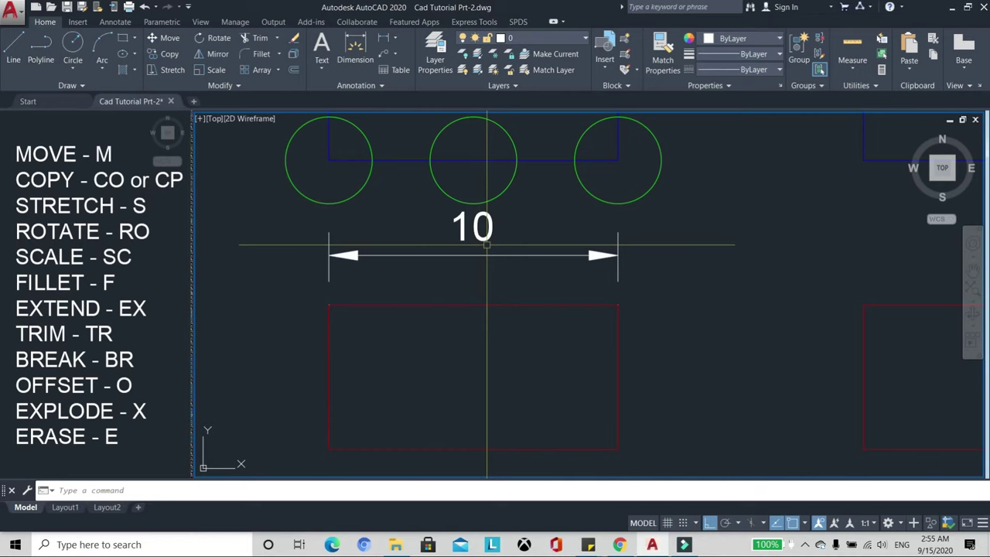
pyautogui.scroll(-1, 486, 244)
pyautogui.scroll(1, 471, 270)
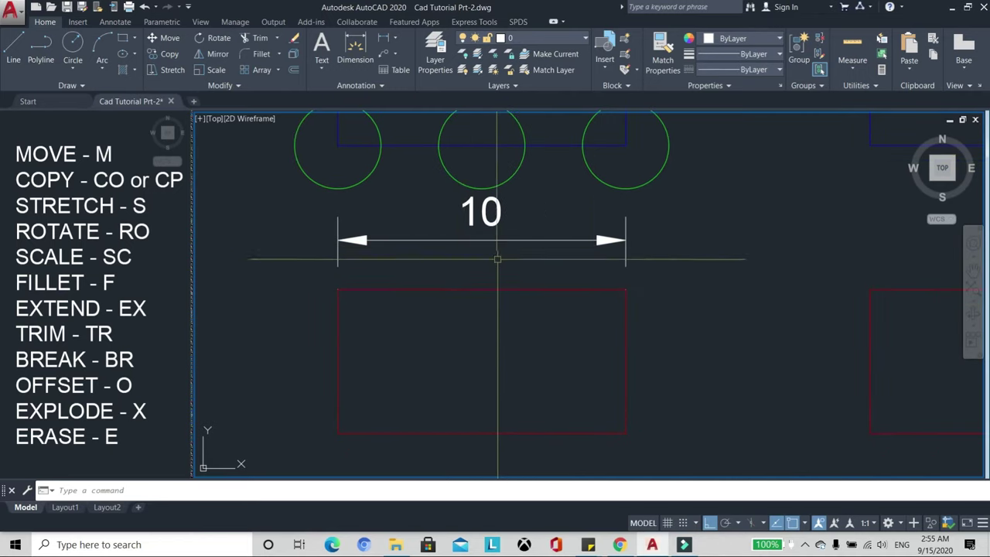
pyautogui.write('s')
pyautogui.press('Return')
pyautogui.click(677, 464)
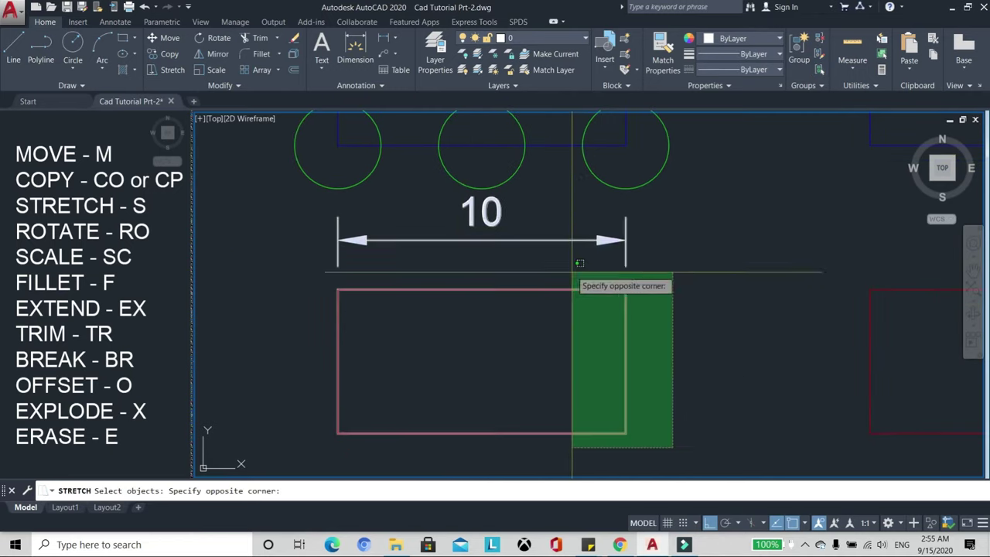
pyautogui.click(551, 207)
pyautogui.scroll(-1, 536, 194)
pyautogui.scroll(-2, 566, 247)
pyautogui.scroll(4, 565, 248)
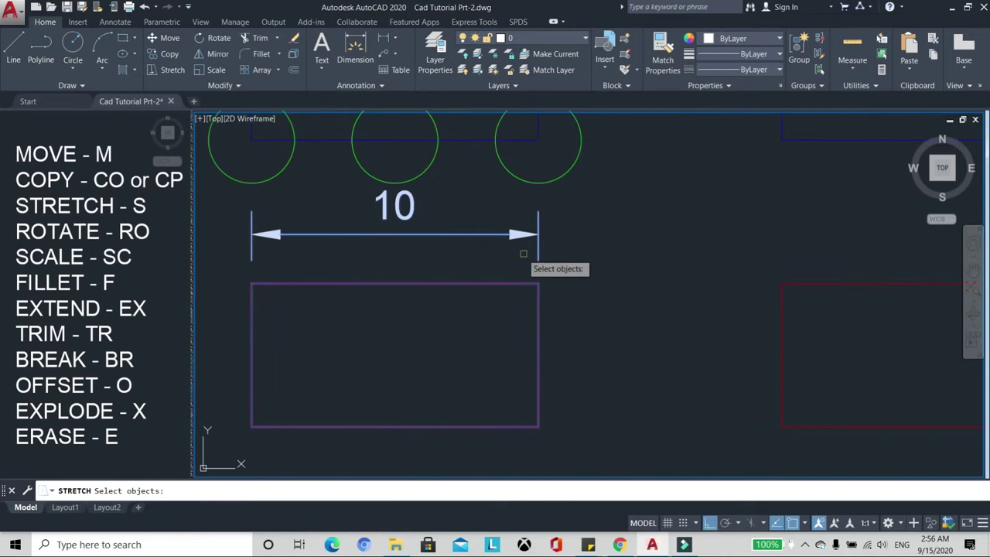
pyautogui.press('Return')
pyautogui.click(461, 258)
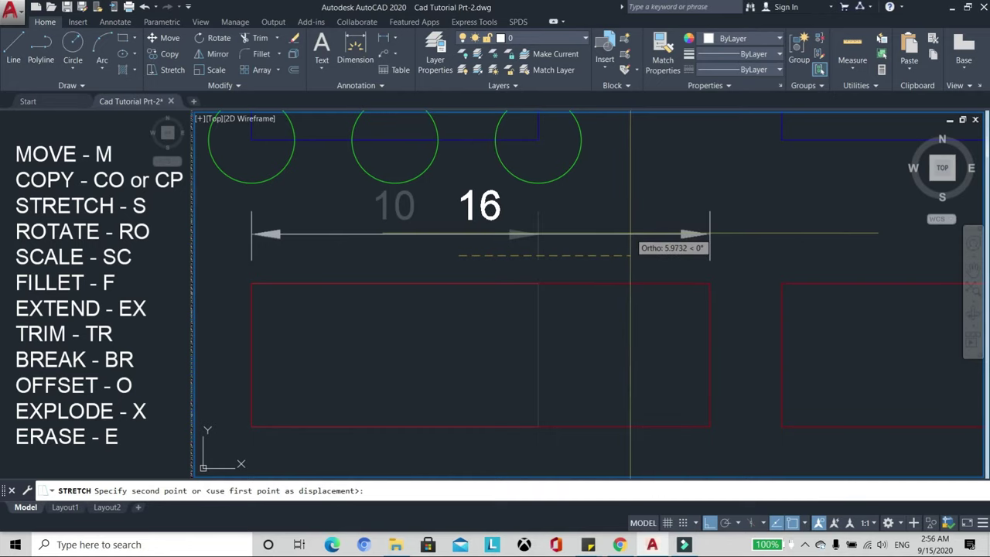
pyautogui.press('Escape')
pyautogui.scroll(-2, 607, 228)
pyautogui.scroll(2, 491, 265)
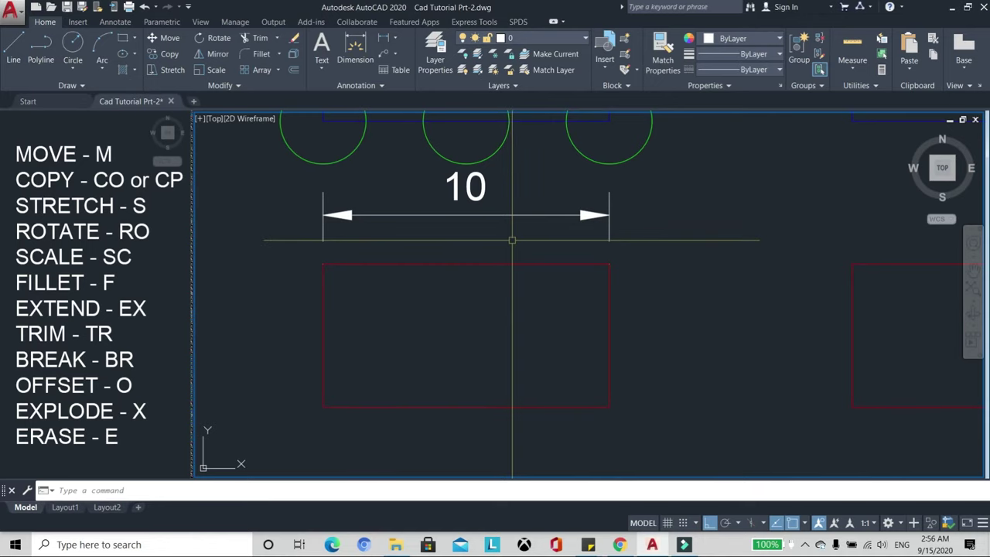
pyautogui.write('S')
# Stretch the red rectangle's right side 2 units right, making its dimension 12.
pyautogui.press('Return')
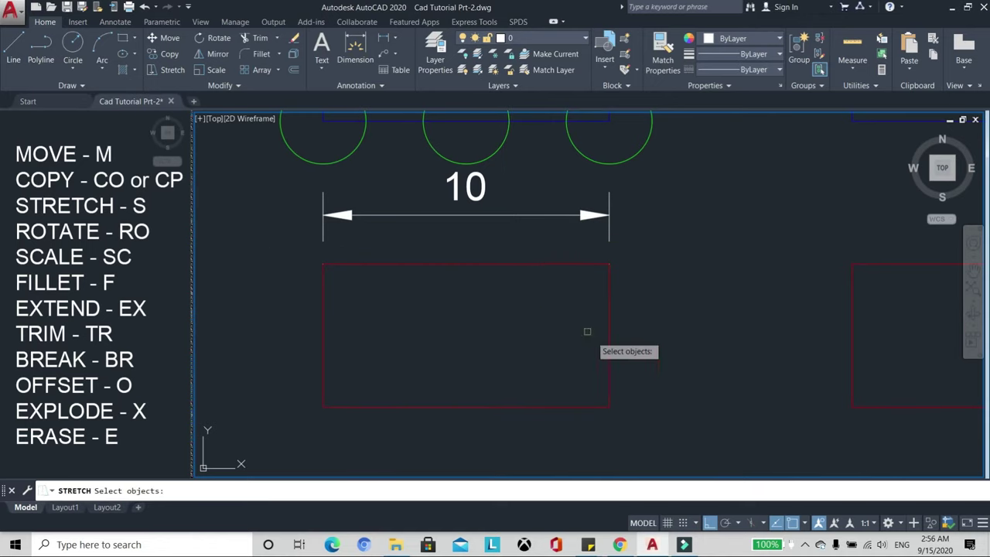
pyautogui.click(666, 436)
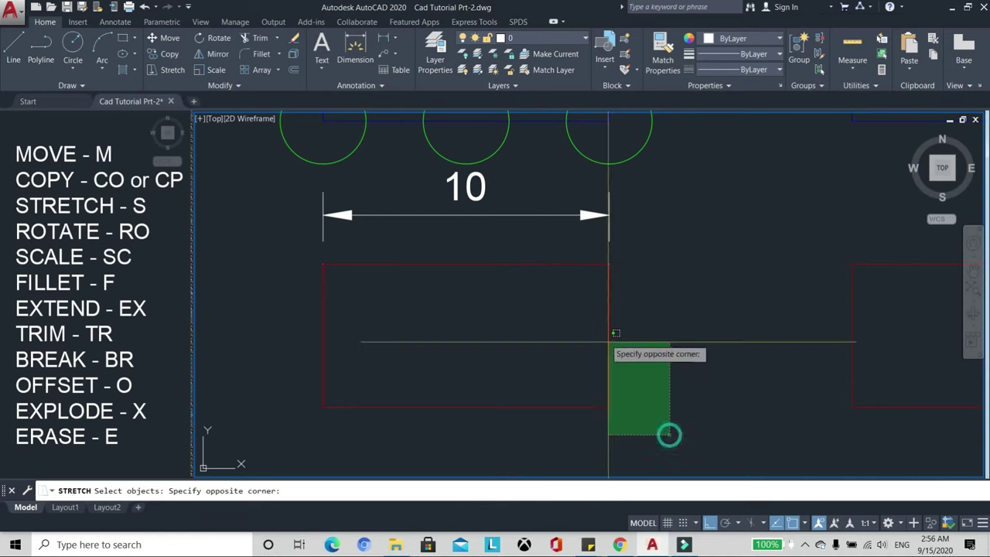
pyautogui.click(538, 180)
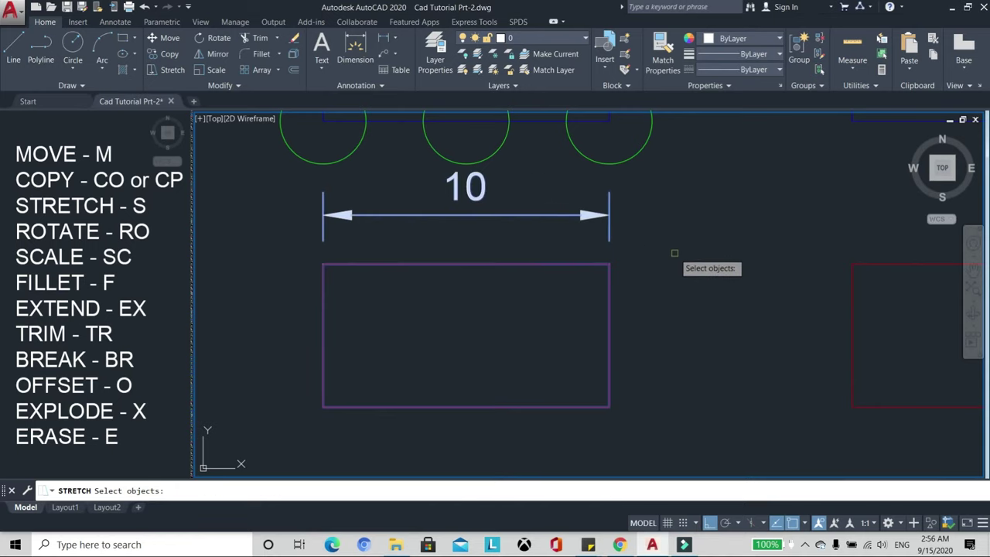
pyautogui.press('Return')
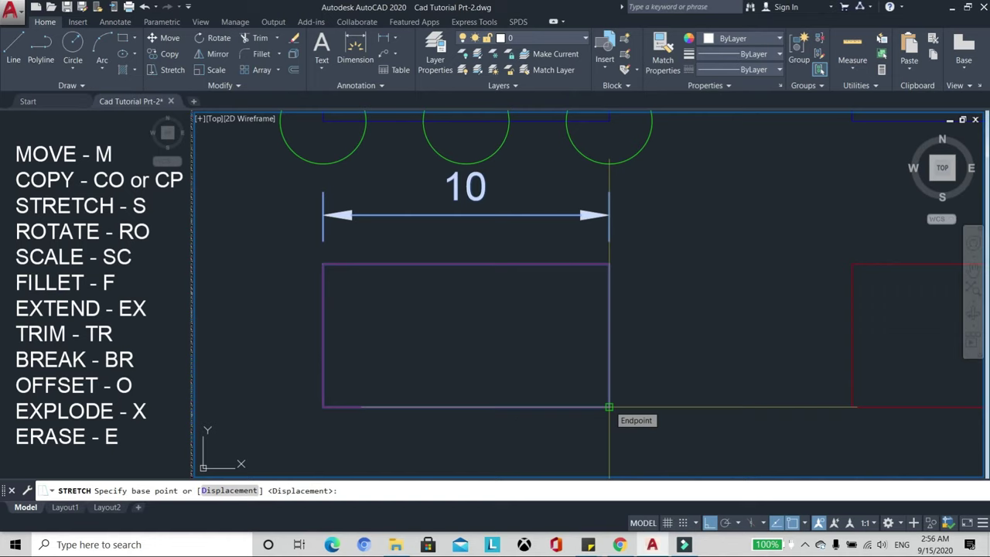
pyautogui.click(609, 407)
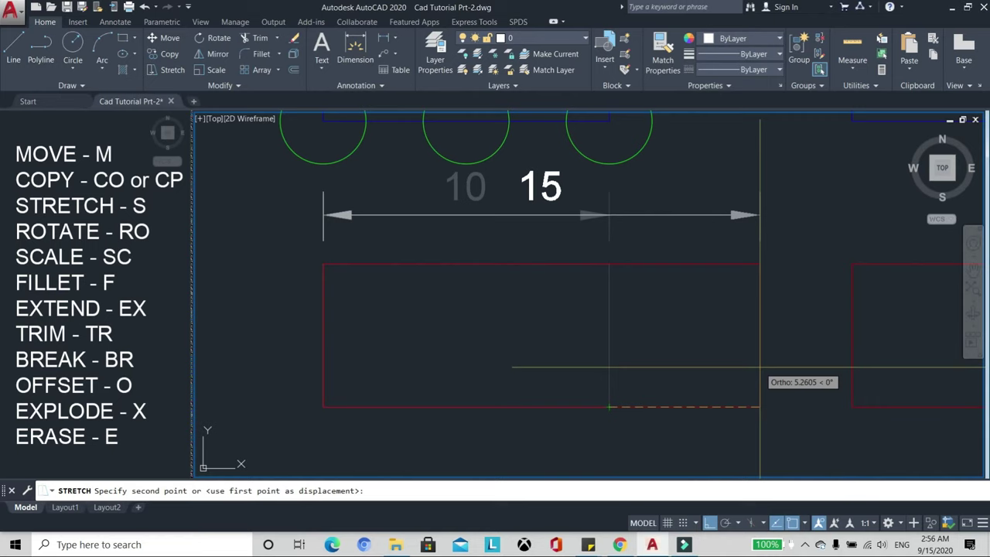
pyautogui.write('2')
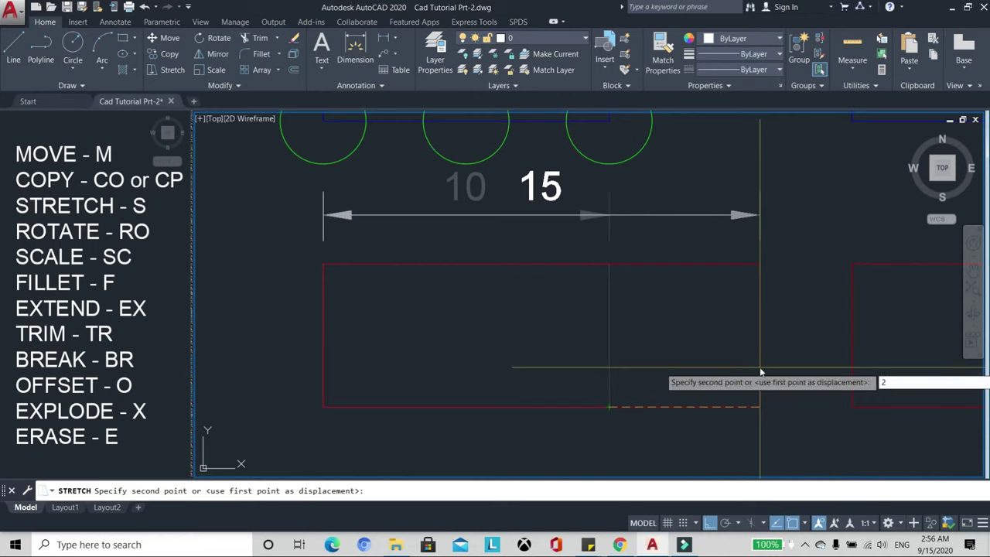
pyautogui.press('Return')
pyautogui.scroll(-3, 609, 273)
pyautogui.scroll(3, 610, 274)
pyautogui.scroll(-3, 604, 256)
pyautogui.scroll(2, 524, 254)
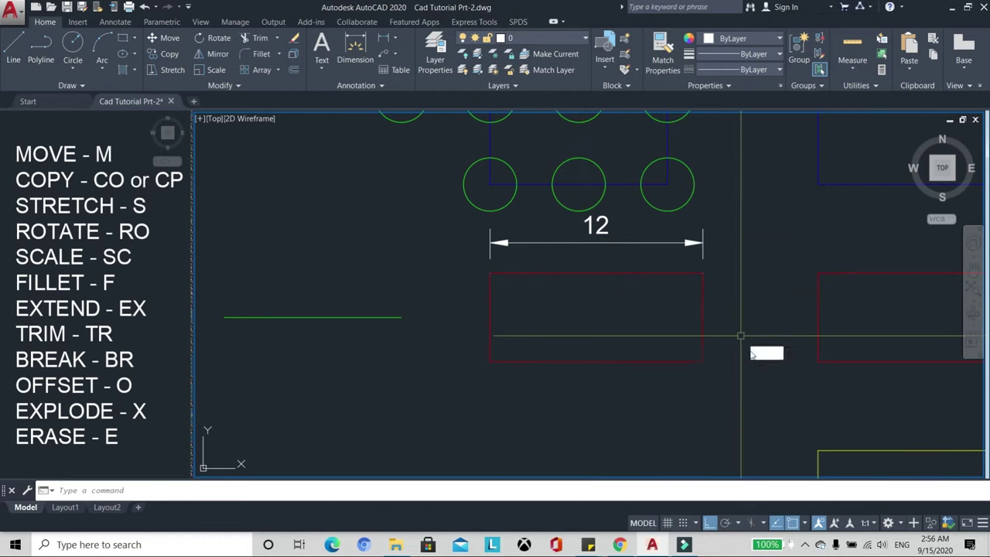
# Crossing-select the red rectangle's right edge and its dimension for stretching.
pyautogui.press('Return')
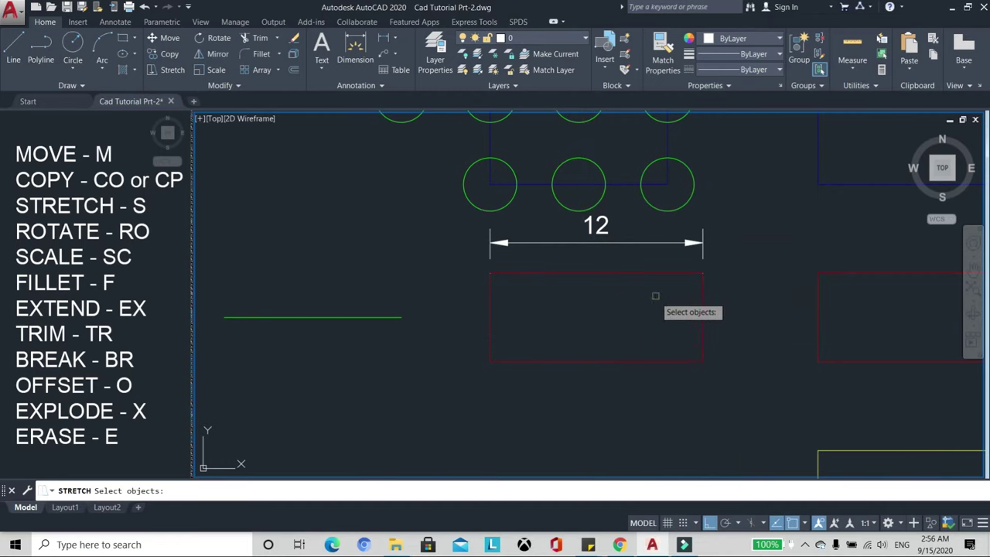
pyautogui.scroll(2, 658, 310)
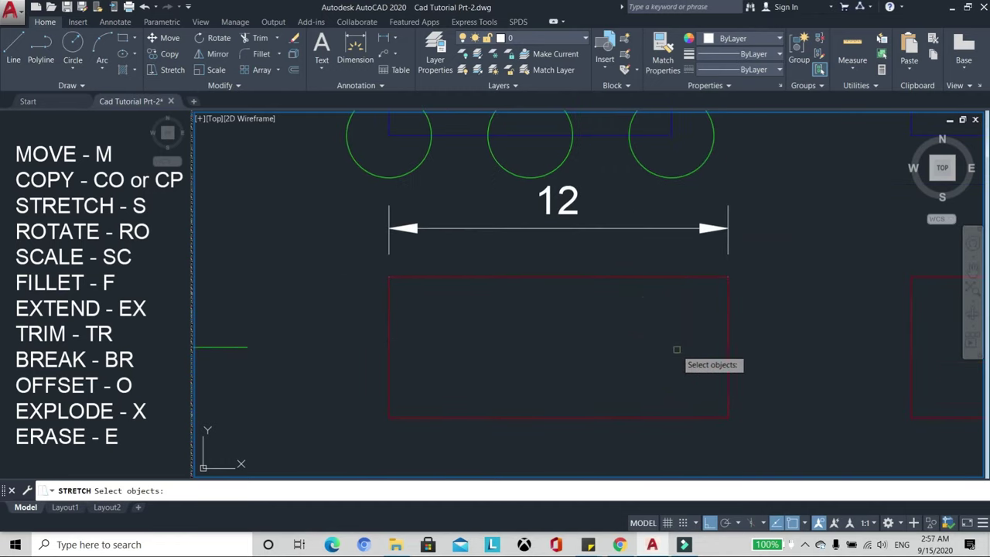
pyautogui.click(784, 439)
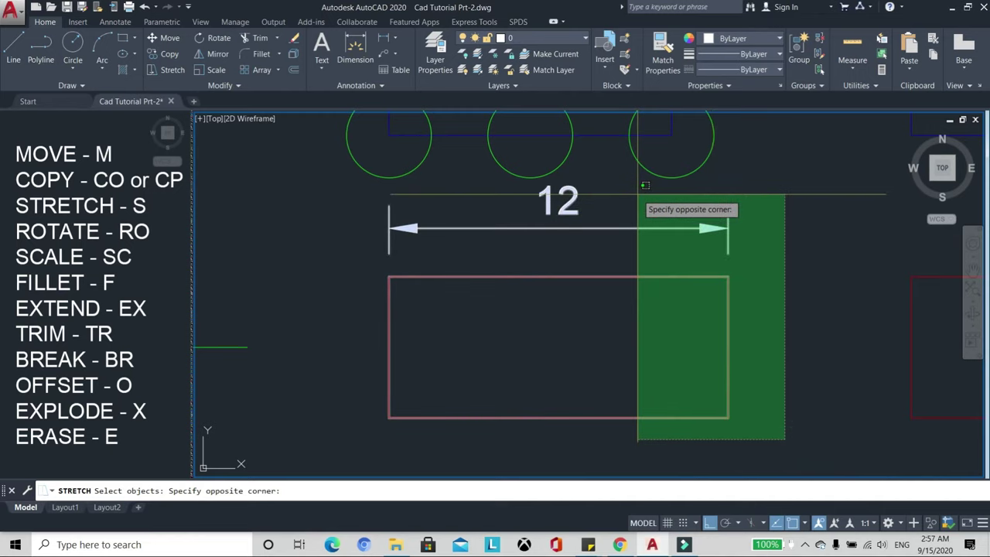
pyautogui.click(636, 190)
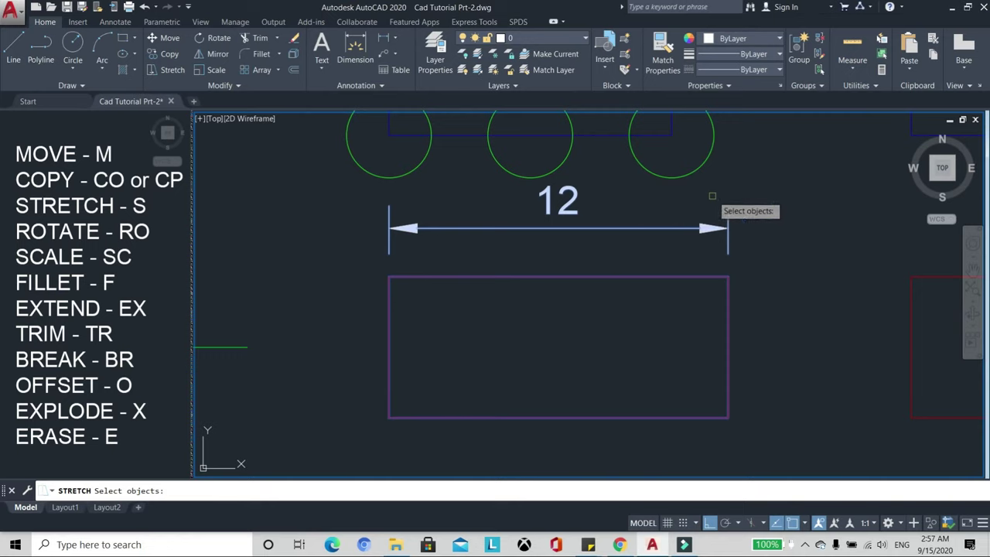
pyautogui.press('Return')
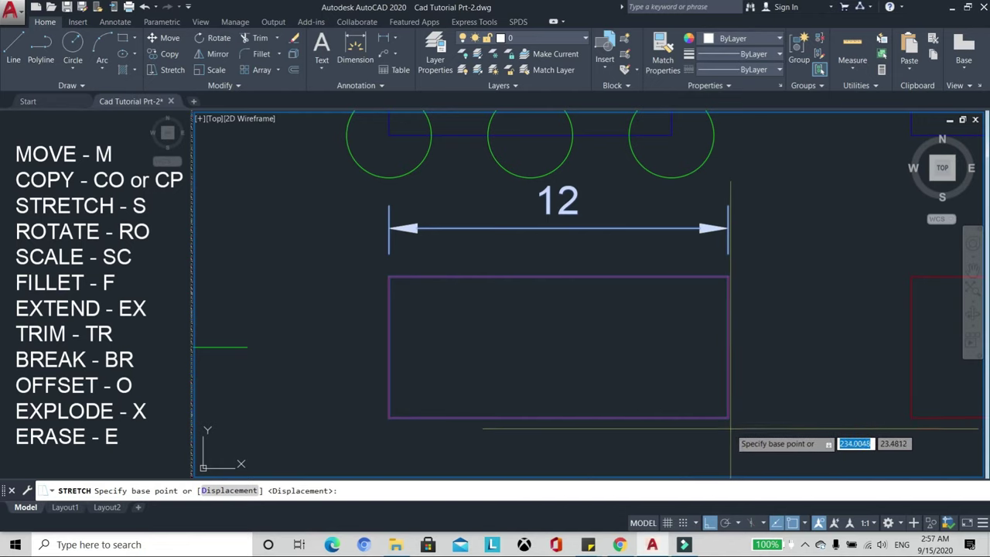
# Stretch the right side 4 units left so the width reads 8.
pyautogui.click(727, 418)
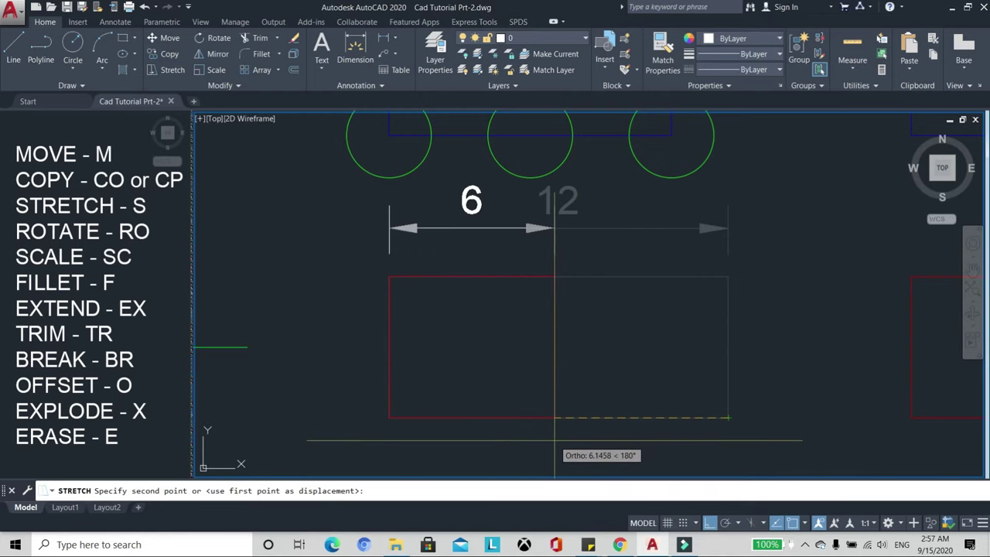
pyautogui.write('4')
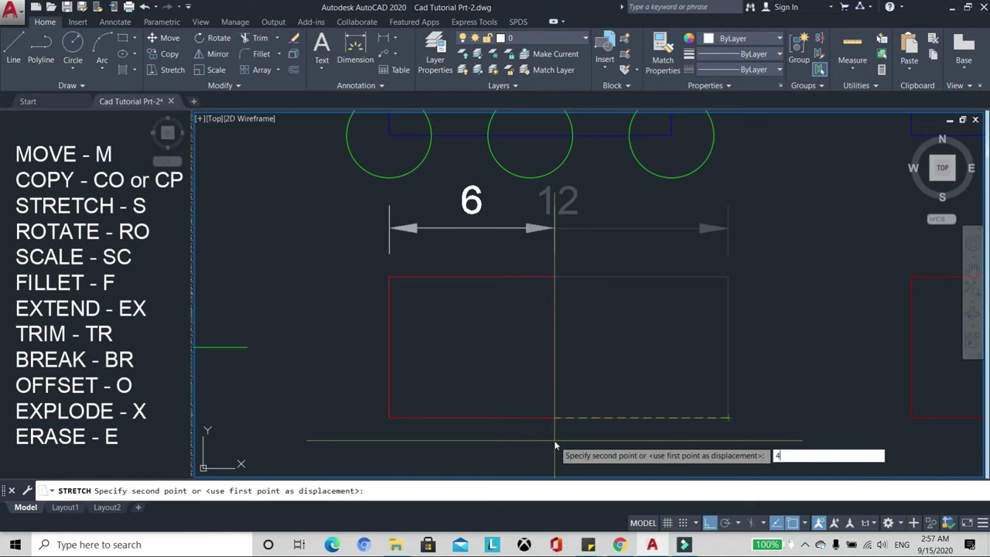
pyautogui.press('Return')
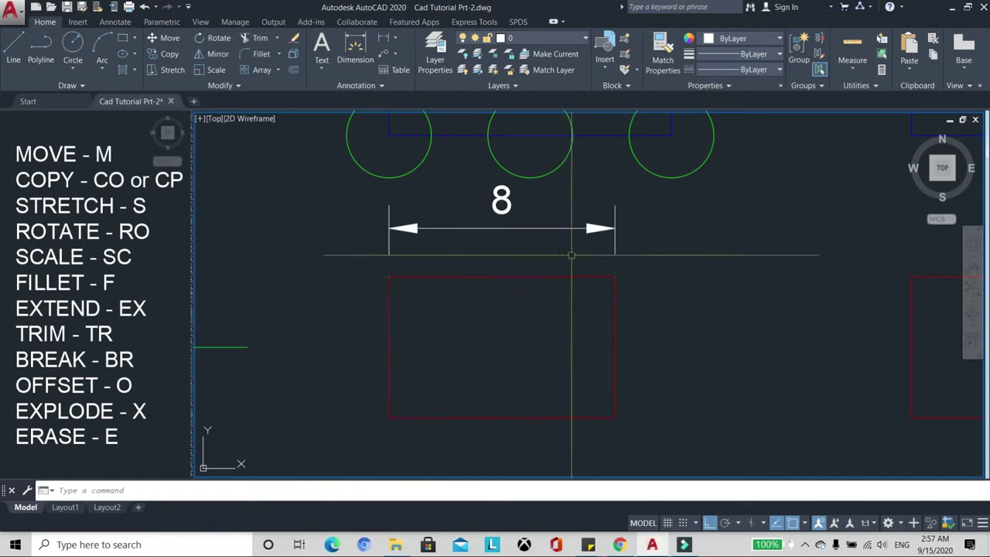
pyautogui.scroll(-3, 610, 292)
pyautogui.scroll(2, 610, 292)
pyautogui.scroll(2, 596, 276)
pyautogui.scroll(-3, 592, 272)
pyautogui.scroll(4, 572, 286)
pyautogui.scroll(-1, 581, 310)
pyautogui.scroll(-3, 603, 283)
pyautogui.scroll(4, 537, 310)
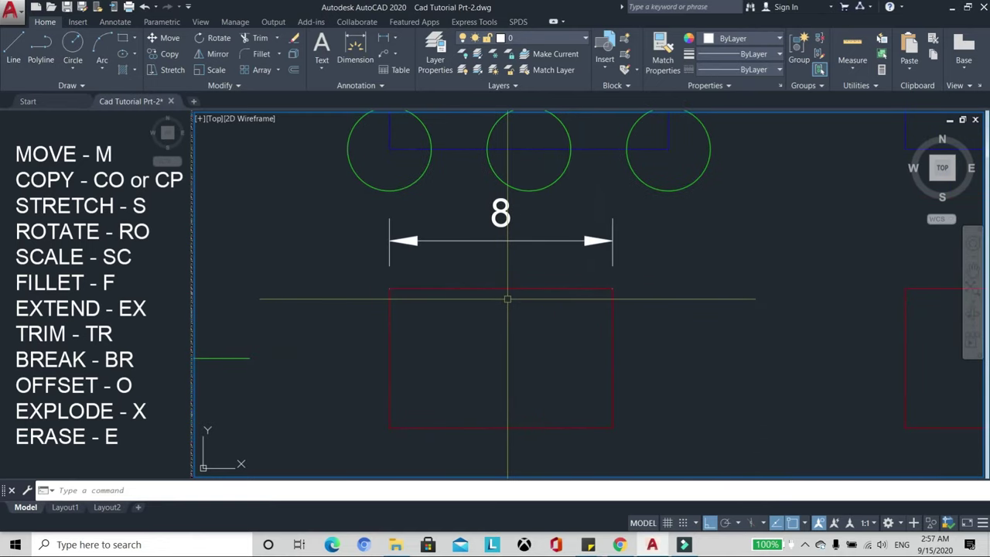
pyautogui.scroll(-4, 518, 344)
pyautogui.scroll(5, 491, 370)
pyautogui.scroll(-3, 456, 350)
pyautogui.scroll(1, 464, 331)
# Stretch (S) the green horizontal line, crossing-selecting its right end.
pyautogui.scroll(2, 473, 313)
pyautogui.write('s')
pyautogui.press('Return')
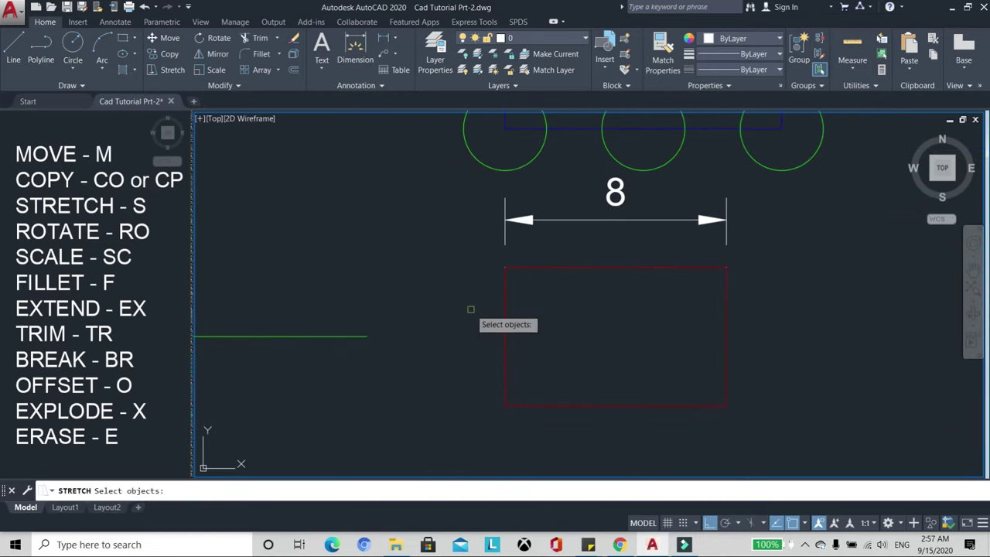
pyautogui.click(390, 354)
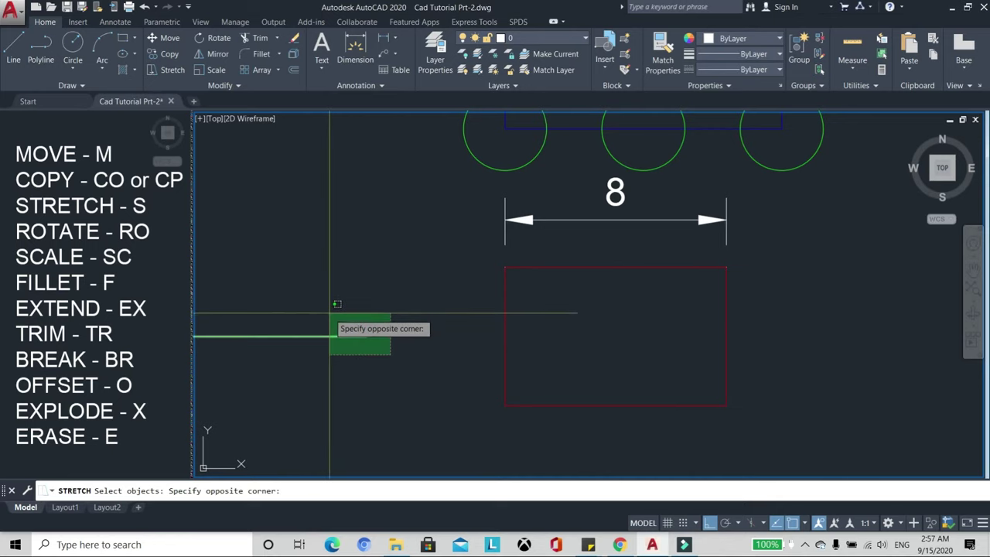
pyautogui.click(325, 309)
pyautogui.press('Return')
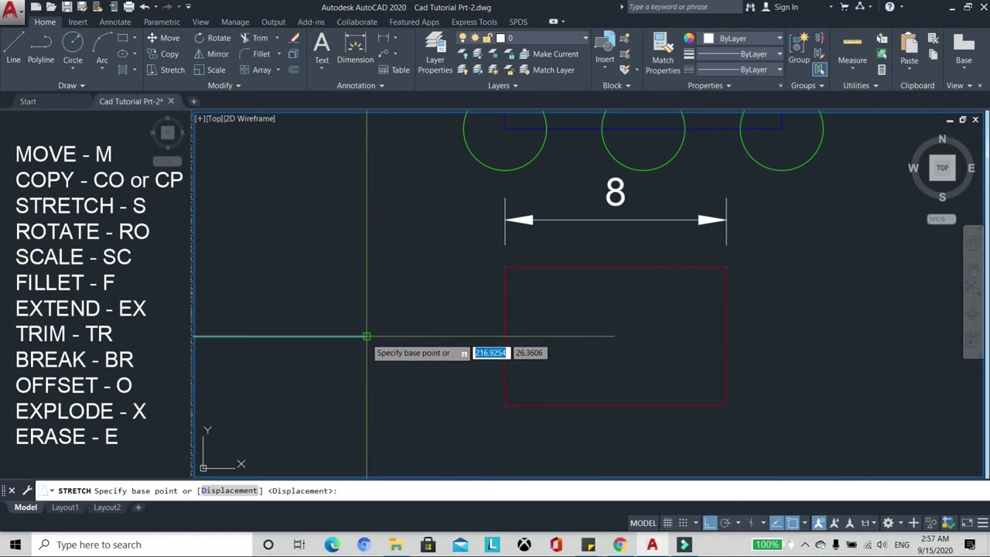
# Drag the line's right endpoint to meet the red rectangle's left edge.
pyautogui.click(366, 337)
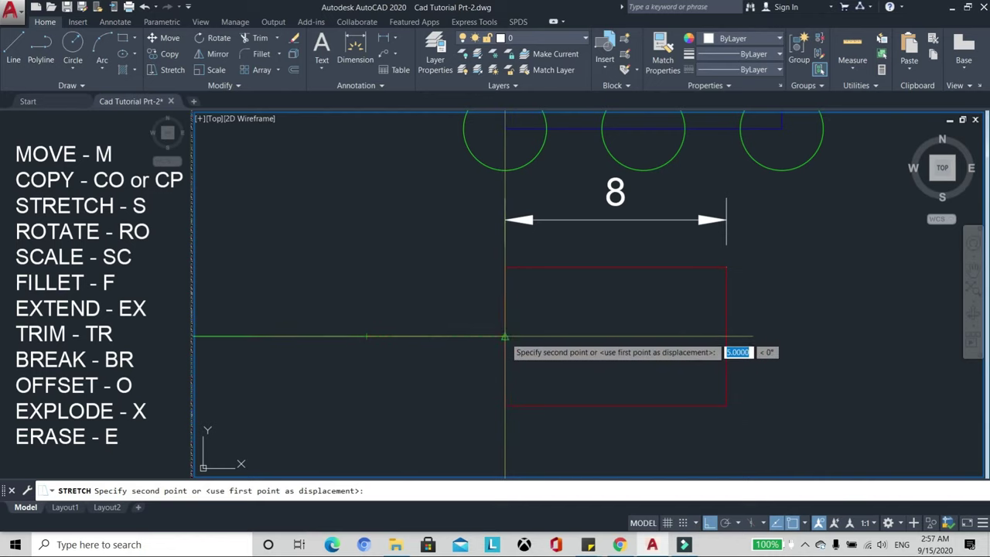
pyautogui.click(504, 334)
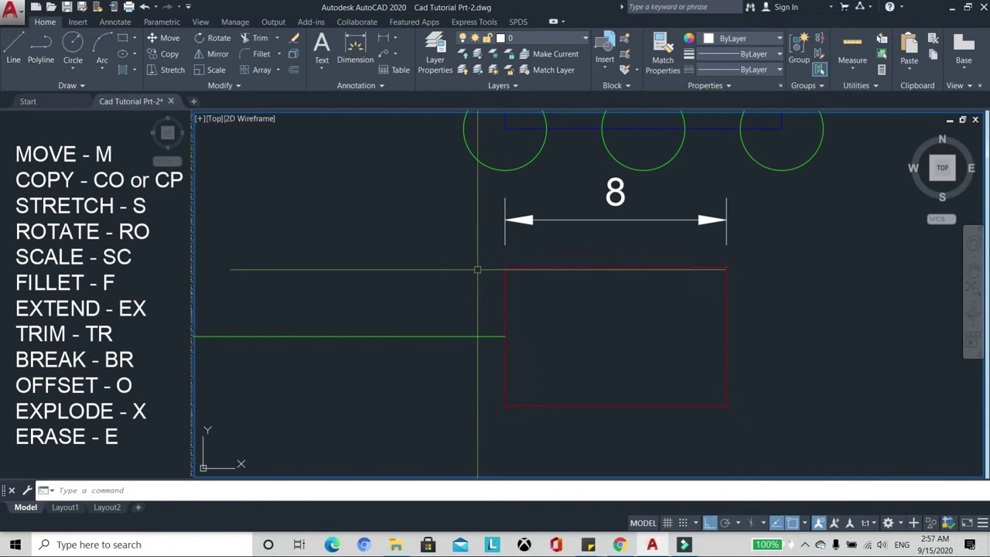
pyautogui.scroll(-3, 474, 285)
pyautogui.scroll(3, 478, 285)
pyautogui.scroll(-2, 470, 285)
pyautogui.scroll(-2, 453, 302)
pyautogui.scroll(-2, 463, 294)
pyautogui.scroll(4, 541, 242)
pyautogui.scroll(-2, 409, 159)
pyautogui.scroll(-2, 418, 162)
pyautogui.scroll(4, 422, 164)
pyautogui.scroll(2, 452, 186)
pyautogui.scroll(-2, 442, 178)
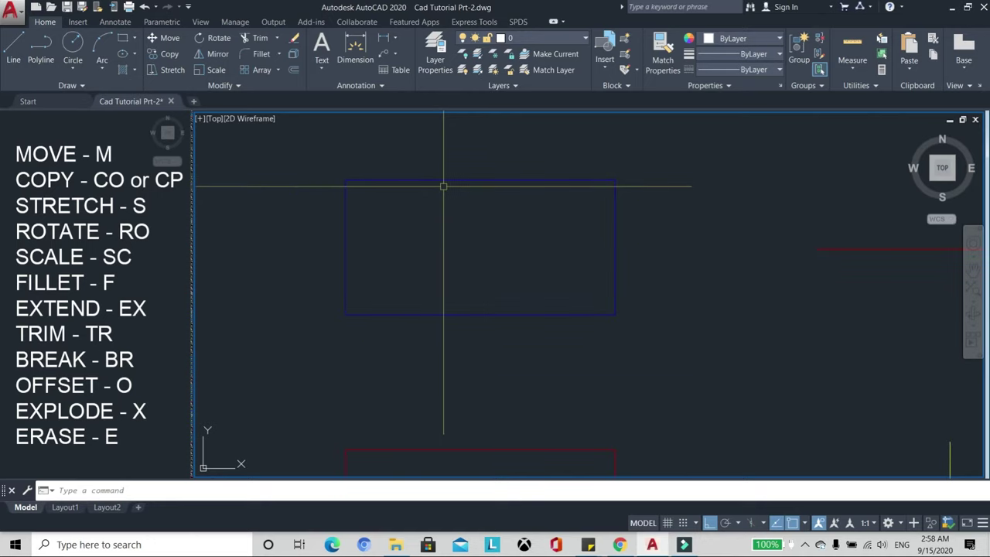
# Rotate the blue rectangle 45° about its lower-left corner so it stands diagonally near the green circles.
pyautogui.write('RO')
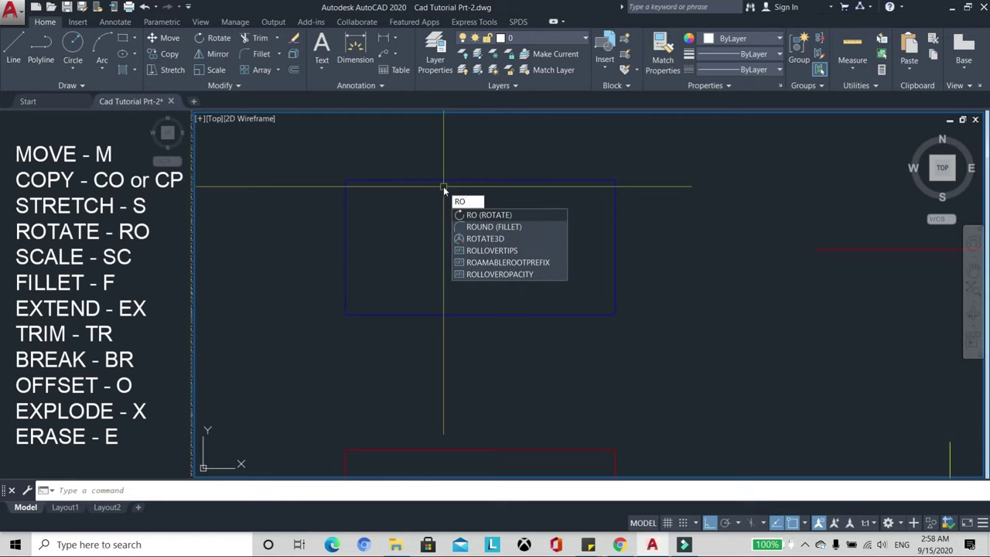
pyautogui.press('Return')
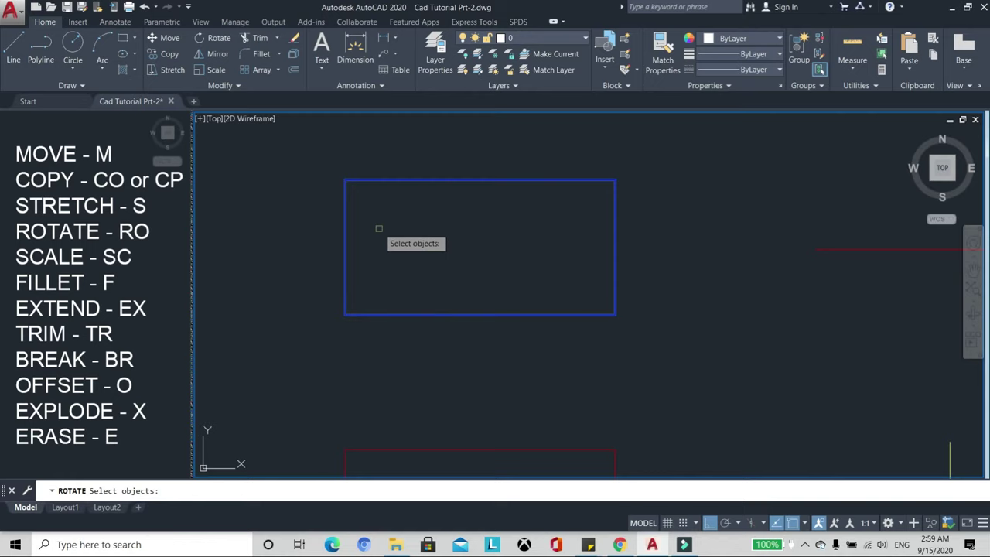
pyautogui.click(396, 244)
pyautogui.press('Return')
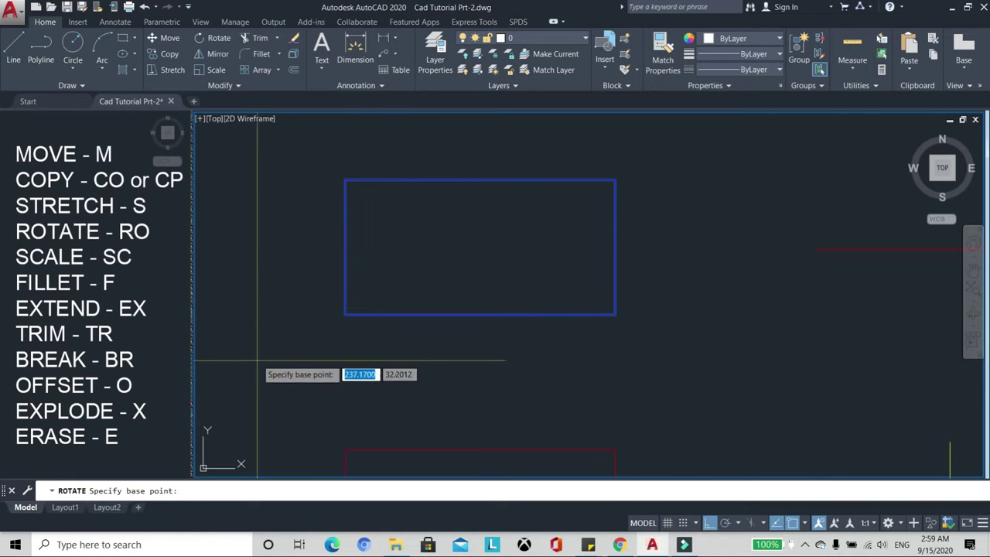
pyautogui.click(345, 315)
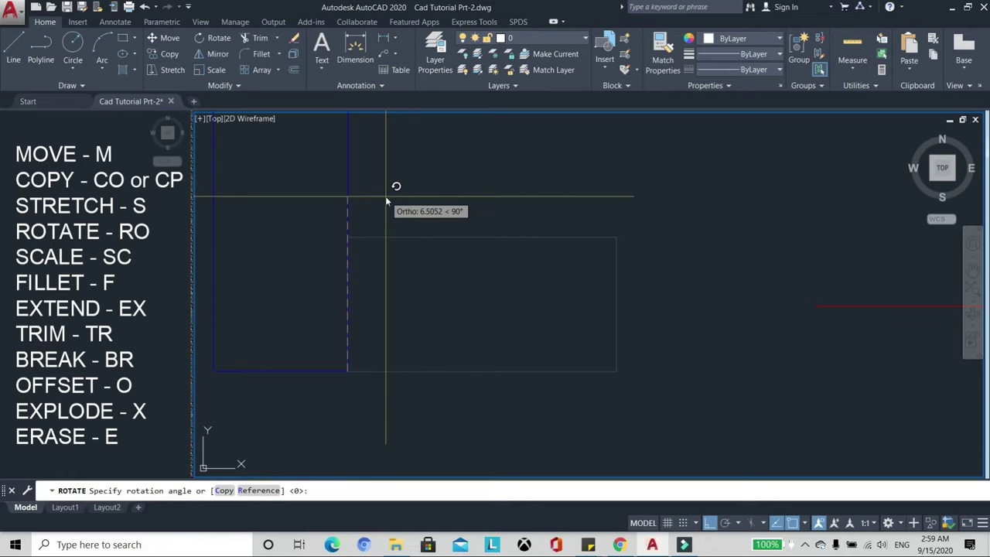
pyautogui.write('45')
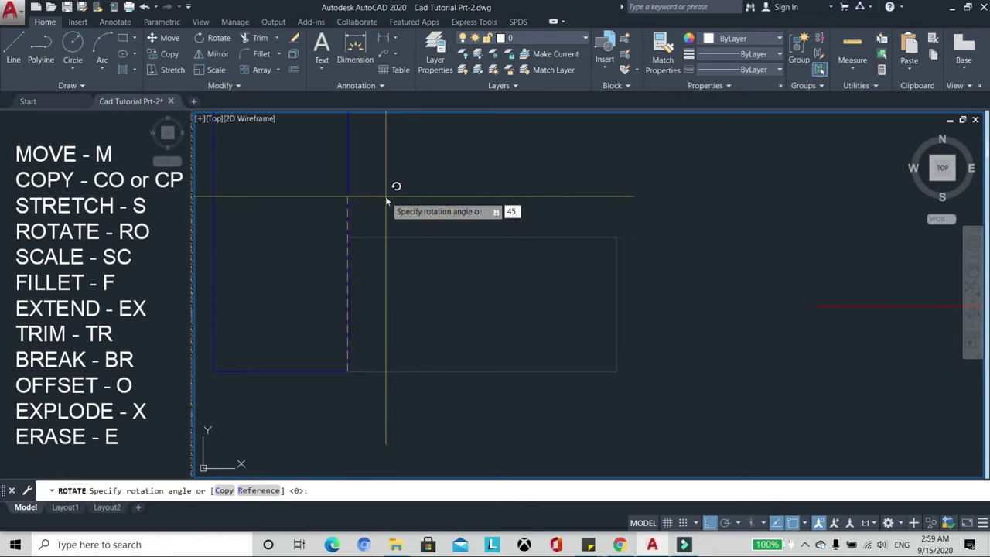
pyautogui.press('Return')
pyautogui.scroll(-3, 429, 253)
pyautogui.scroll(2, 401, 216)
pyautogui.scroll(1, 396, 229)
pyautogui.scroll(-1, 390, 203)
pyautogui.scroll(1, 433, 247)
pyautogui.scroll(-1, 421, 252)
pyautogui.scroll(-1, 398, 249)
pyautogui.scroll(1, 391, 242)
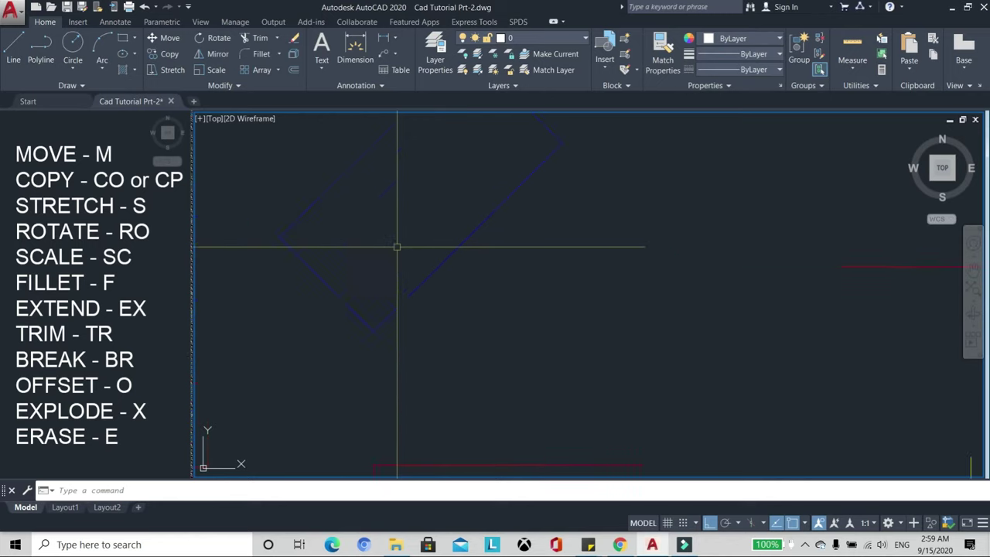
pyautogui.scroll(1, 396, 217)
pyautogui.scroll(-2, 382, 232)
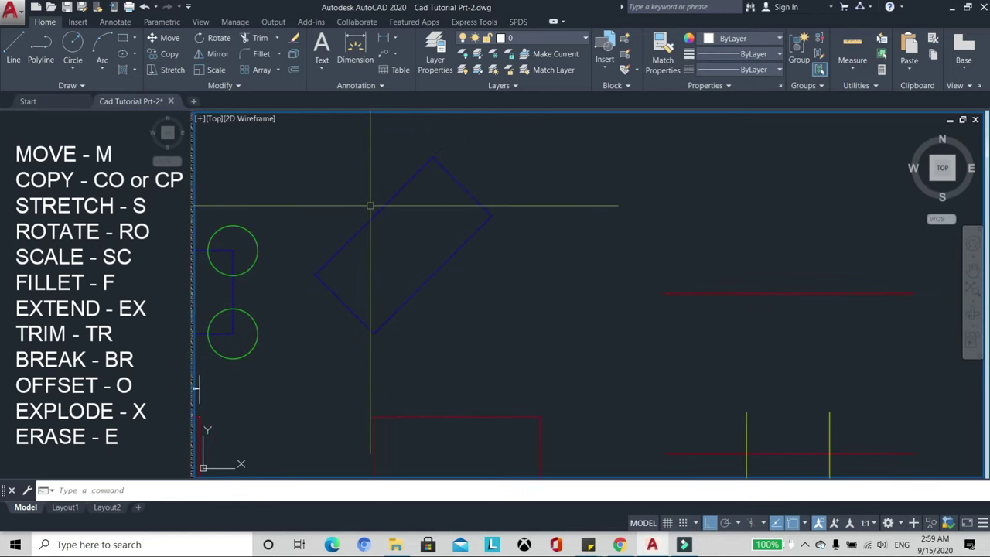
# Rotate the tilted blue rectangle by -45° about its bottom corner, undoing the earlier tilt.
pyautogui.write('RO')
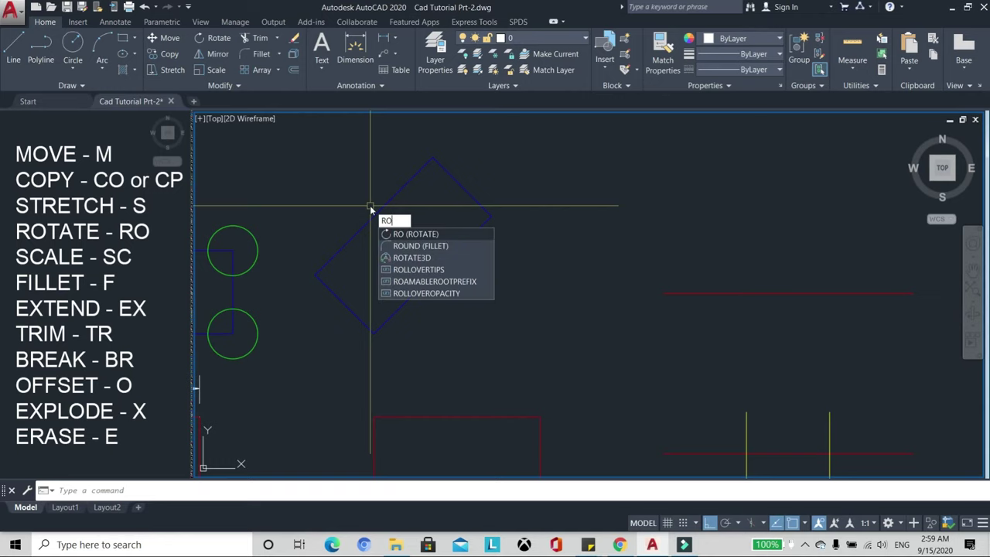
pyautogui.press('Return')
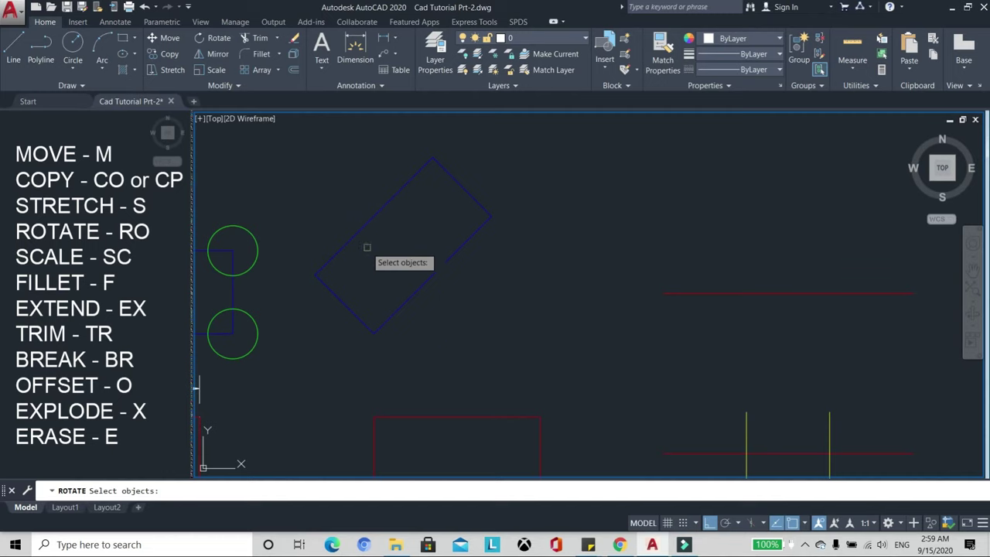
pyautogui.click(386, 320)
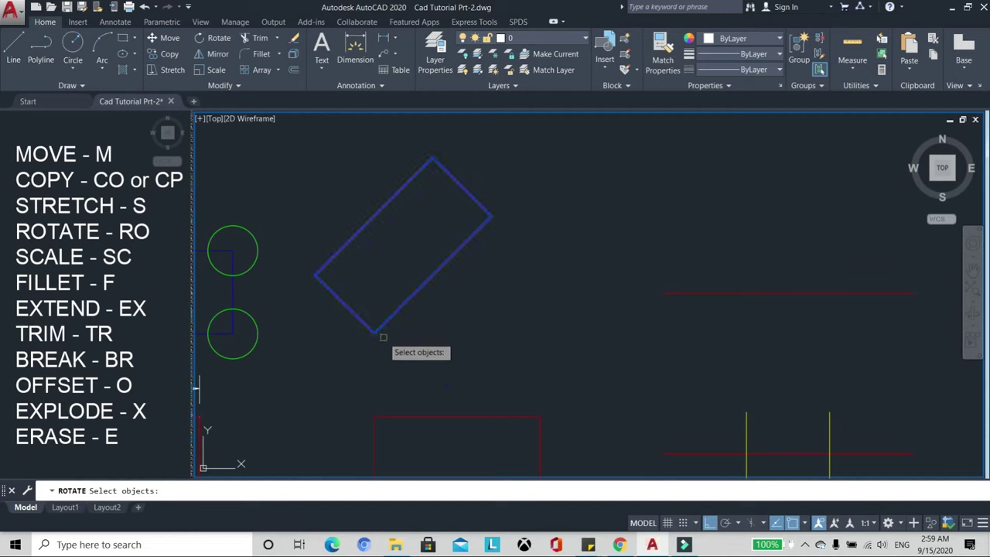
pyautogui.press('Return')
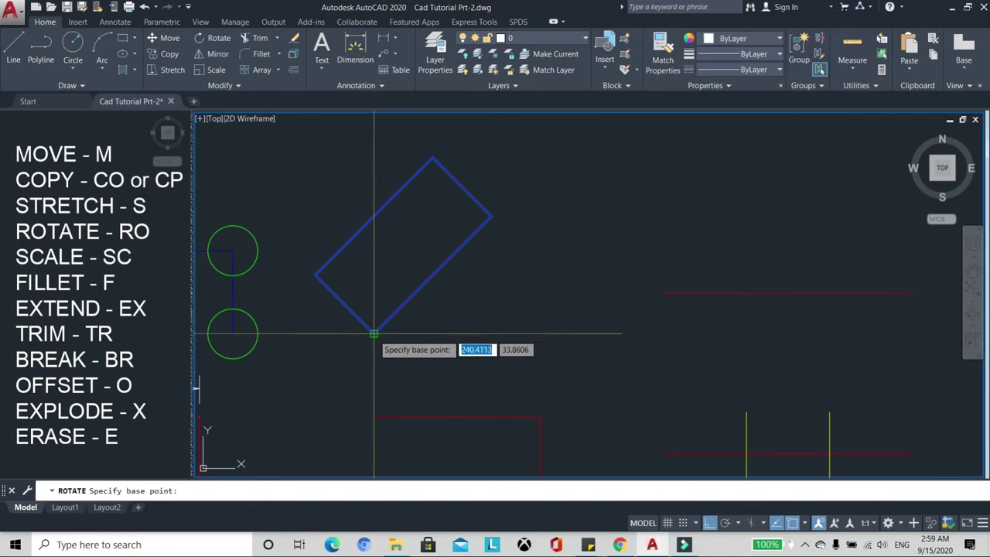
pyautogui.click(373, 333)
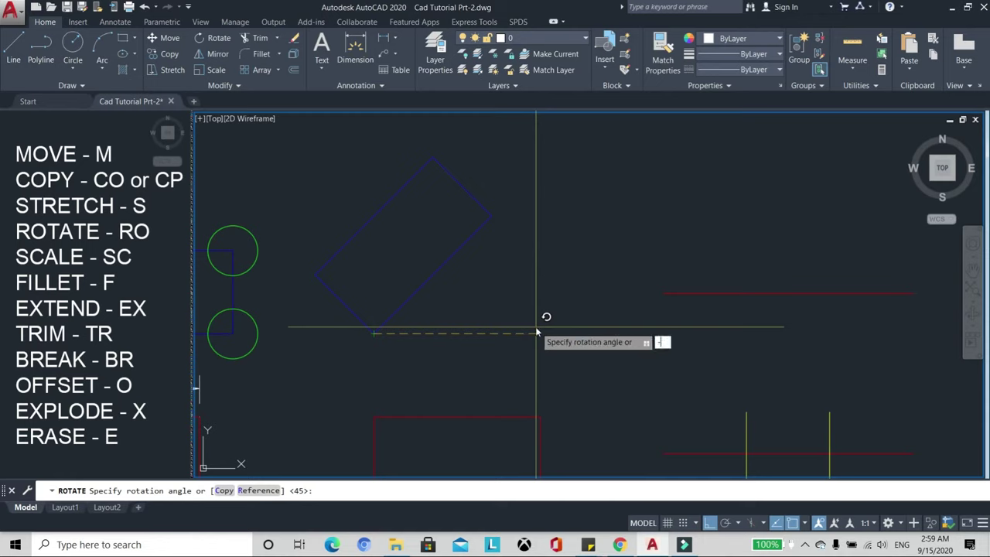
pyautogui.write('45')
pyautogui.press('Return')
pyautogui.scroll(2, 458, 288)
pyautogui.scroll(-3, 458, 287)
pyautogui.scroll(2, 433, 266)
pyautogui.scroll(-2, 366, 228)
pyautogui.scroll(2, 417, 255)
pyautogui.scroll(-1, 470, 276)
pyautogui.scroll(-1, 436, 287)
# Rotate the blue rectangle 90° about its lower-left corner using Ortho, so it stands upright.
pyautogui.scroll(2, 342, 230)
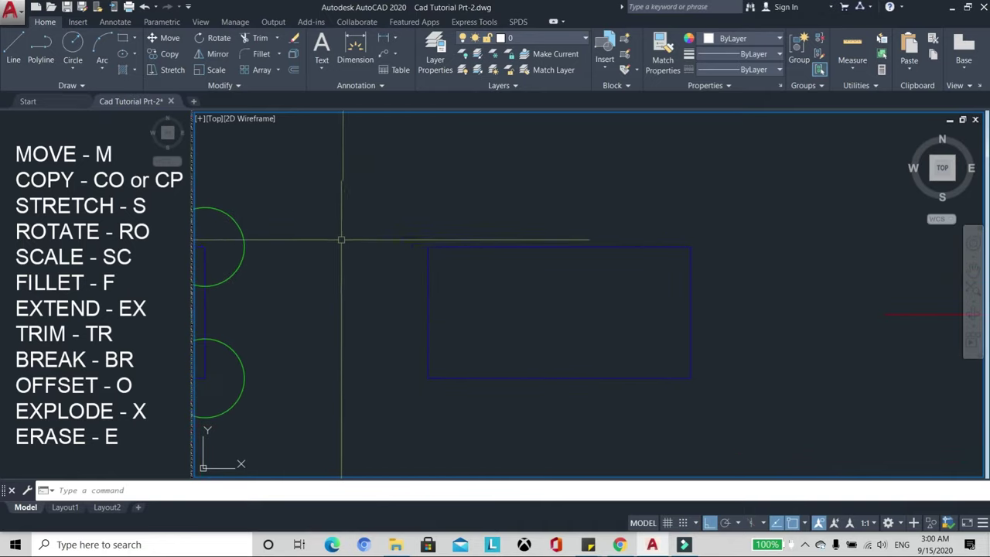
pyautogui.click(428, 364)
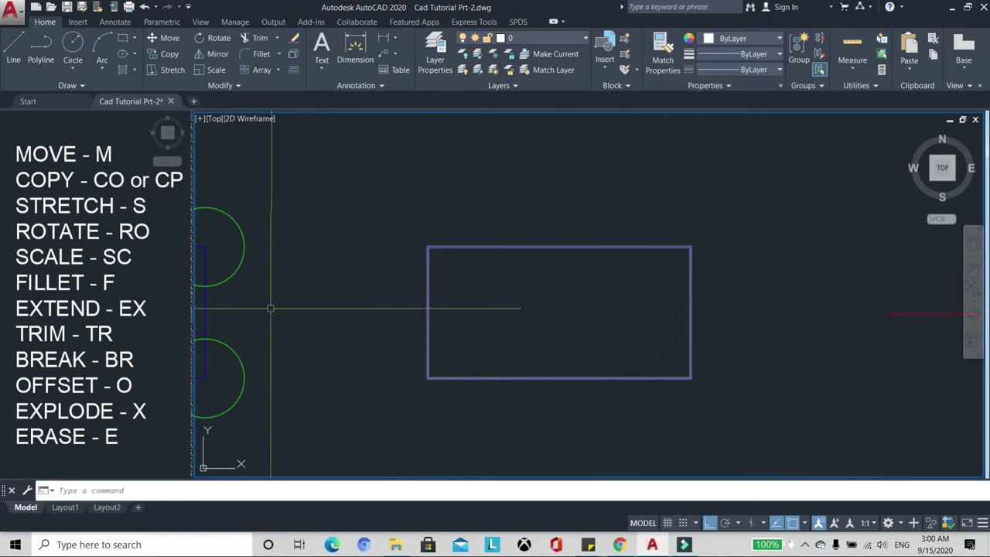
pyautogui.press('Escape')
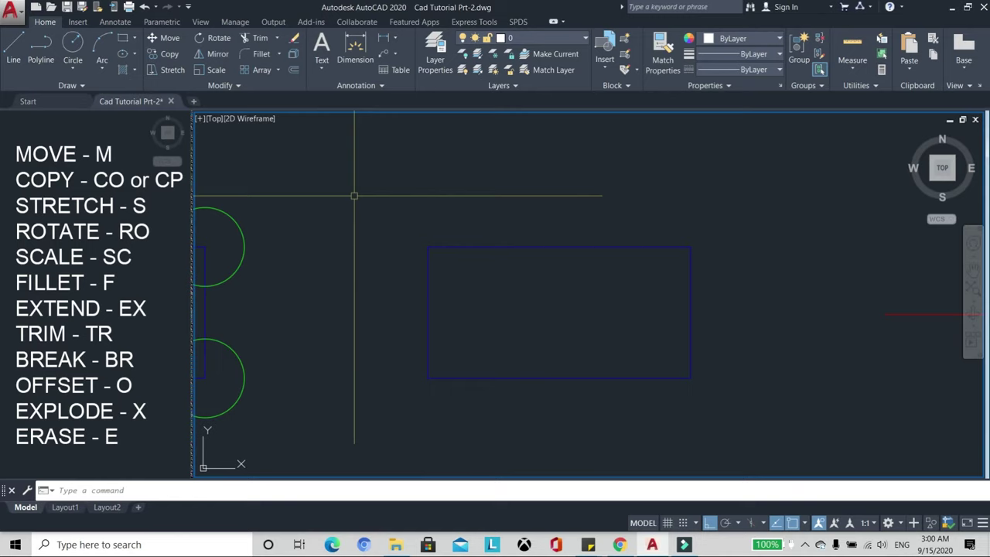
pyautogui.write('RO')
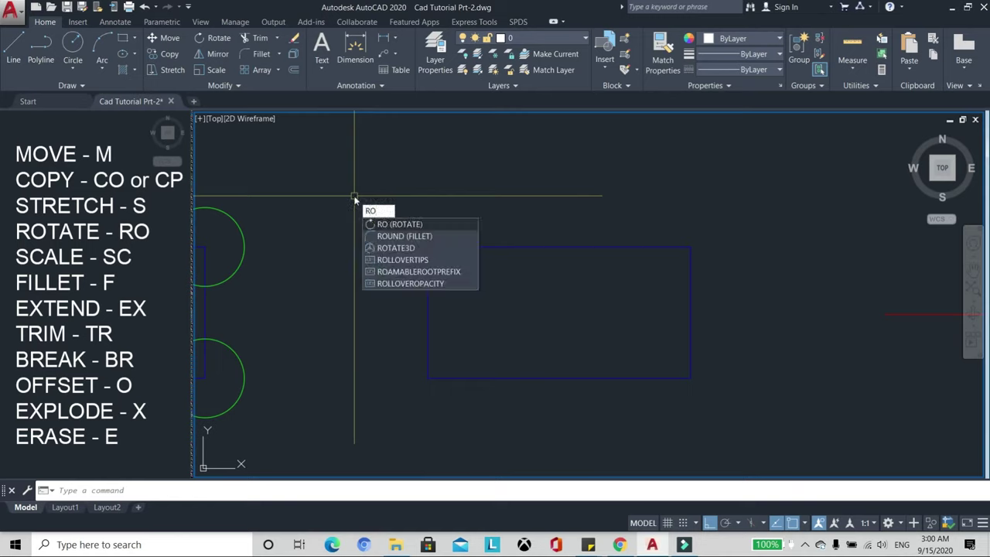
pyautogui.press('Return')
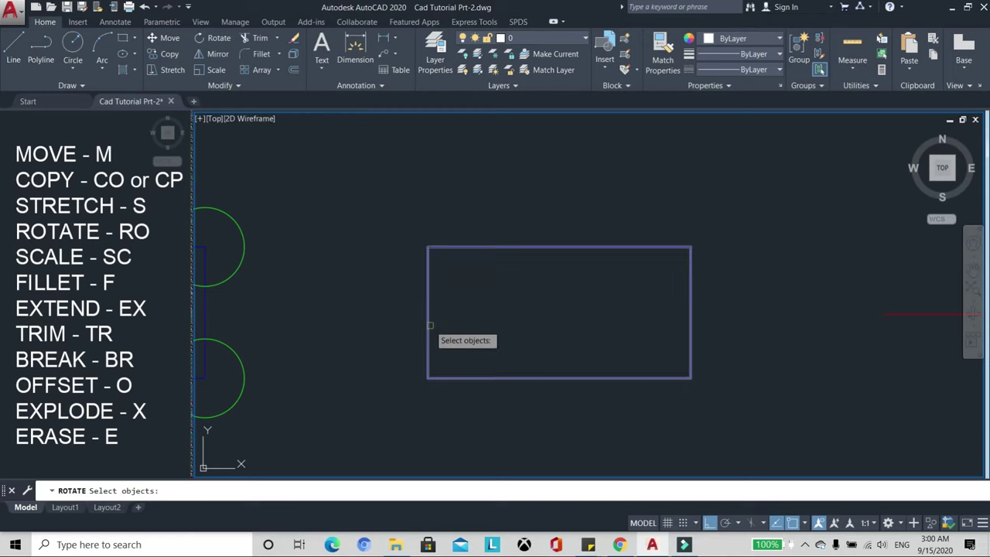
pyautogui.click(425, 304)
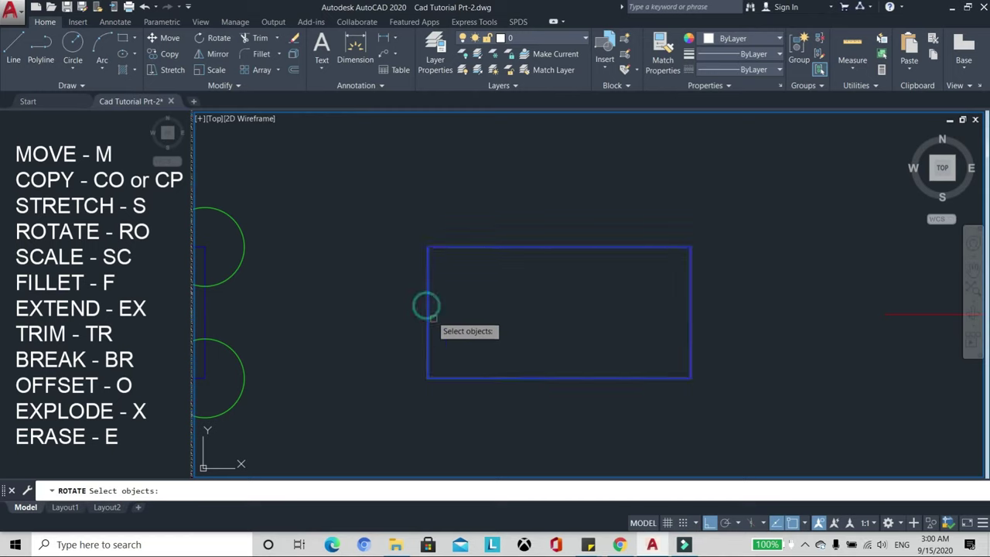
pyautogui.press('Return')
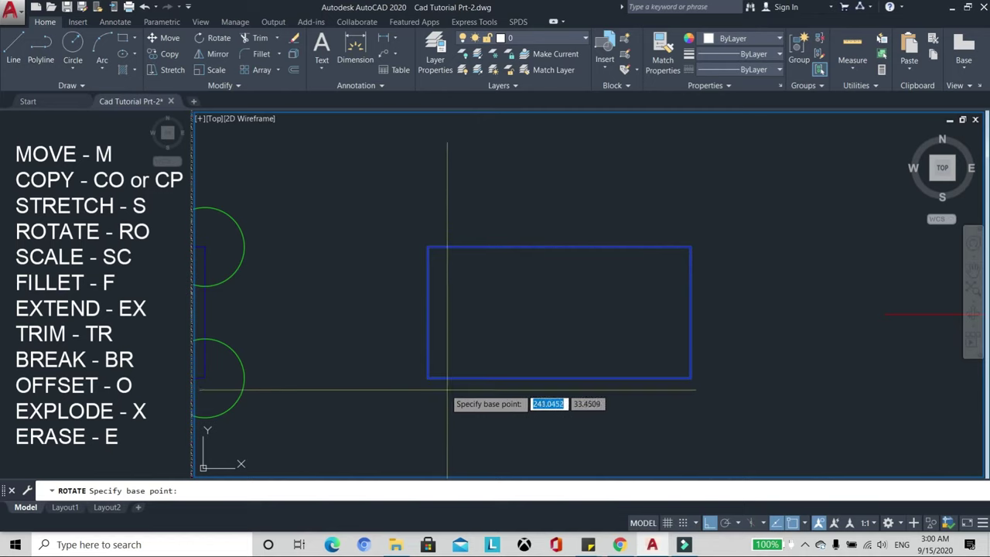
pyautogui.click(428, 379)
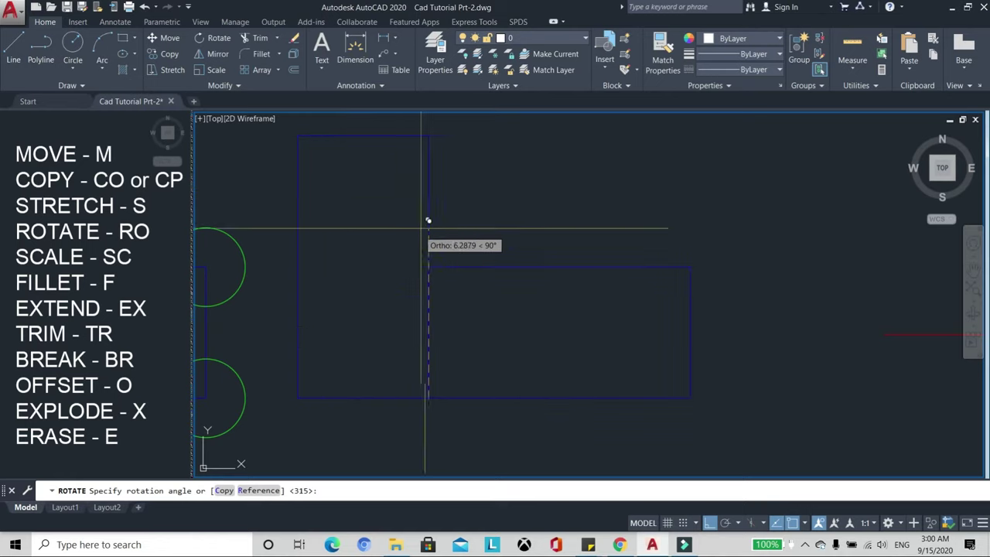
pyautogui.click(457, 215)
pyautogui.scroll(1, 443, 224)
pyautogui.scroll(-1, 425, 239)
pyautogui.scroll(2, 493, 238)
pyautogui.moveTo(417, 206); pyautogui.dragTo(431, 214, button='middle')
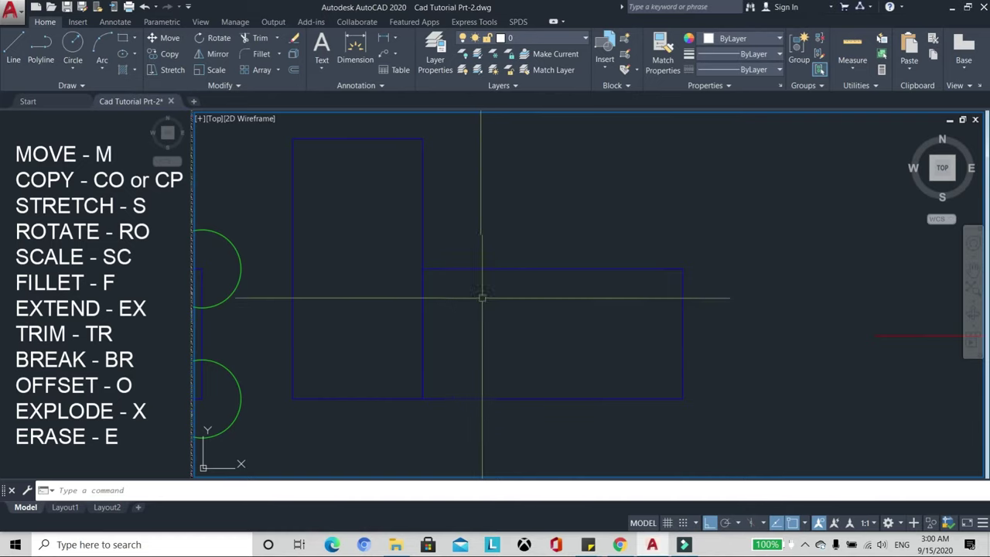
pyautogui.scroll(-5, 479, 208)
pyautogui.scroll(2, 468, 232)
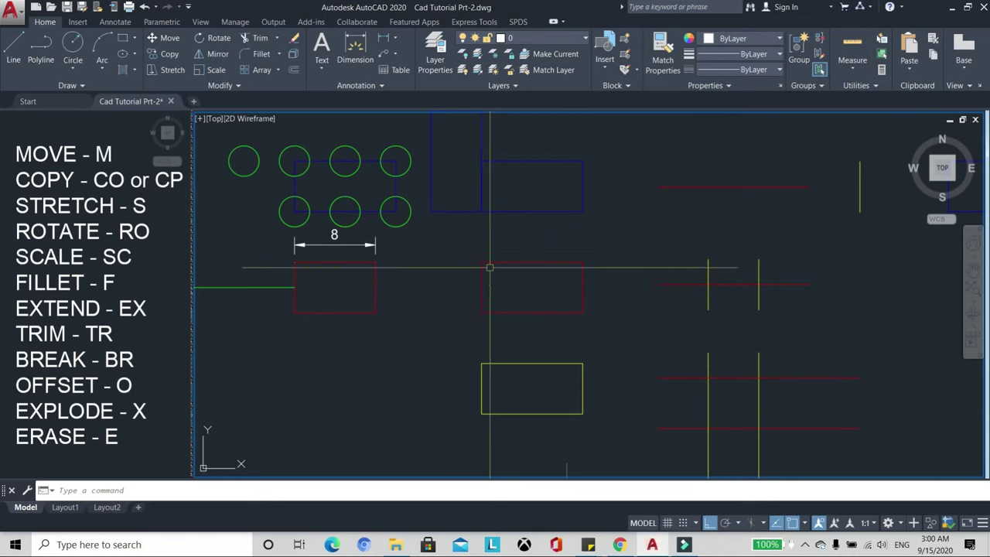
pyautogui.scroll(2, 486, 204)
pyautogui.moveTo(547, 274); pyautogui.dragTo(522, 248, button='middle')
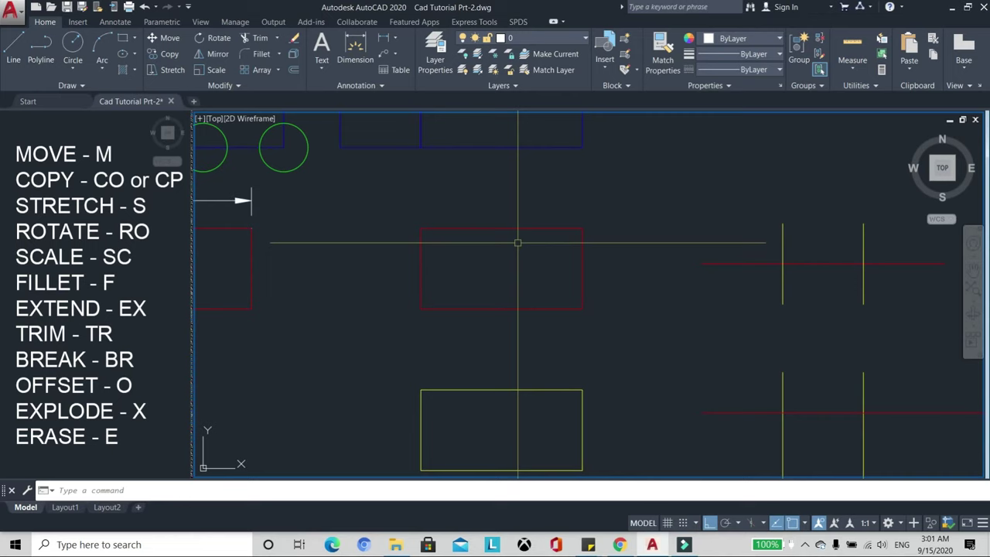
pyautogui.write('Sc')
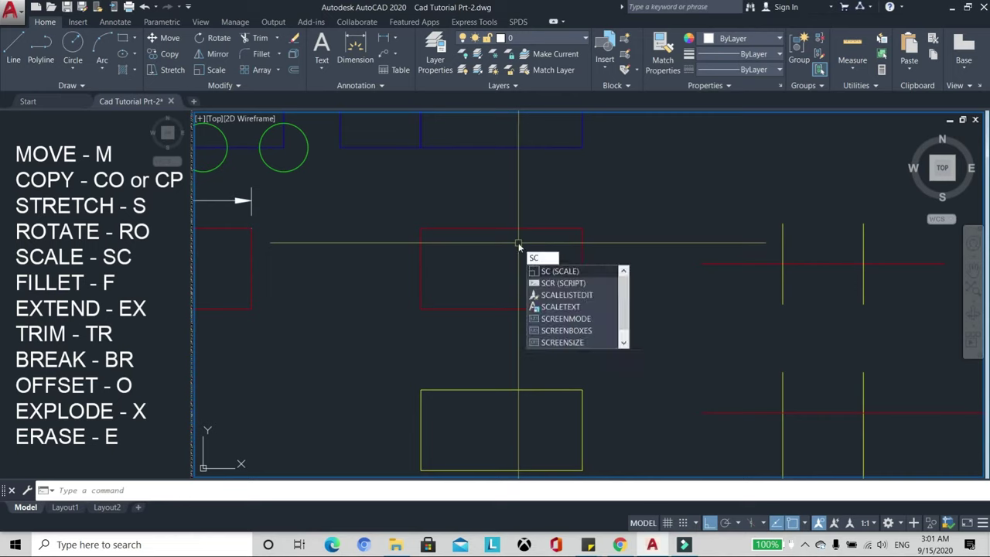
pyautogui.press('Return')
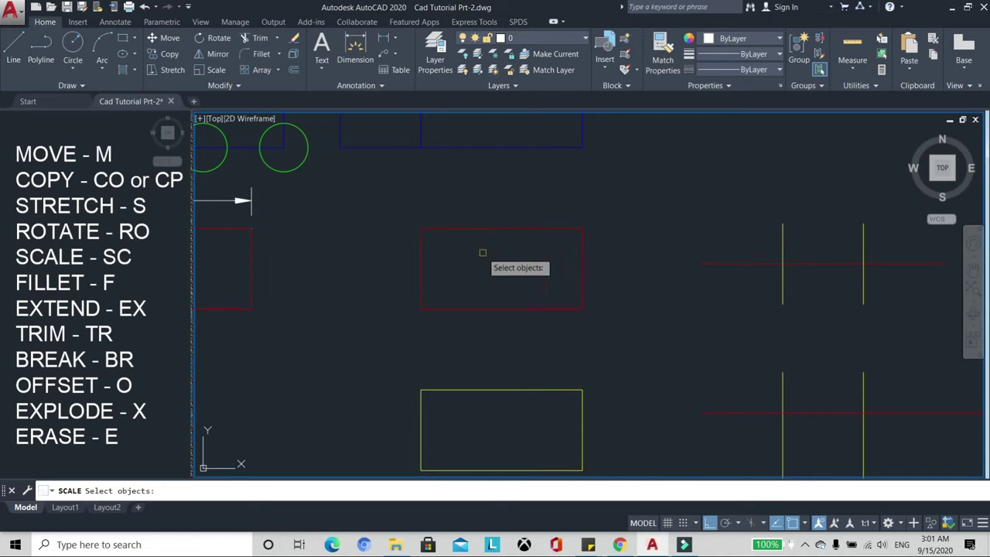
pyautogui.click(459, 229)
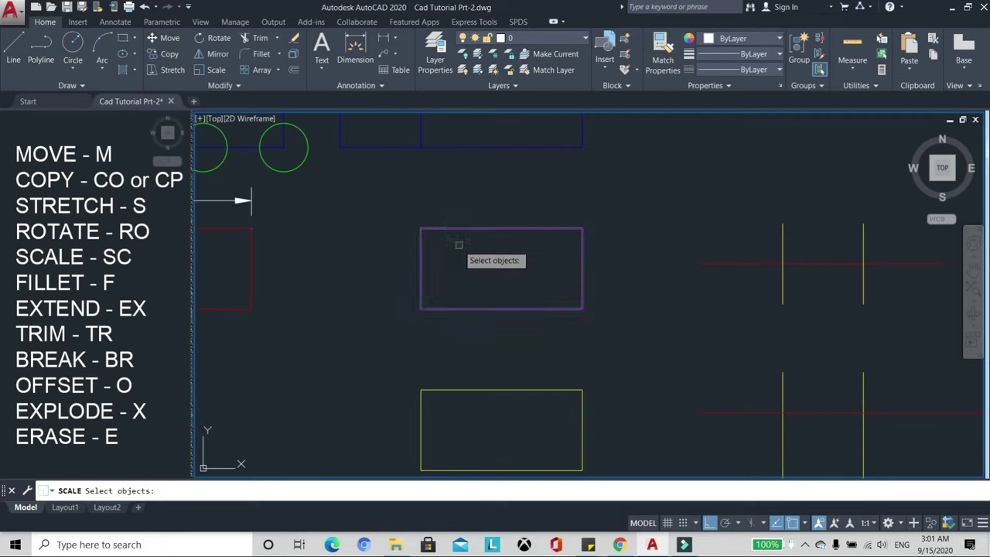
pyautogui.press('Return')
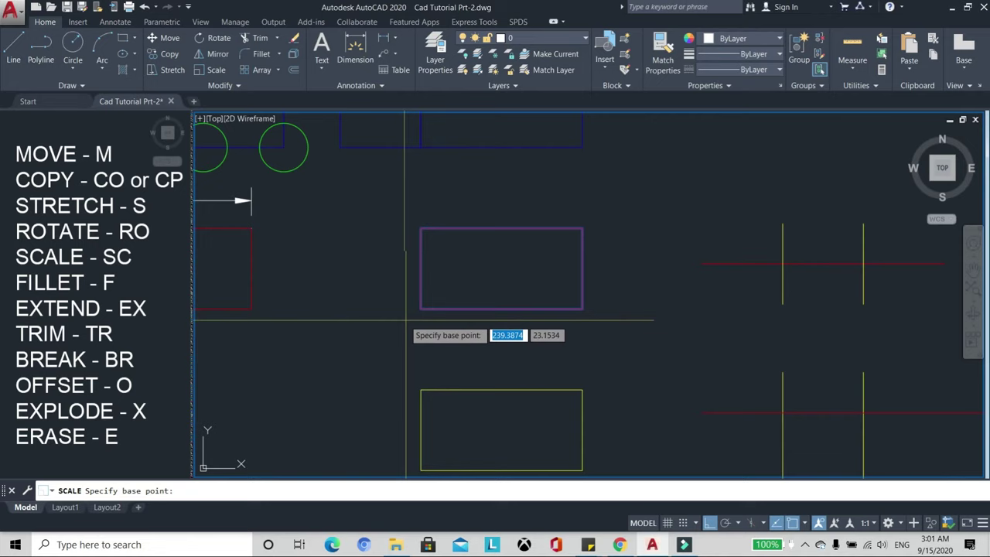
pyautogui.scroll(2, 519, 273)
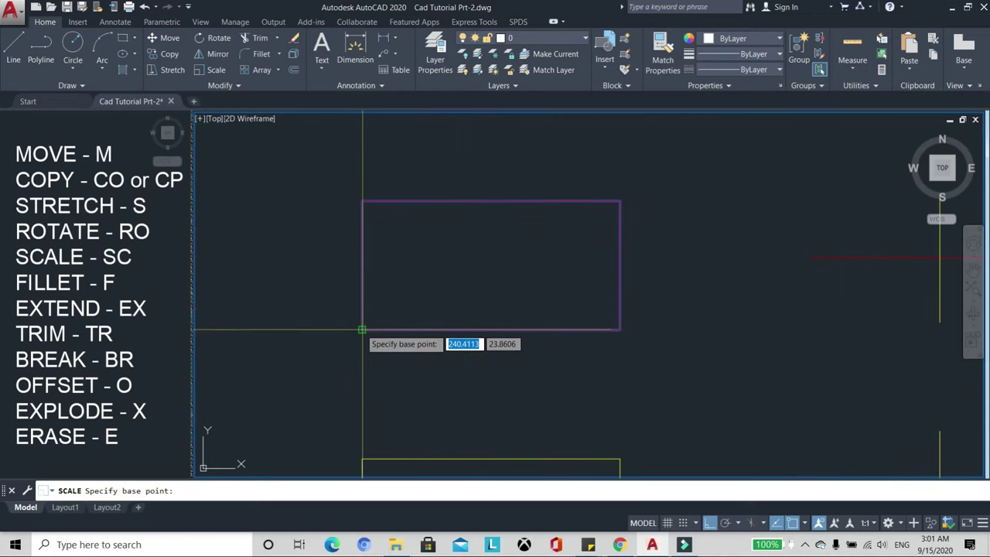
pyautogui.click(362, 330)
pyautogui.scroll(-2, 447, 265)
pyautogui.scroll(2, 449, 265)
pyautogui.scroll(-2, 442, 267)
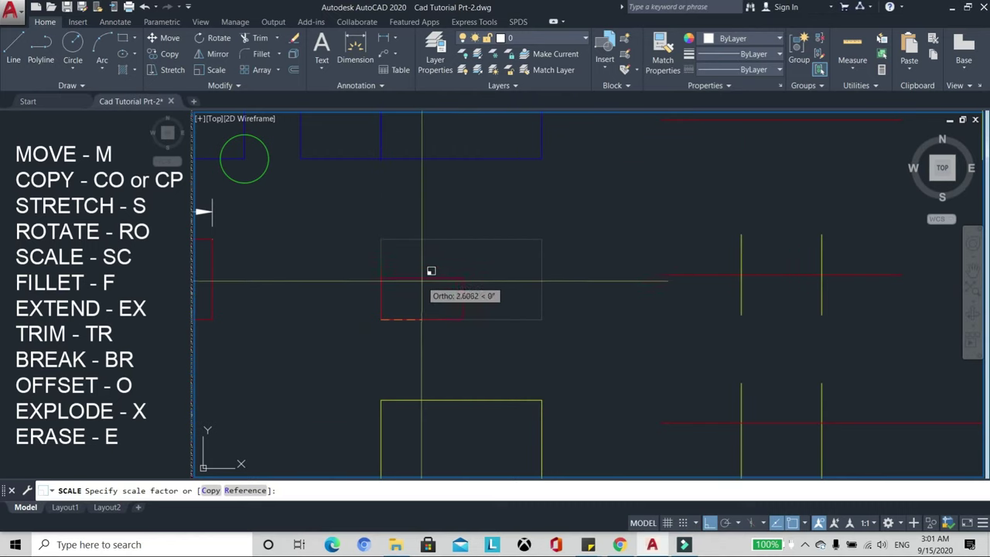
pyautogui.click(527, 209)
pyautogui.press('Return')
pyautogui.click(456, 282)
pyautogui.click(429, 329)
pyautogui.press('Return')
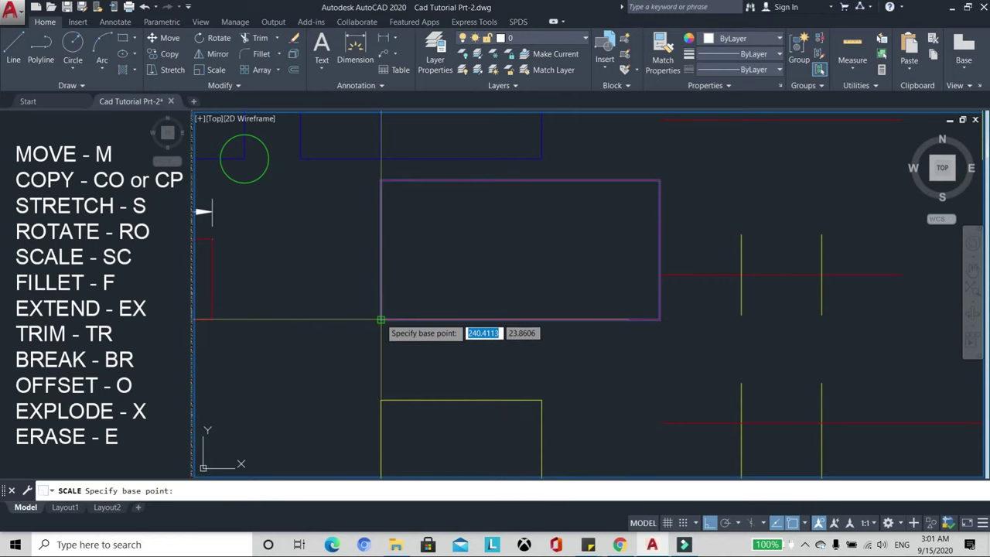
pyautogui.click(380, 320)
pyautogui.click(421, 285)
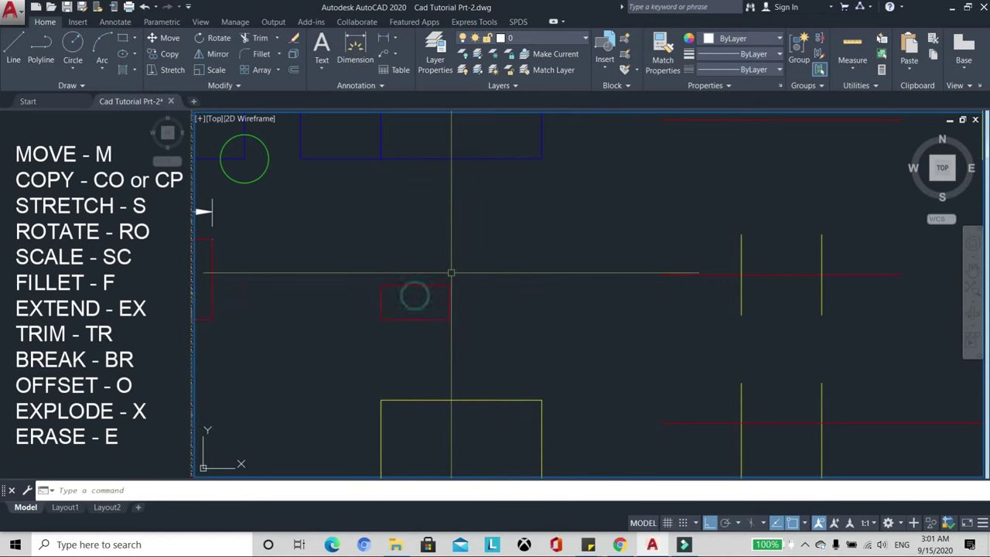
pyautogui.hotkey('ctrl', 'z')
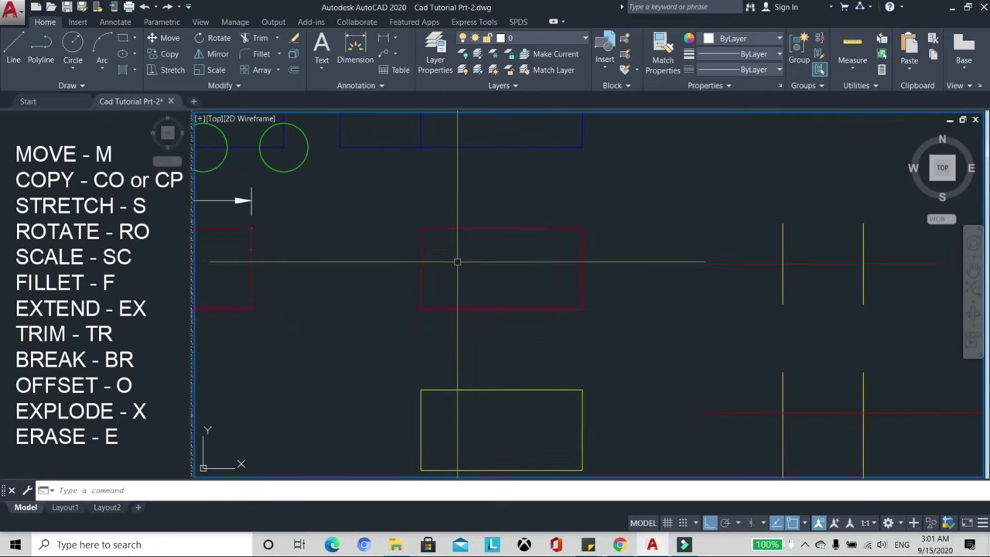
pyautogui.scroll(2, 468, 261)
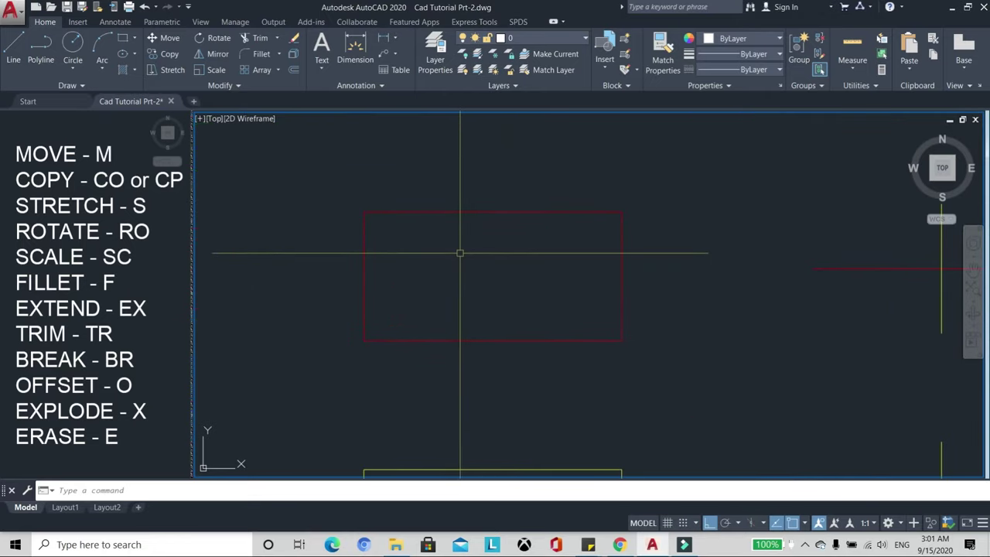
pyautogui.scroll(-1, 486, 247)
pyautogui.scroll(-1, 460, 269)
pyautogui.scroll(2, 466, 262)
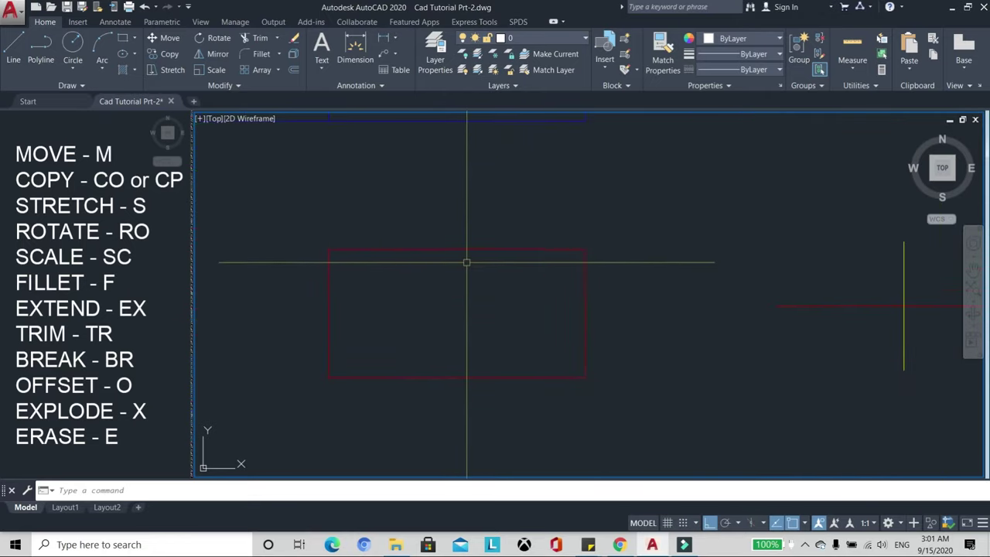
# Scale the red rectangle from its lower-left corner by reference, from length 1 to 2.
pyautogui.scroll(-1, 466, 262)
pyautogui.scroll(1, 446, 270)
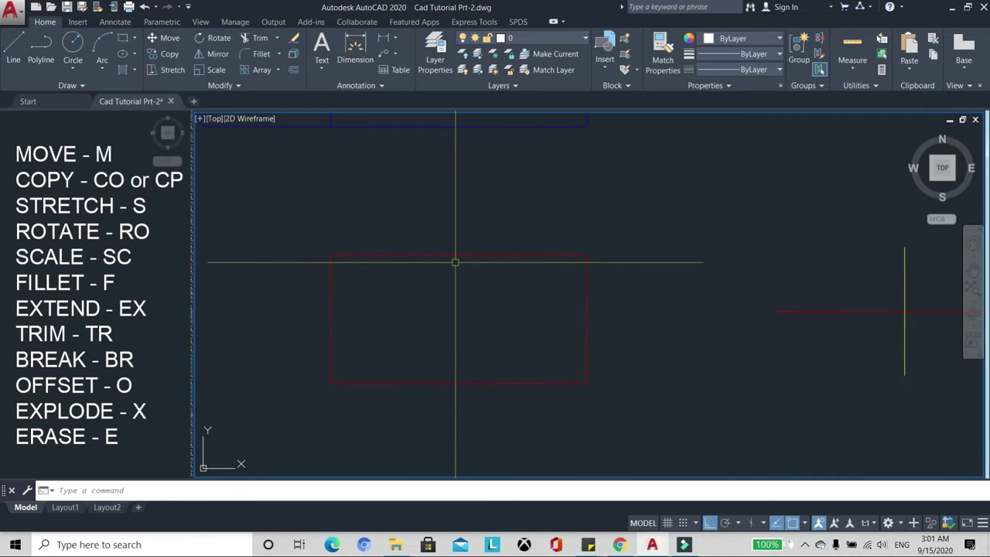
pyautogui.write('sc')
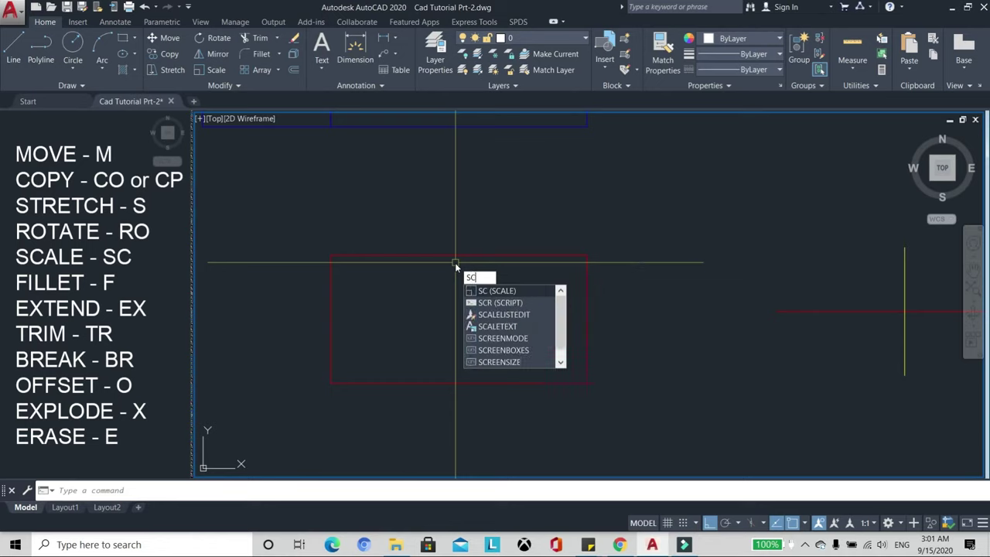
pyautogui.press('Return')
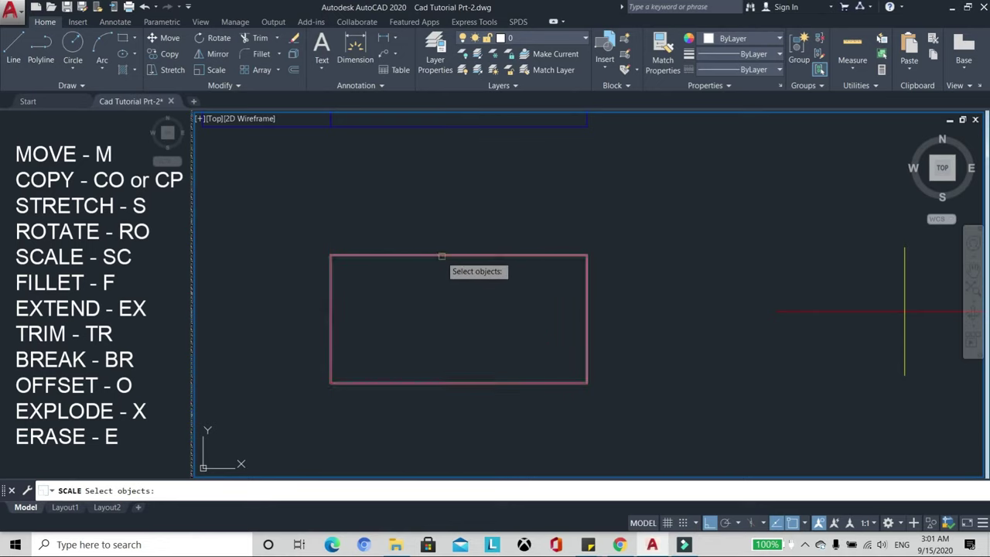
pyautogui.click(404, 254)
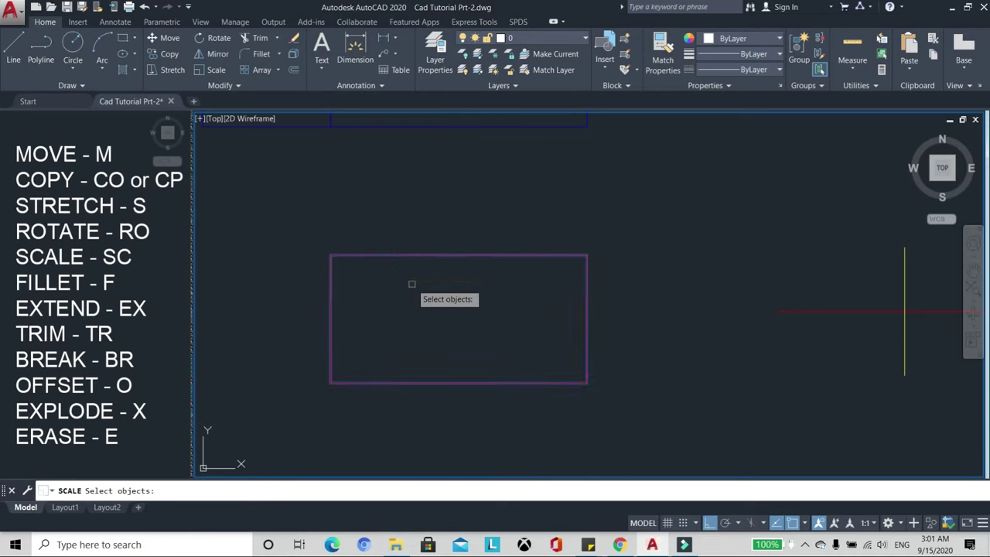
pyautogui.press('Return')
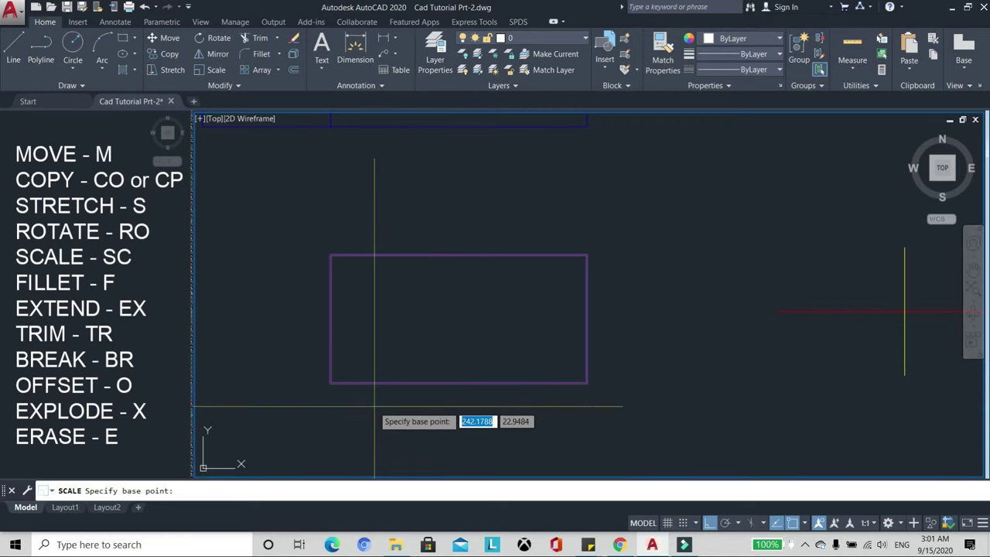
pyautogui.click(330, 382)
pyautogui.write('R')
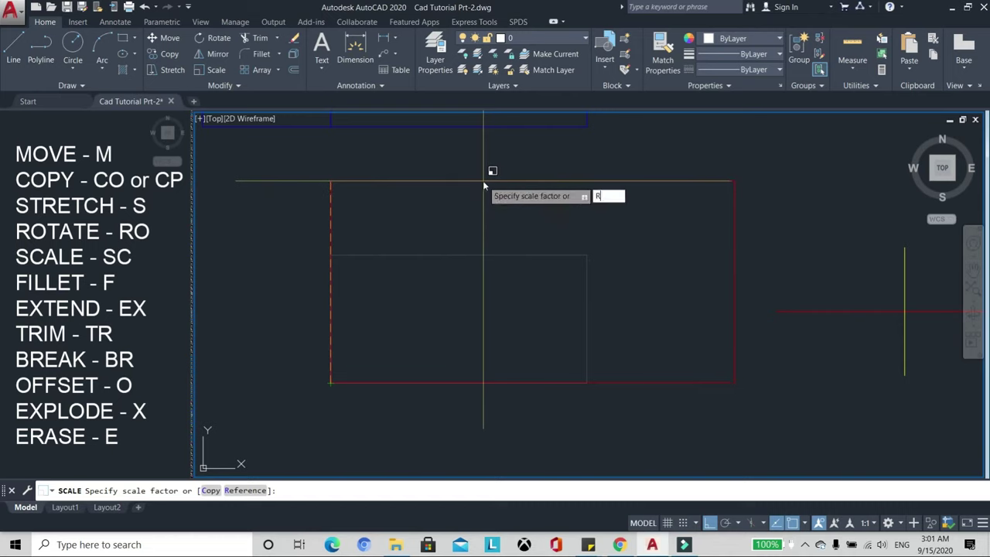
pyautogui.press('Return')
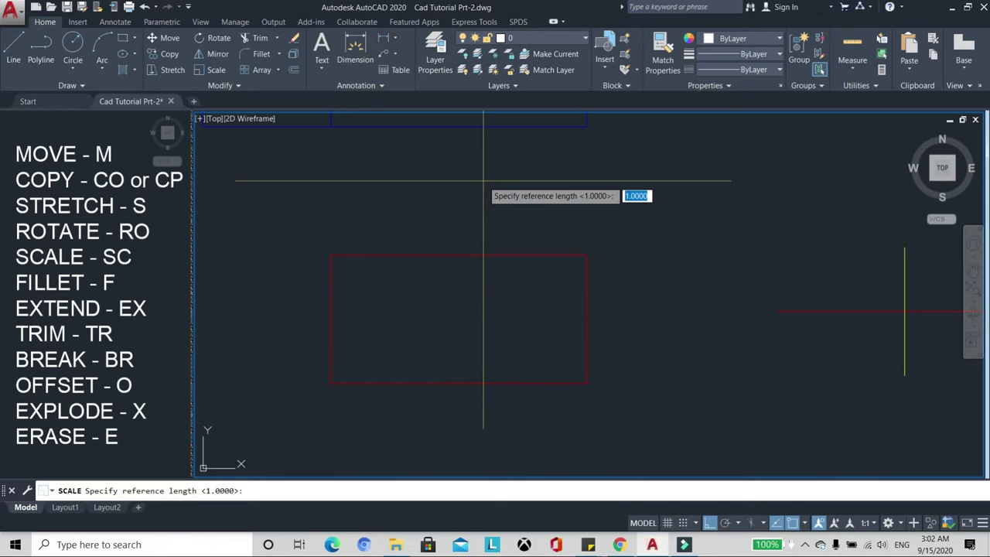
pyautogui.press('Return')
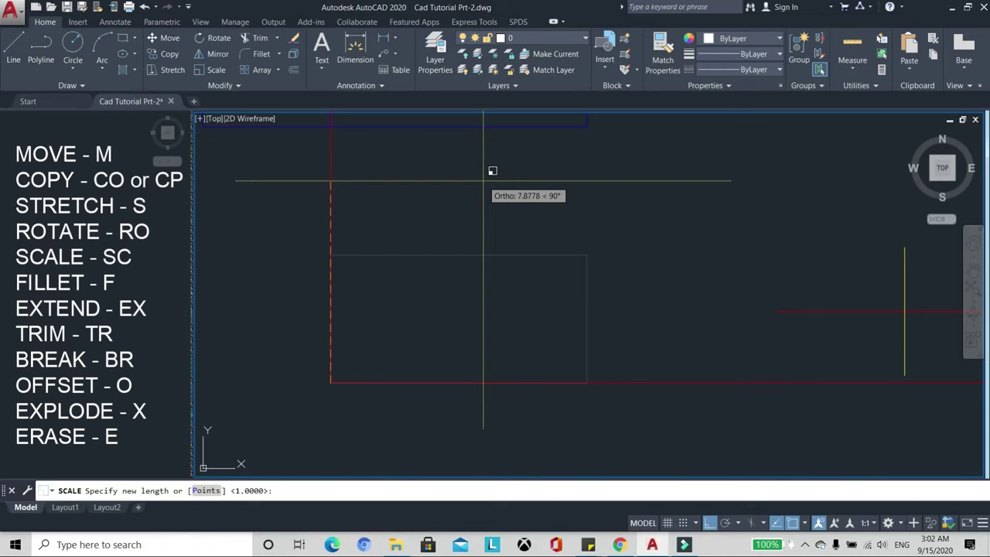
pyautogui.write('2')
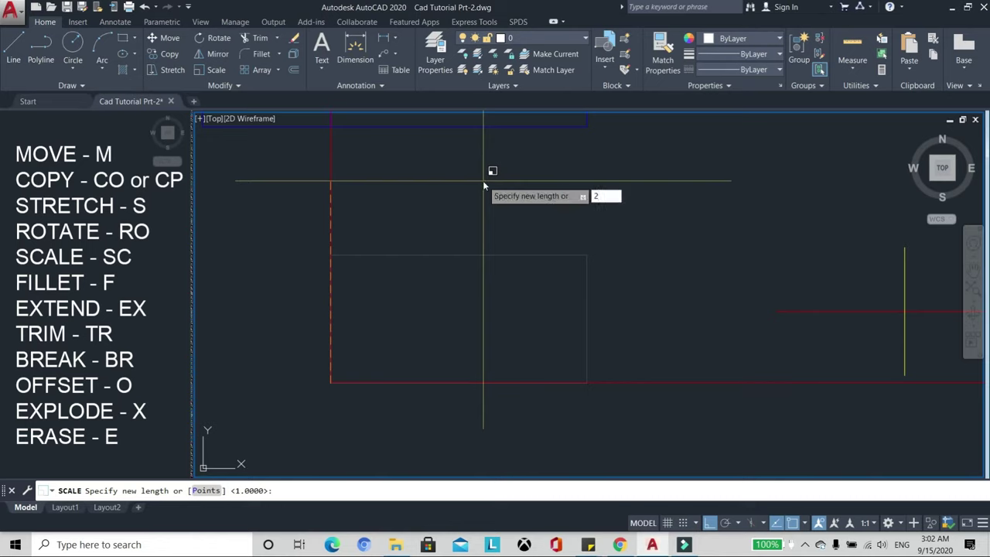
pyautogui.press('Return')
pyautogui.scroll(-3, 526, 216)
pyautogui.scroll(3, 565, 193)
pyautogui.scroll(-3, 532, 232)
pyautogui.scroll(2, 532, 232)
pyautogui.scroll(-3, 513, 255)
pyautogui.scroll(4, 471, 290)
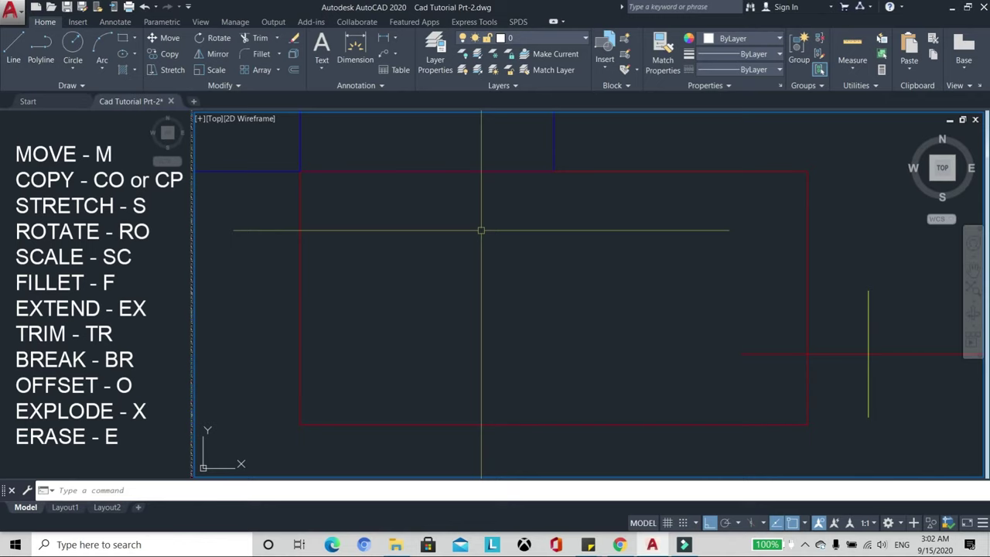
# Scale the red rectangle from its lower-left corner by reference, from length 2 down to 1.
pyautogui.write('sc')
pyautogui.press('Return')
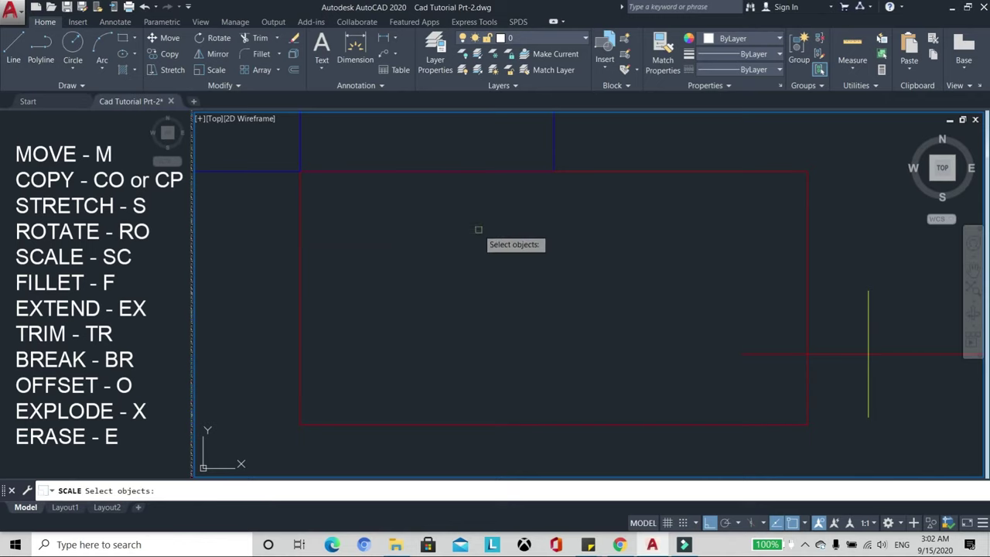
pyautogui.click(315, 334)
pyautogui.click(275, 309)
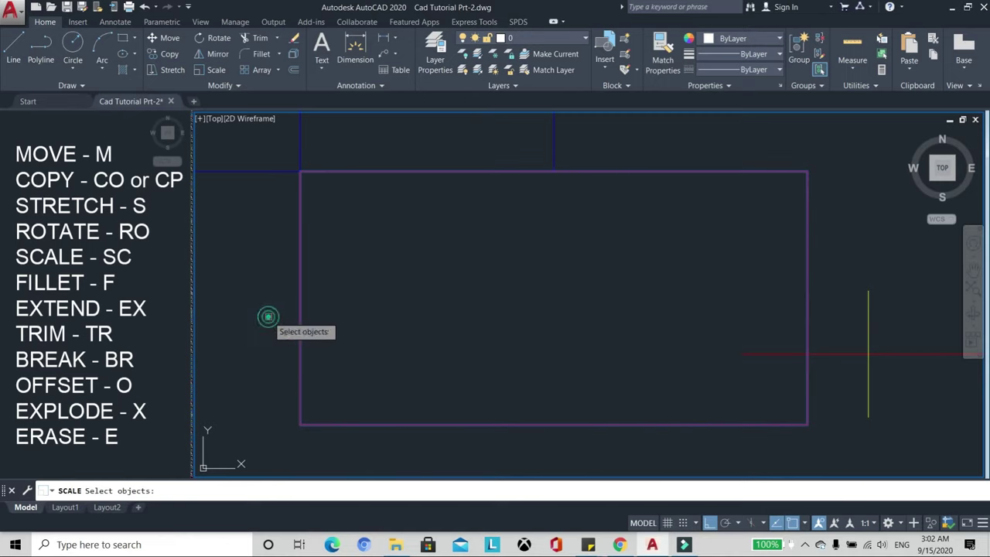
pyautogui.press('Return')
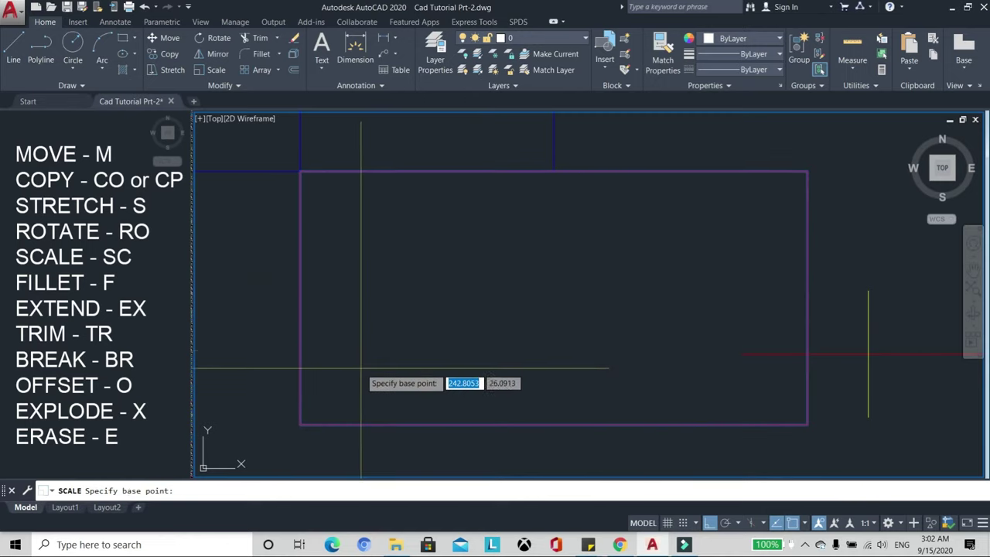
pyautogui.click(300, 424)
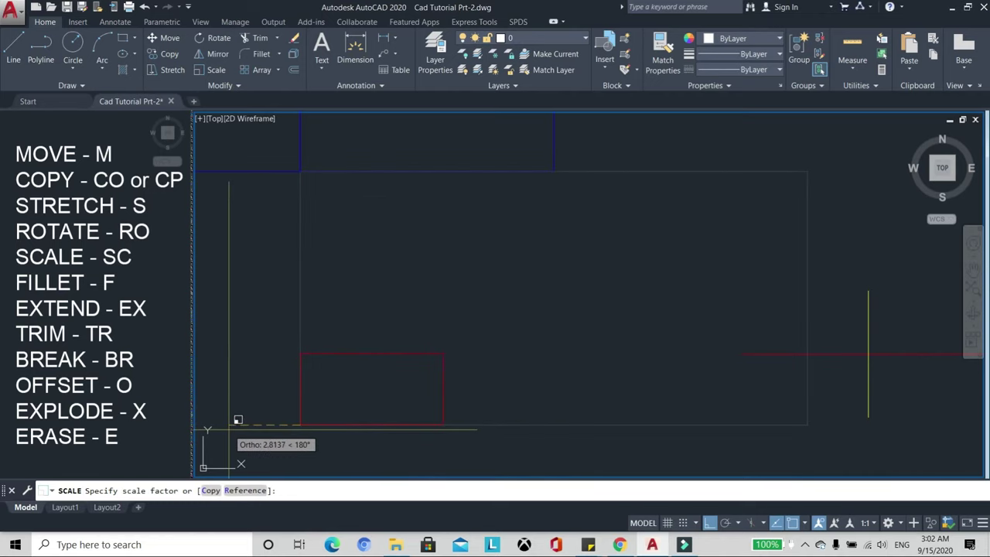
pyautogui.write('r')
pyautogui.press('Return')
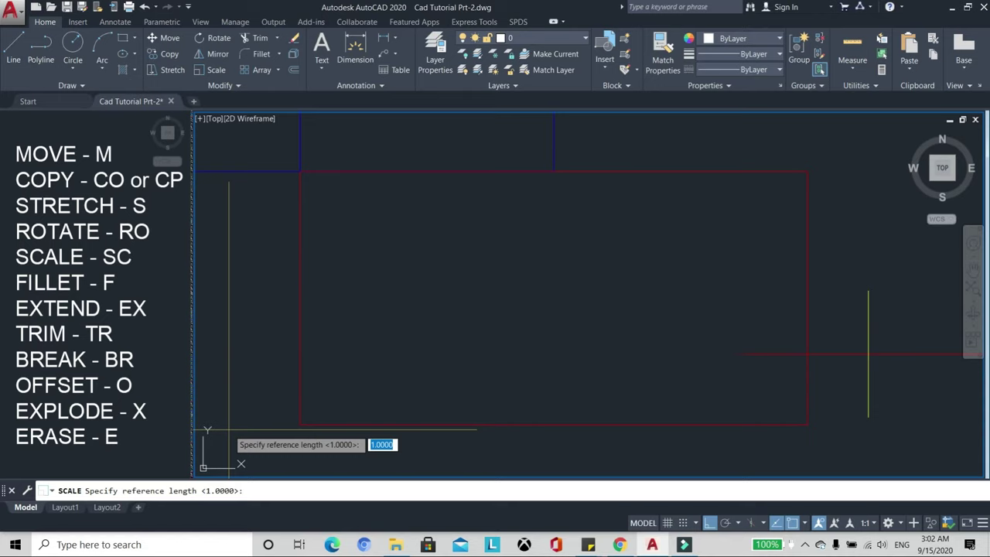
pyautogui.write('2')
pyautogui.press('Return')
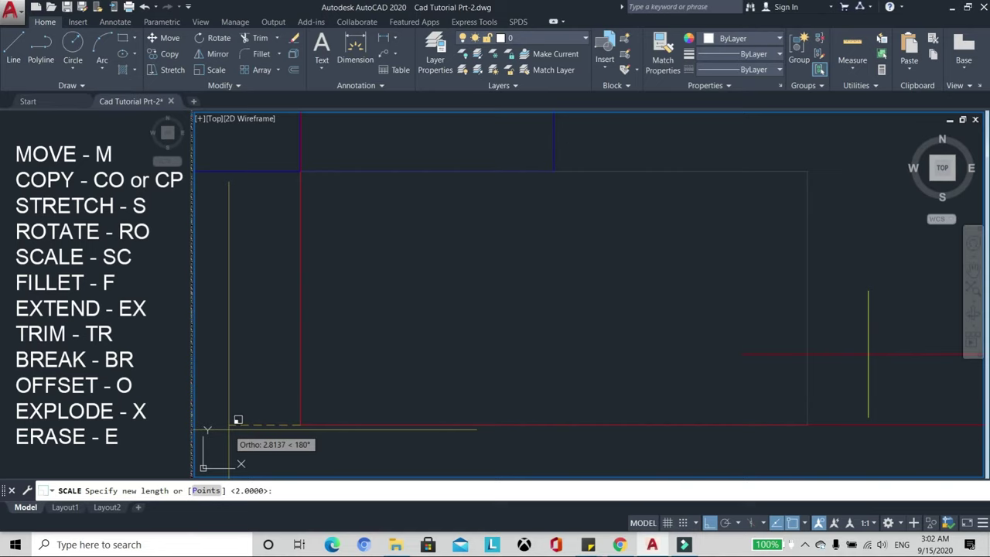
pyautogui.write('1')
pyautogui.press('Return')
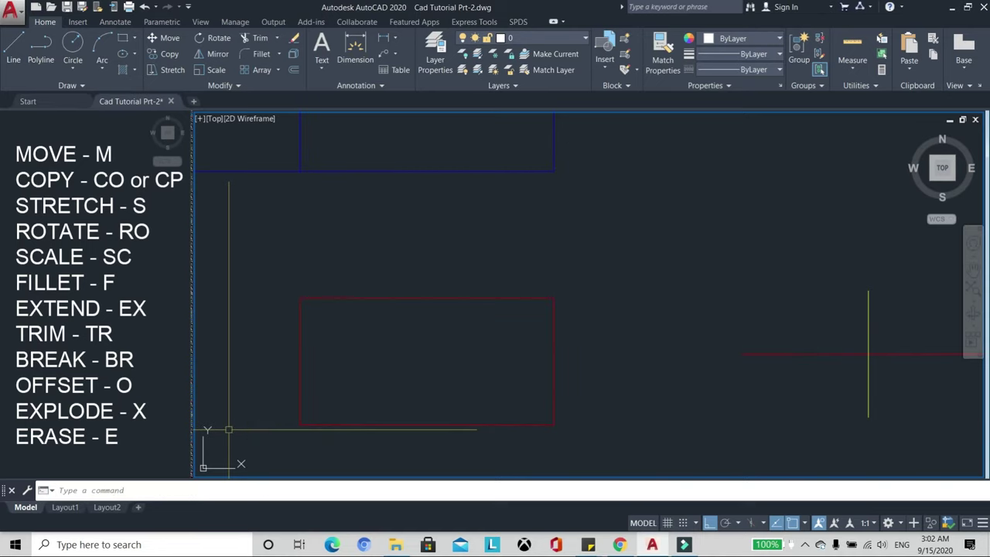
pyautogui.scroll(-3, 283, 360)
pyautogui.scroll(1, 409, 316)
pyautogui.scroll(2, 409, 316)
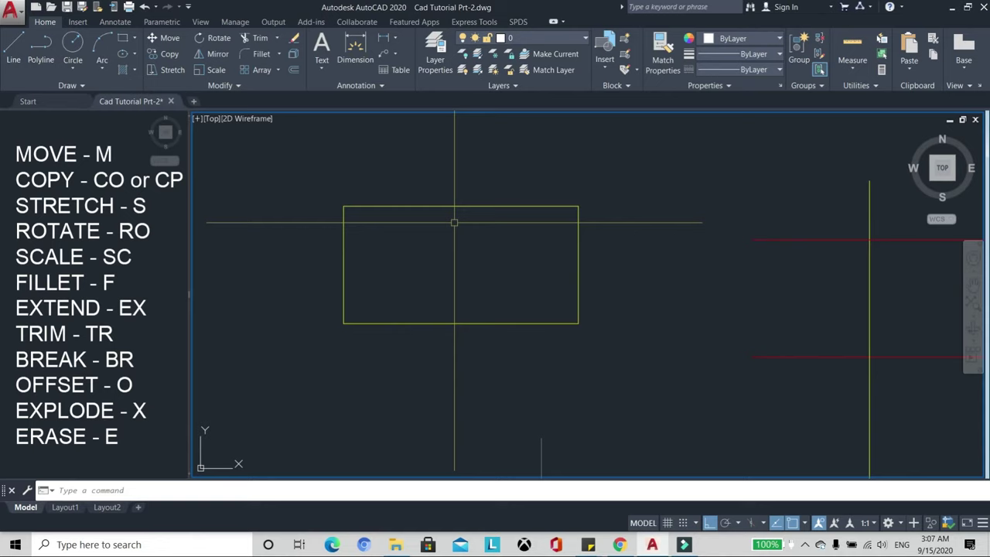
pyautogui.write('DLI')
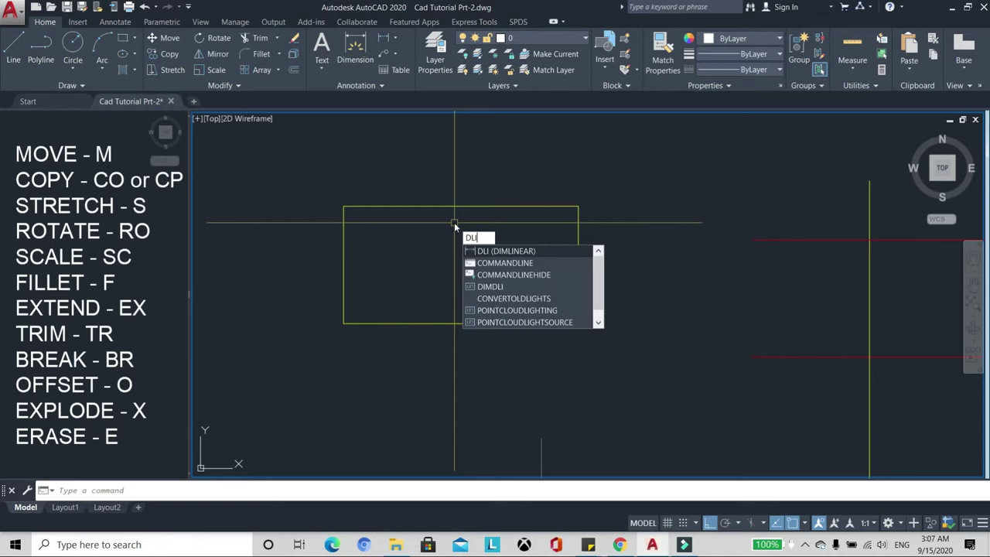
pyautogui.press('Return')
pyautogui.click(342, 206)
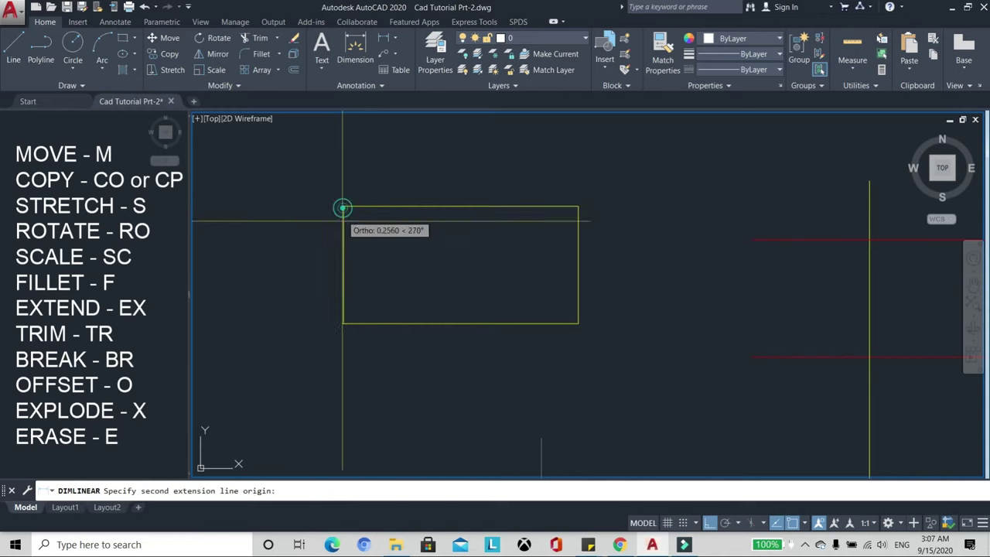
pyautogui.click(343, 323)
pyautogui.press('Escape')
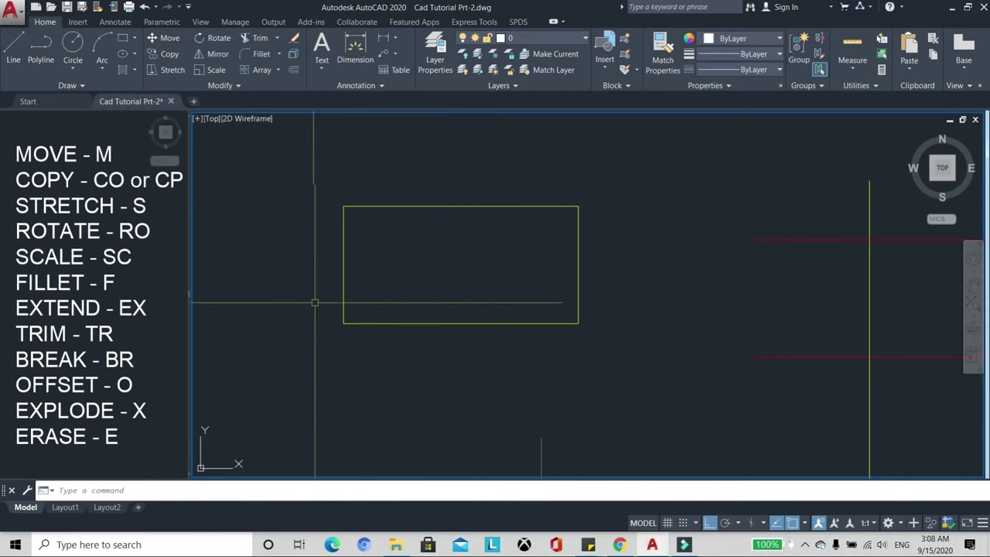
pyautogui.press('Return')
pyautogui.click(342, 323)
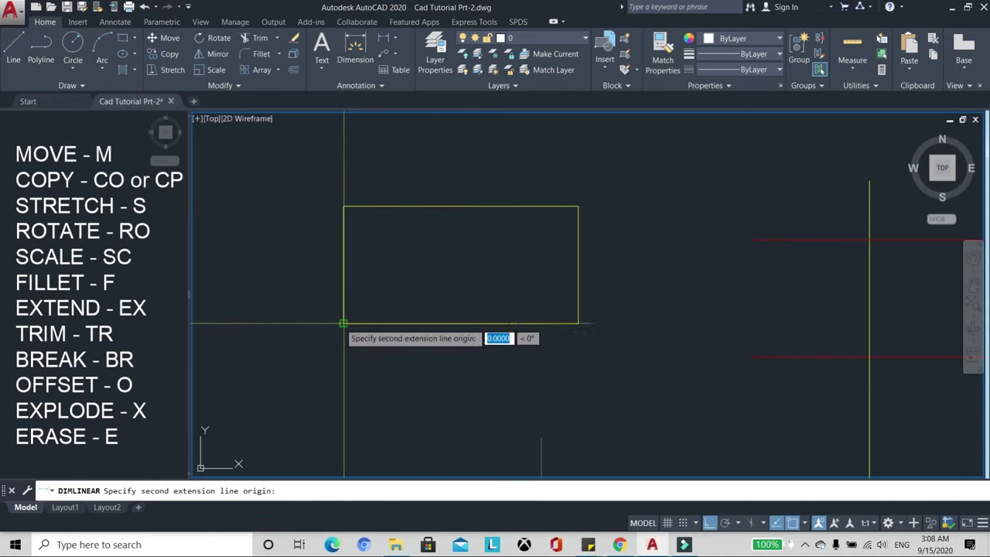
pyautogui.click(577, 323)
pyautogui.press('Escape')
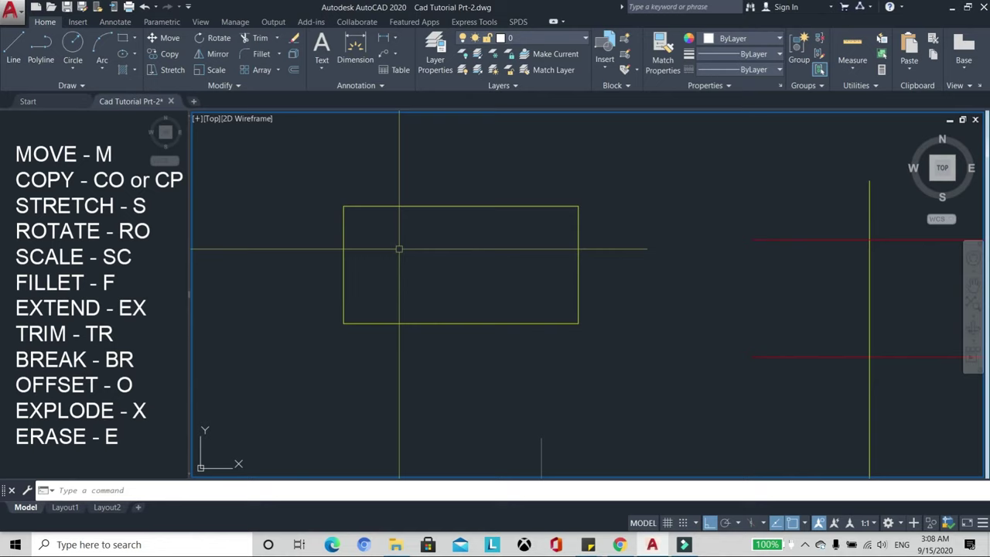
# Set the fillet radius to 1 and round the yellow rectangle's top-left corner.
pyautogui.write('f')
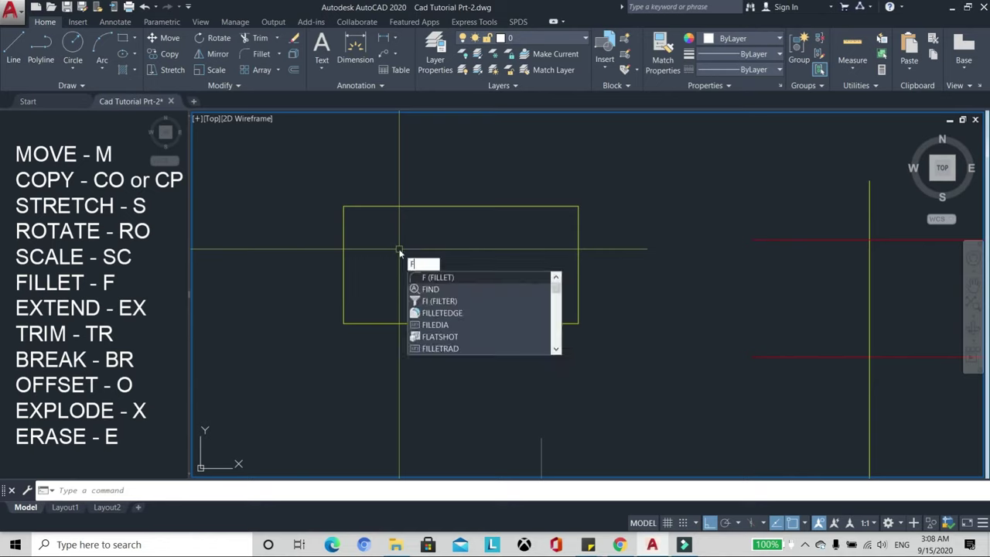
pyautogui.press('Return')
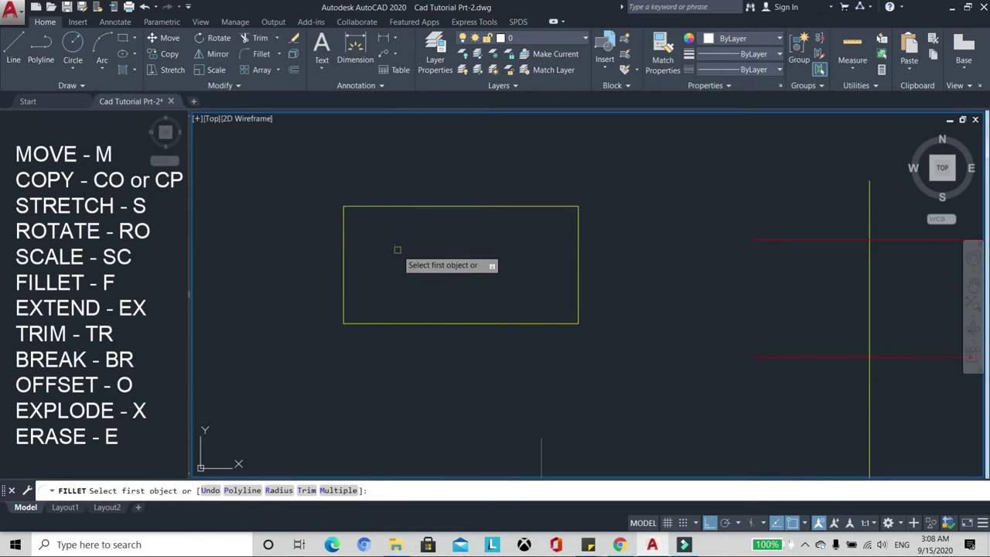
pyautogui.write('r')
pyautogui.press('Return')
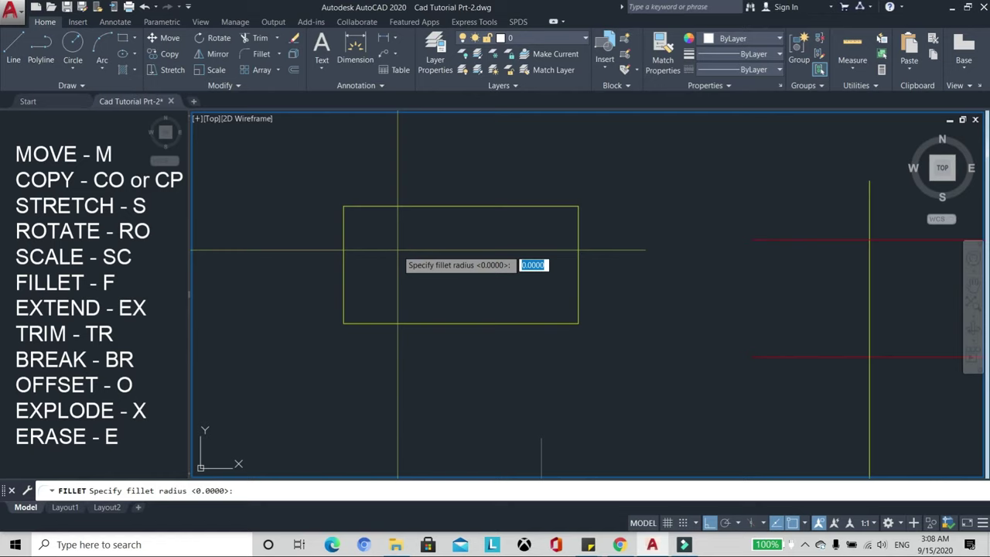
pyautogui.write('1')
pyautogui.press('Return')
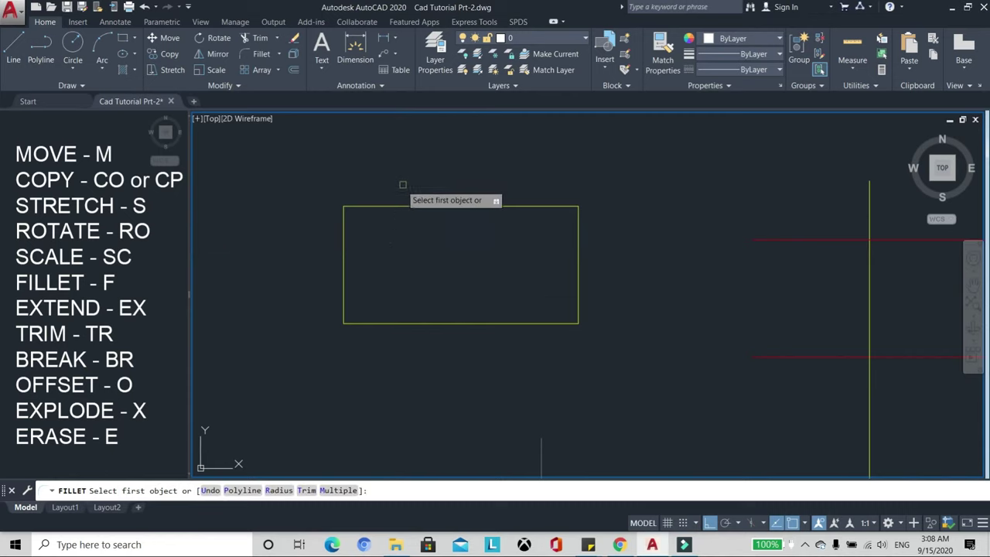
pyautogui.click(375, 206)
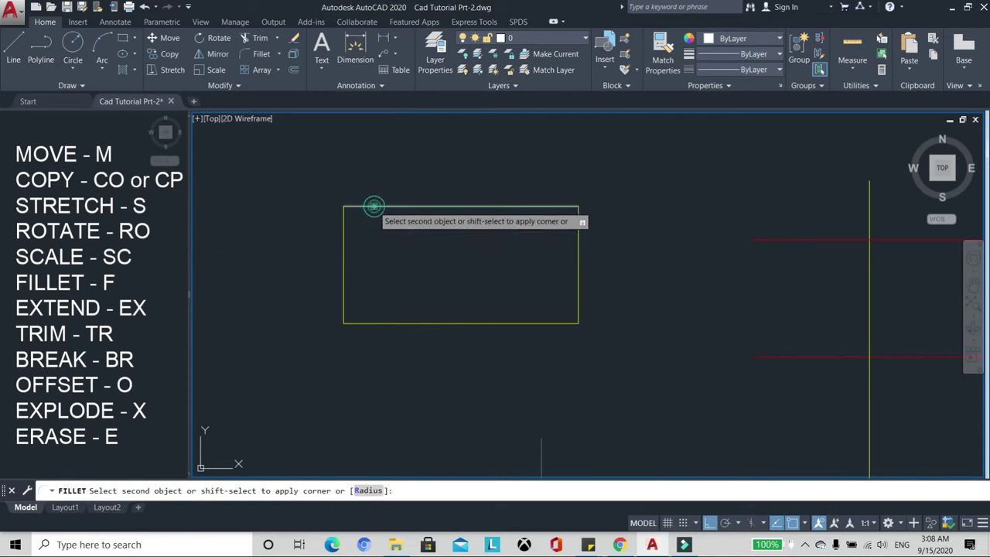
pyautogui.click(343, 249)
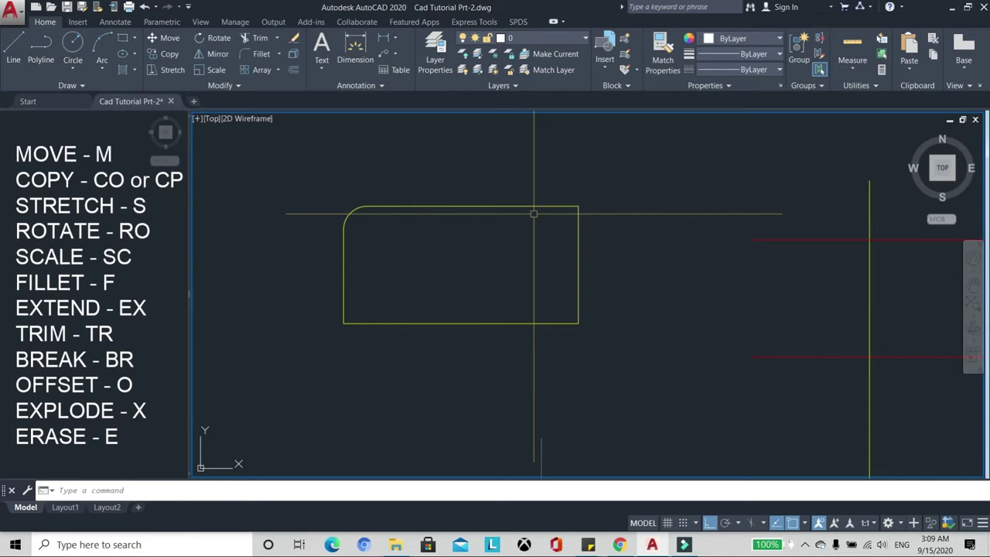
# Fillet the top-right, bottom-right and bottom-left corners with the same radius.
pyautogui.write('f')
pyautogui.press('Return')
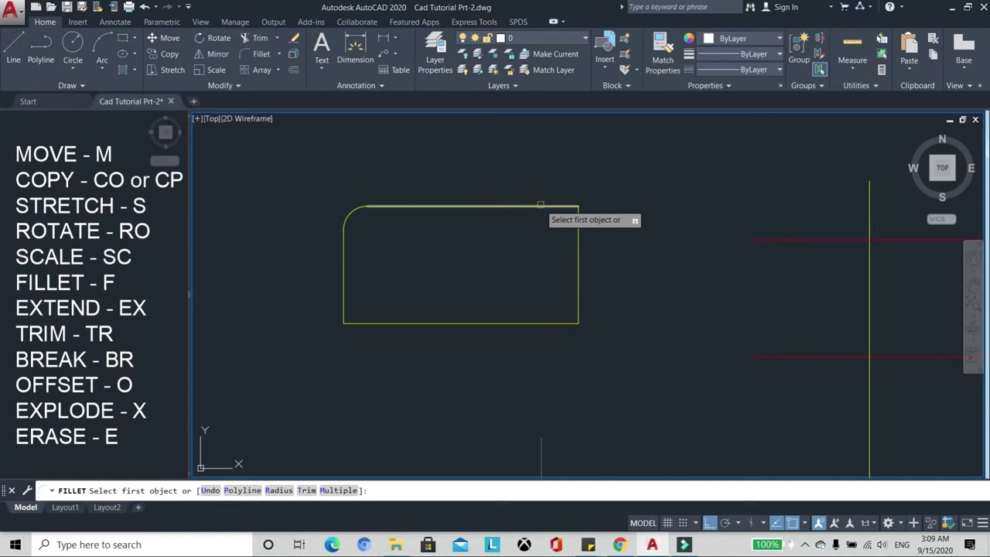
pyautogui.click(540, 206)
pyautogui.click(577, 249)
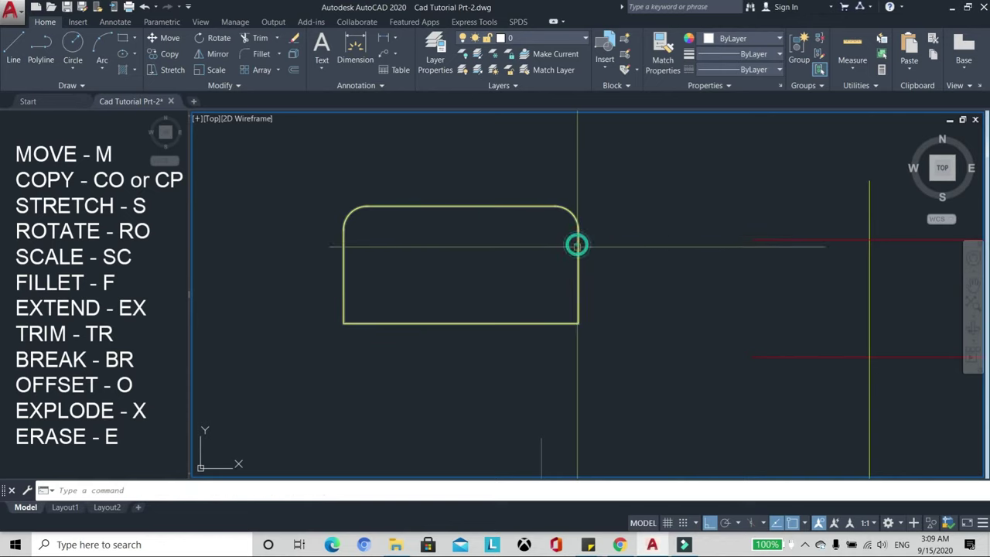
pyautogui.press('Return')
pyautogui.click(578, 304)
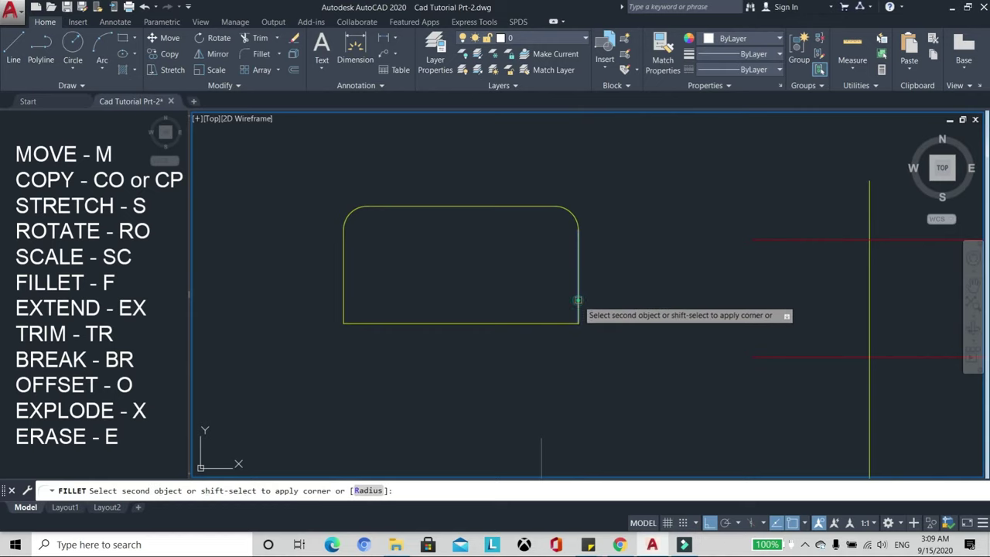
pyautogui.click(541, 322)
pyautogui.press('Return')
pyautogui.click(363, 324)
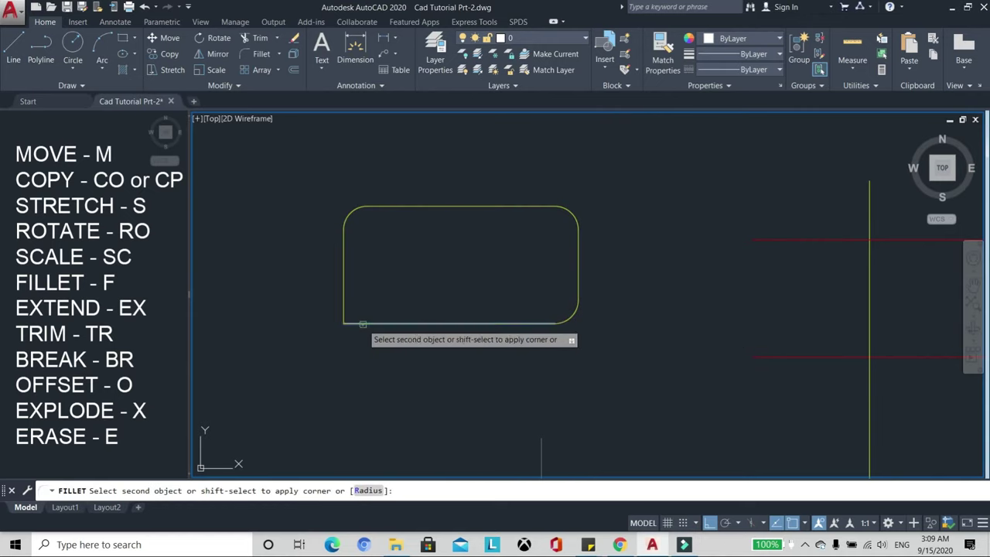
pyautogui.click(343, 283)
pyautogui.scroll(-3, 390, 259)
pyautogui.scroll(-3, 454, 240)
pyautogui.scroll(6, 453, 232)
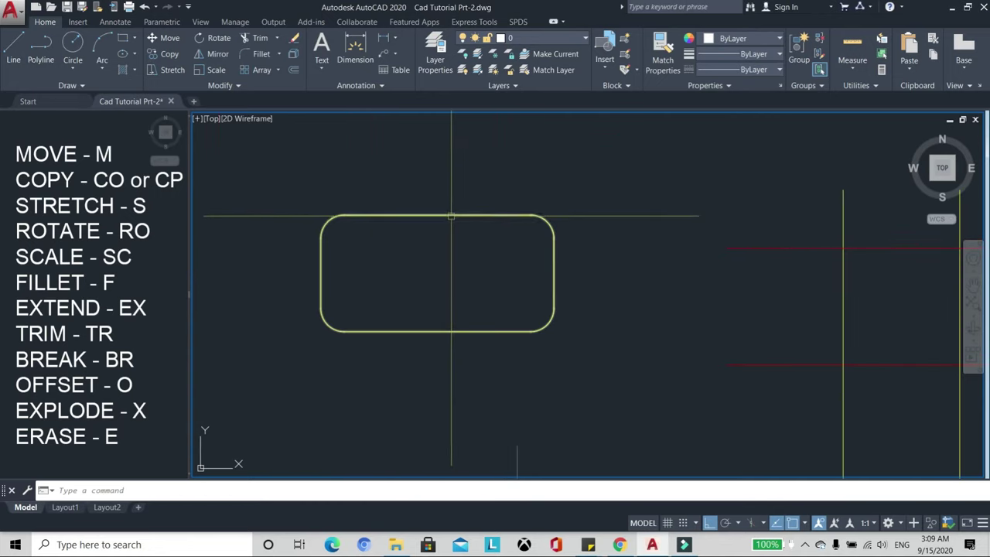
# Extend the upper red line to the short vertical line, then undo that extension.
pyautogui.moveTo(455, 214); pyautogui.dragTo(465, 210, button='middle')
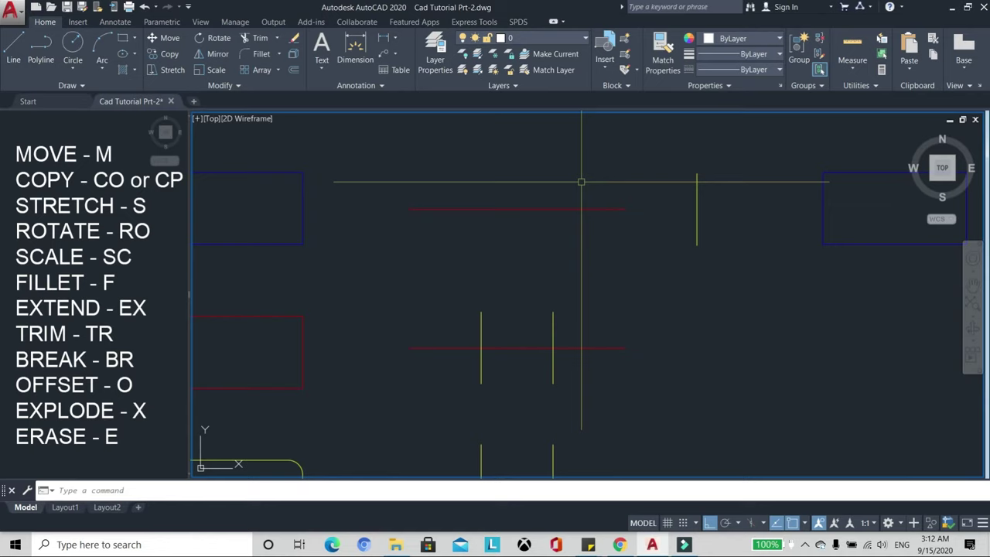
pyautogui.write('ex')
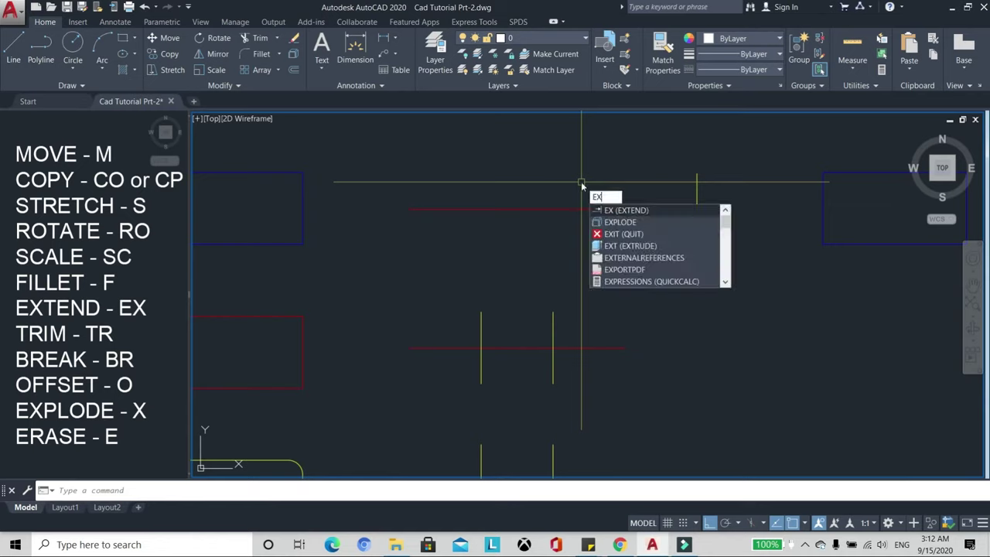
pyautogui.press('Return')
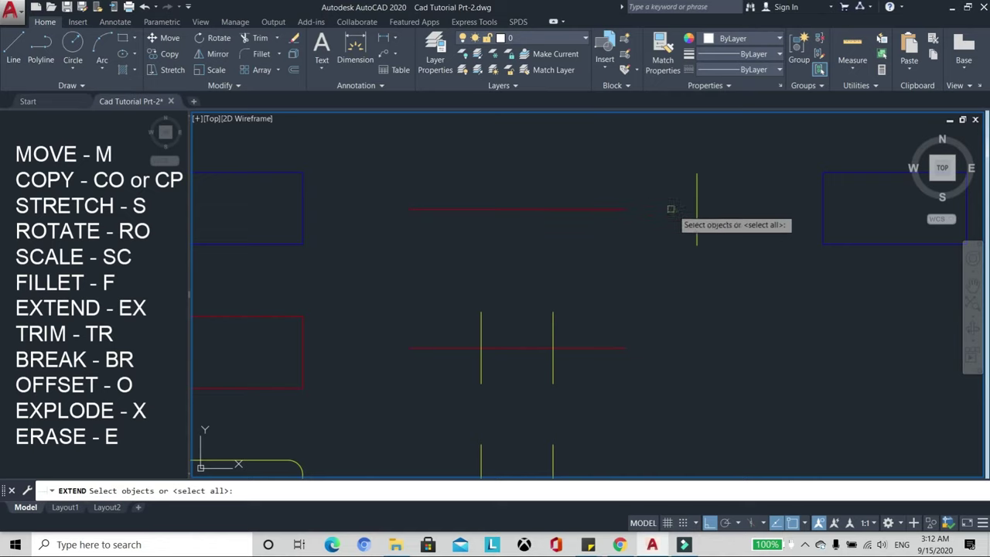
pyautogui.click(723, 227)
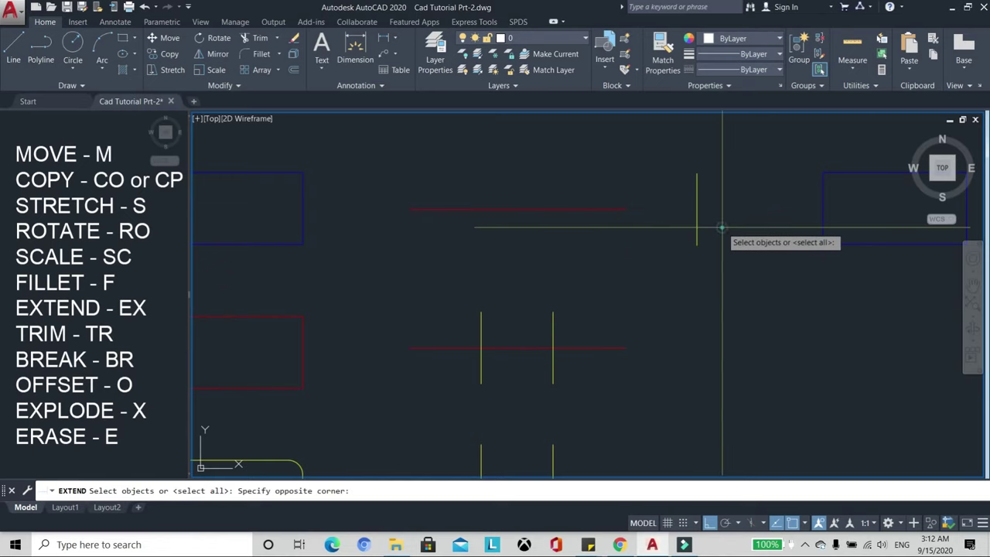
pyautogui.click(597, 182)
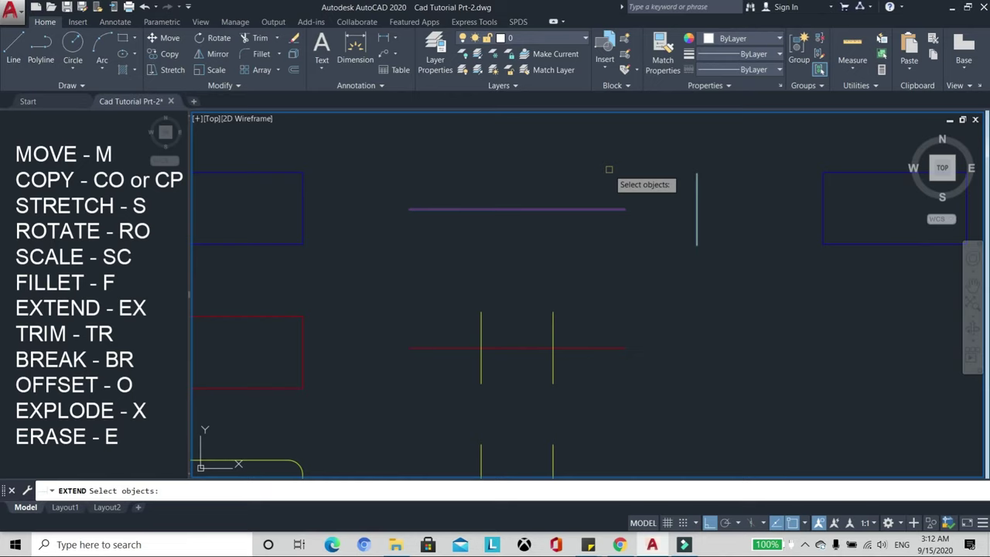
pyautogui.press('Return')
pyautogui.click(607, 208)
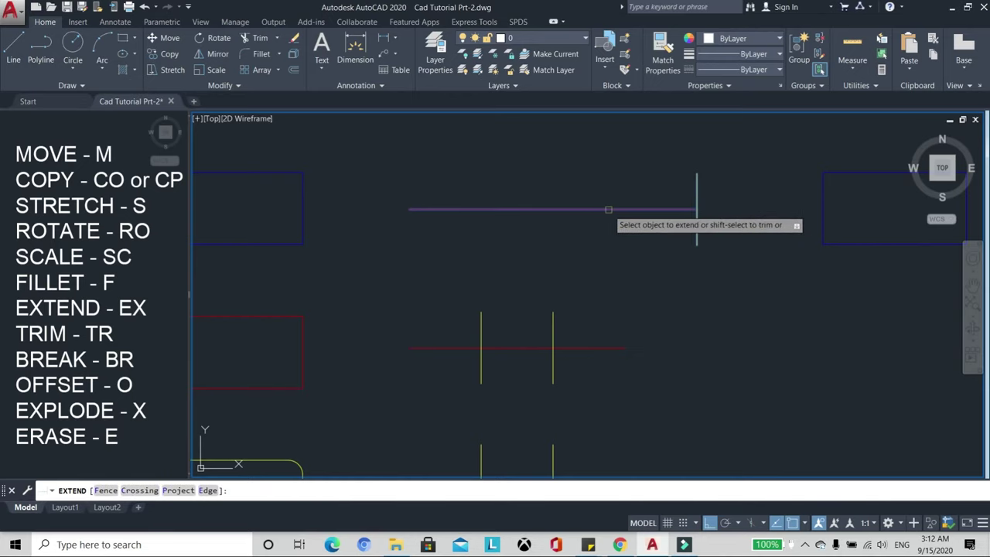
pyautogui.click(607, 209)
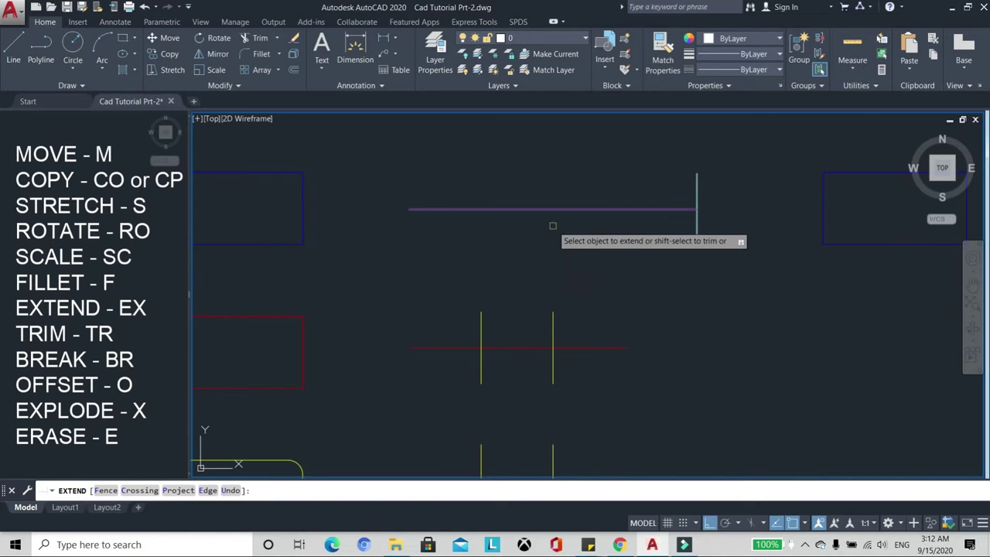
pyautogui.press('Return')
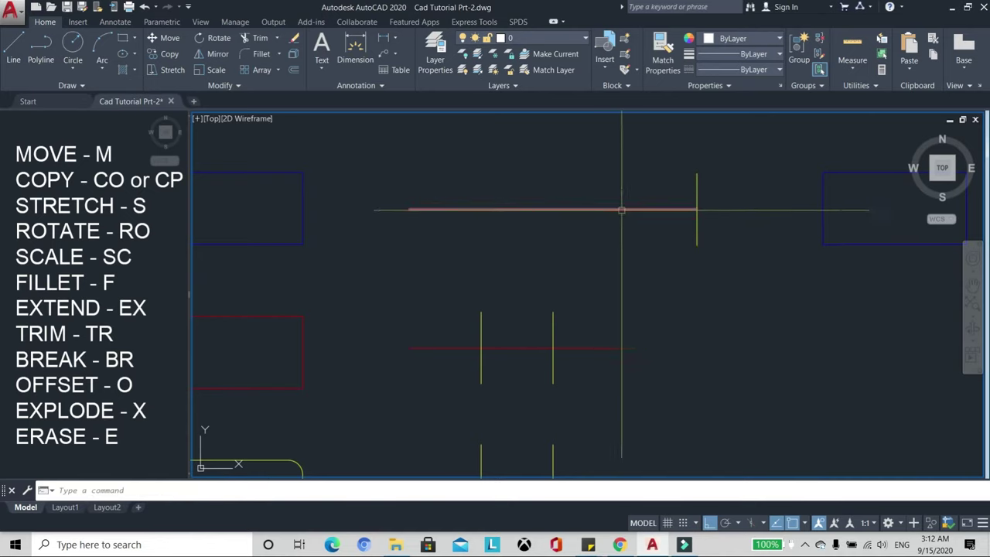
pyautogui.write('u')
pyautogui.press('Return')
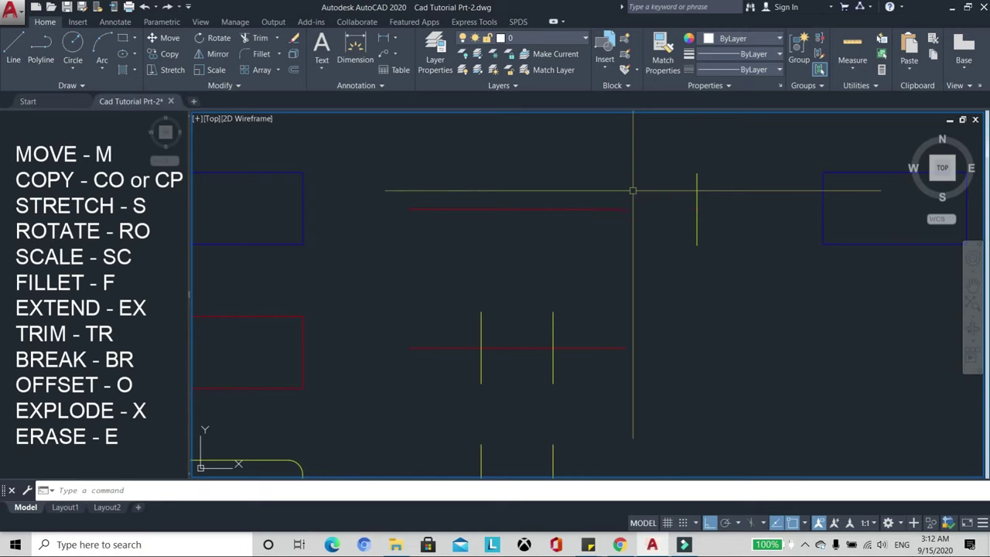
pyautogui.scroll(-3, 632, 190)
pyautogui.scroll(3, 611, 223)
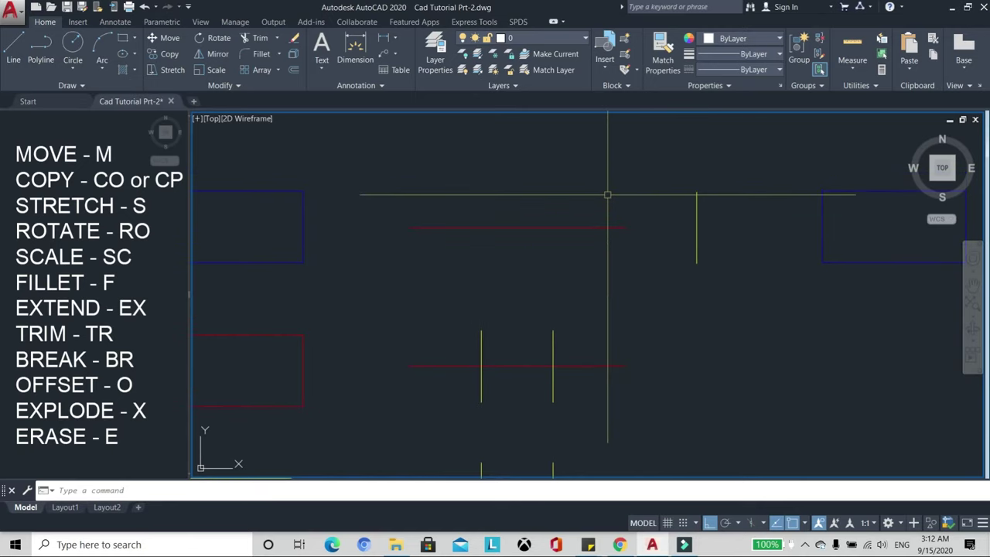
# Extend the upper red line again, using the short yellow vertical line as boundary.
pyautogui.write('ex')
pyautogui.press('Return')
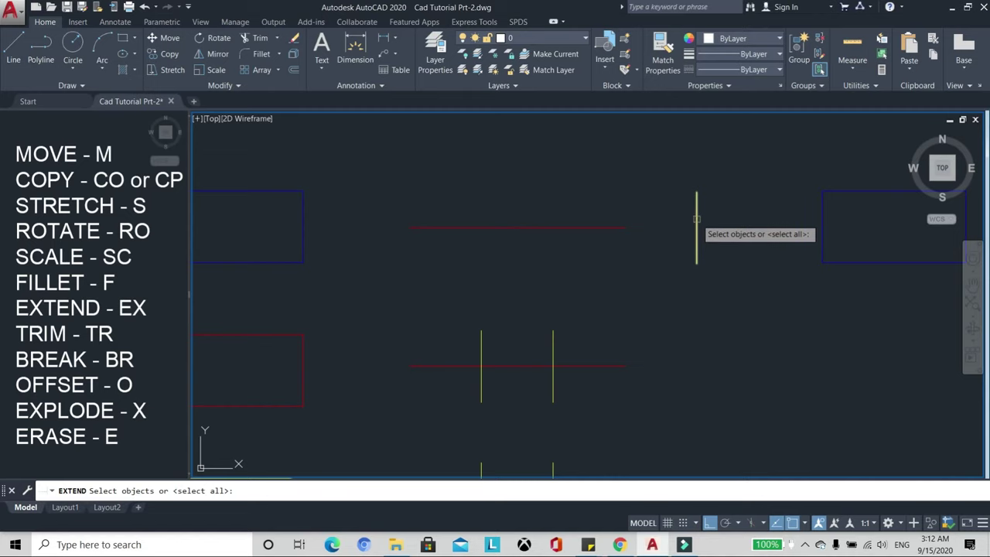
pyautogui.click(695, 219)
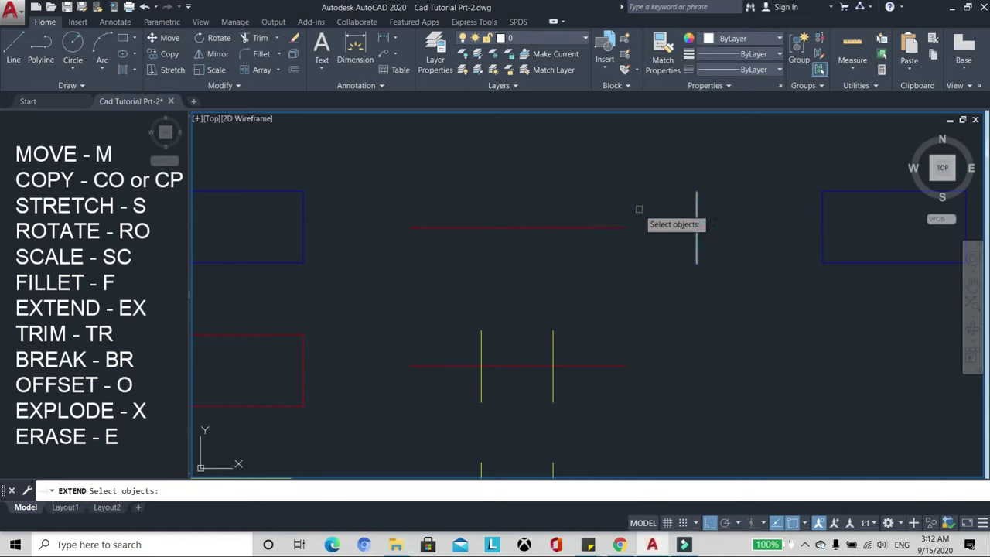
pyautogui.press('Return')
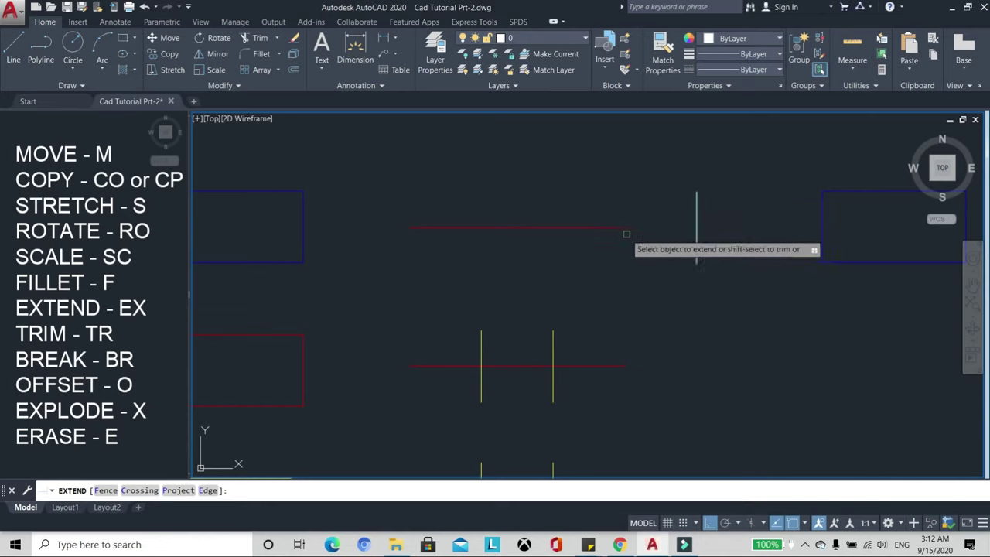
pyautogui.click(596, 231)
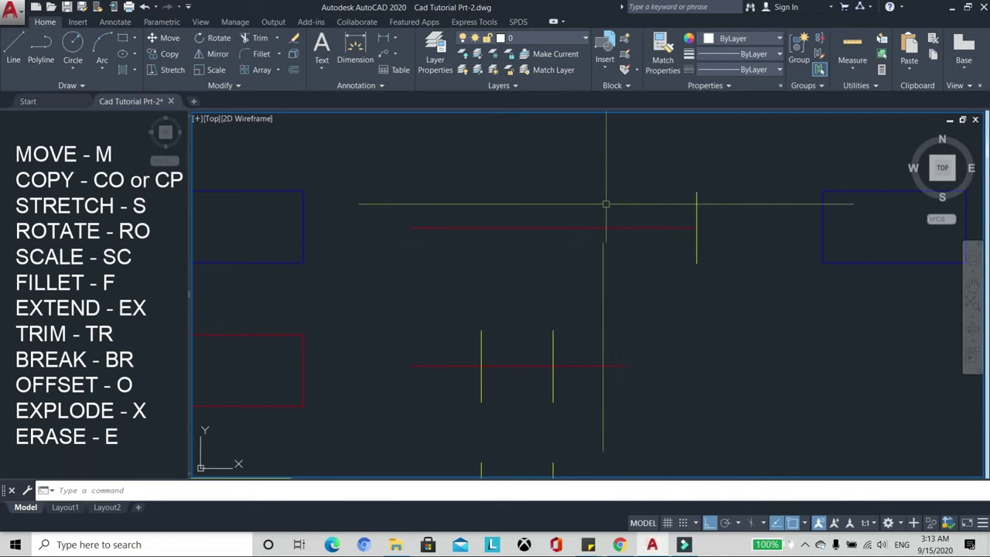
pyautogui.moveTo(617, 233); pyautogui.dragTo(600, 209, button='middle')
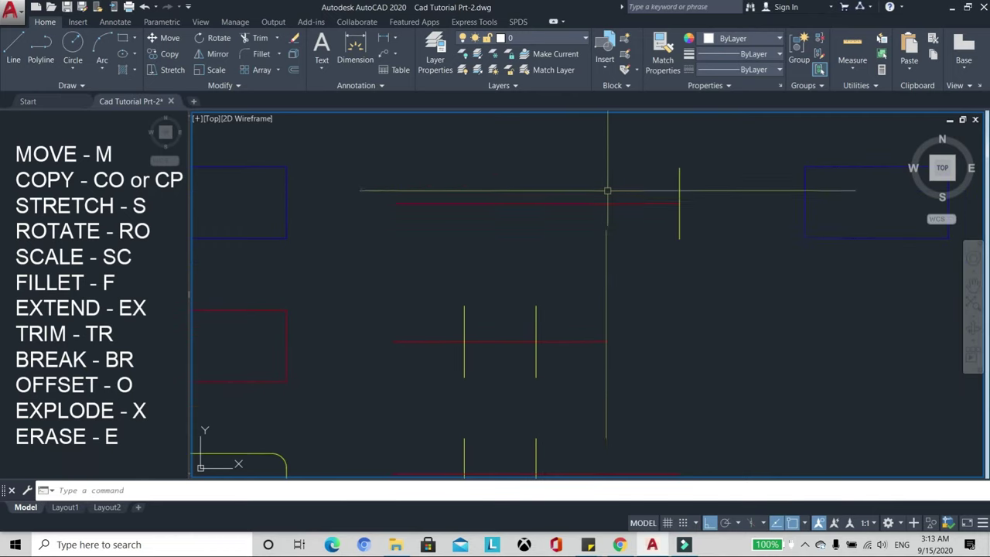
# Trim the red horizontal segment lying between the two yellow vertical cutting-edge lines.
pyautogui.scroll(2, 552, 198)
pyautogui.scroll(-2, 537, 166)
pyautogui.scroll(2, 473, 247)
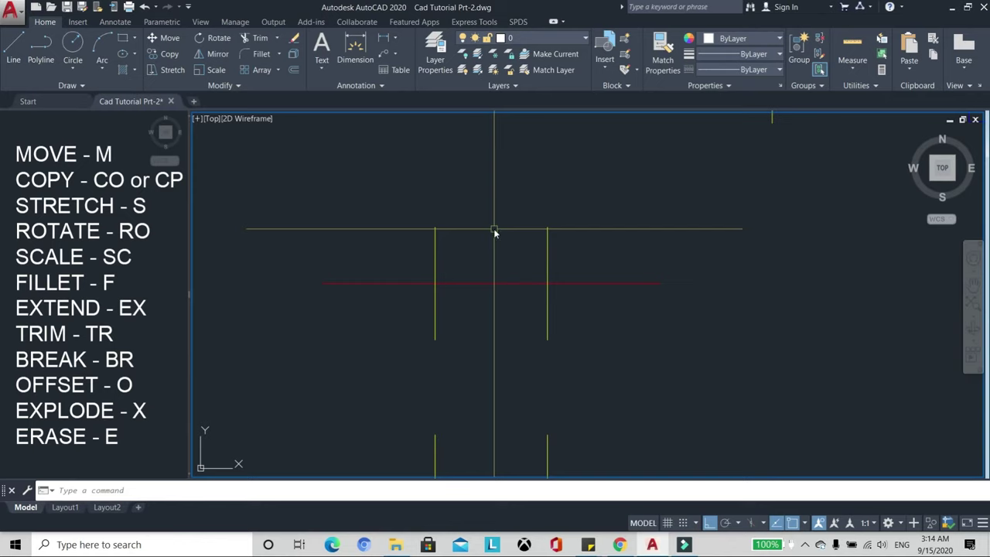
pyautogui.write('TR')
pyautogui.press('Return')
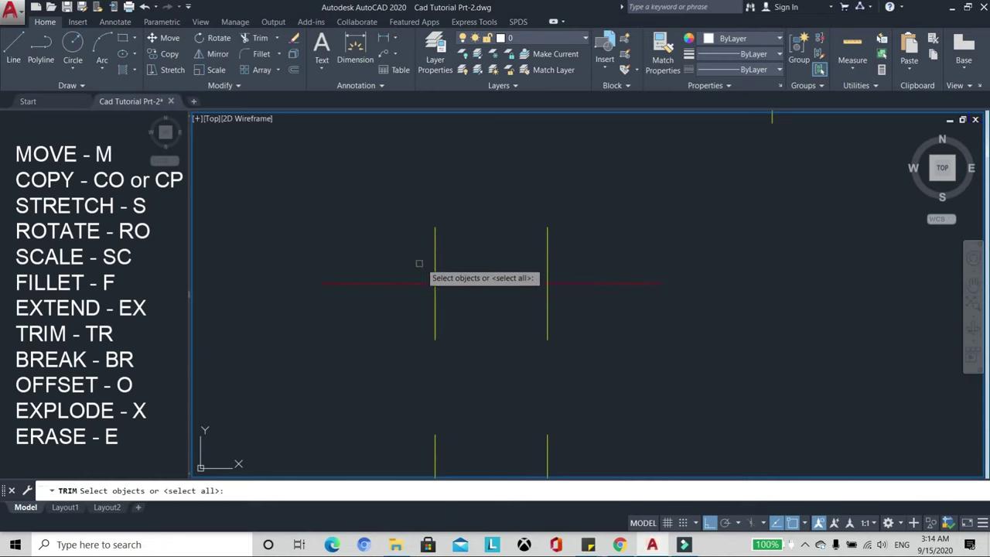
pyautogui.click(495, 283)
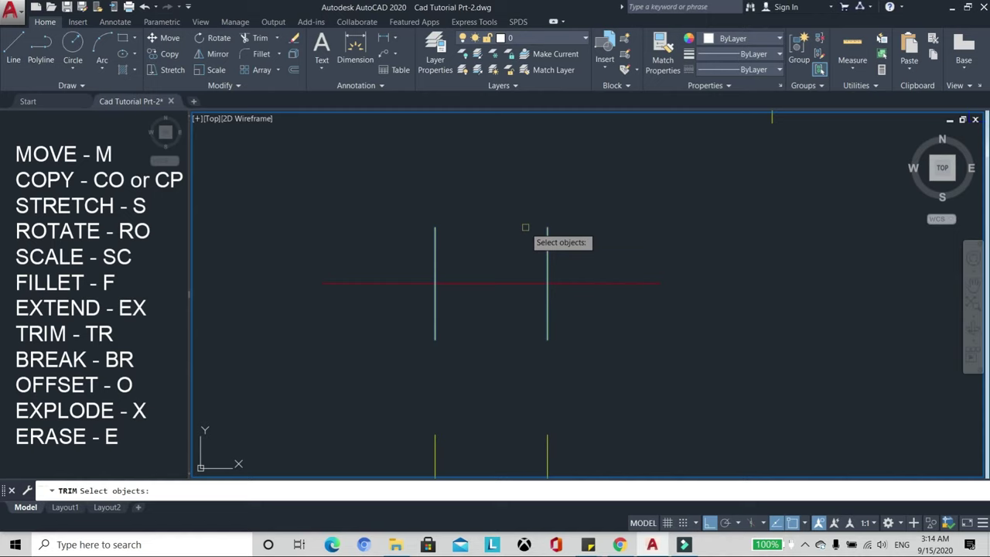
pyautogui.press('Return')
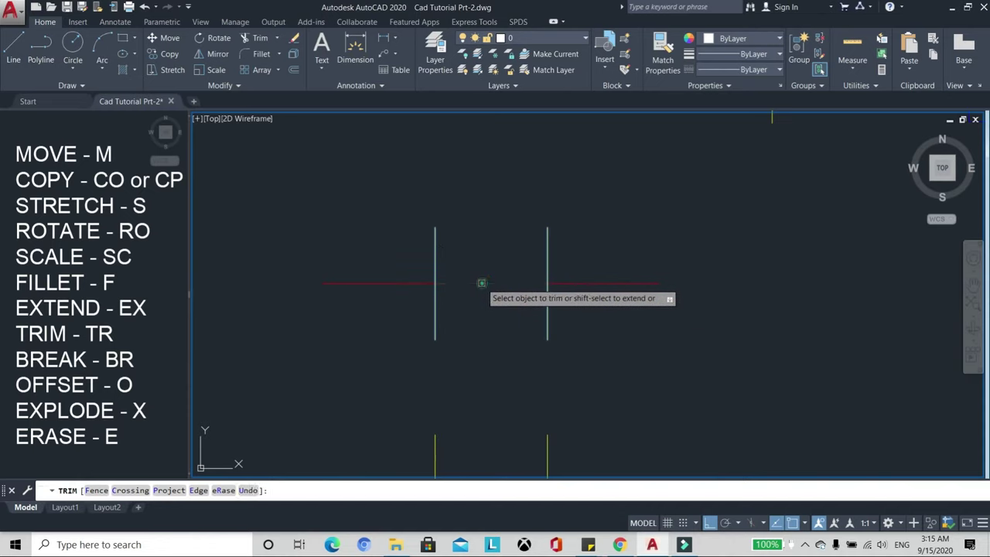
pyautogui.click(481, 283)
pyautogui.press('Escape')
pyautogui.scroll(-3, 498, 228)
pyautogui.scroll(3, 510, 201)
pyautogui.scroll(2, 513, 192)
pyautogui.scroll(-3, 522, 224)
pyautogui.scroll(3, 471, 239)
pyautogui.scroll(-2, 490, 231)
pyautogui.scroll(2, 600, 230)
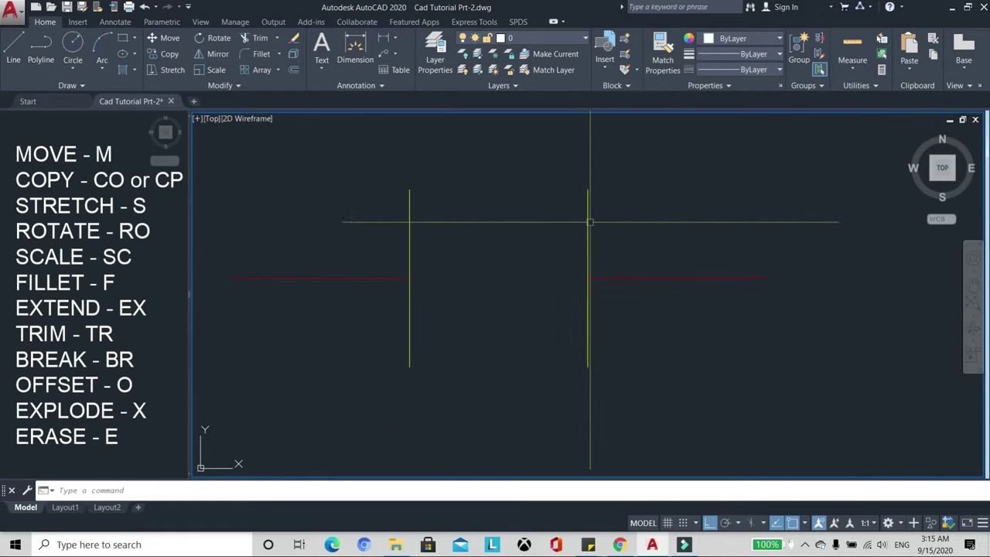
pyautogui.scroll(-2, 494, 216)
pyautogui.scroll(-3, 508, 221)
pyautogui.scroll(2, 465, 242)
pyautogui.scroll(2, 444, 219)
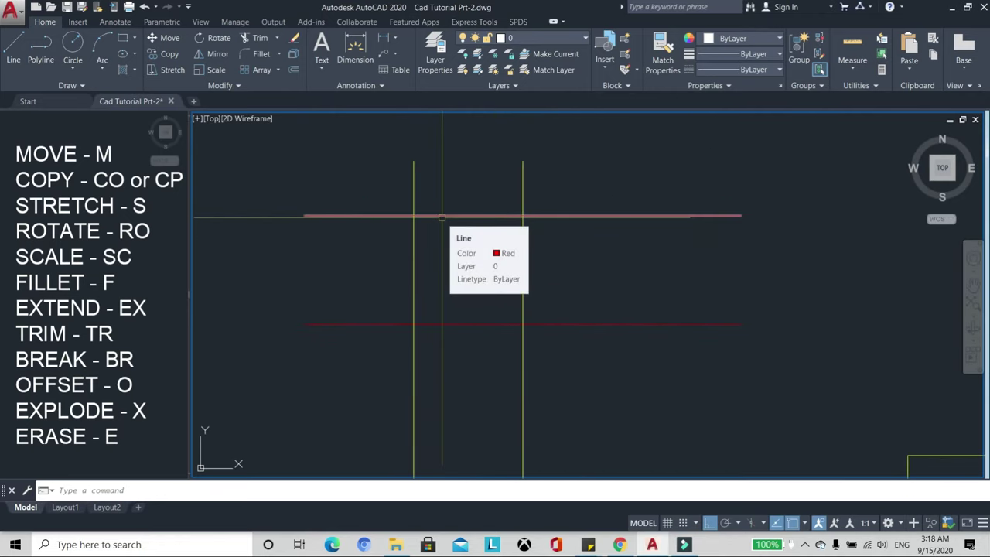
pyautogui.click(592, 241)
pyautogui.click(550, 180)
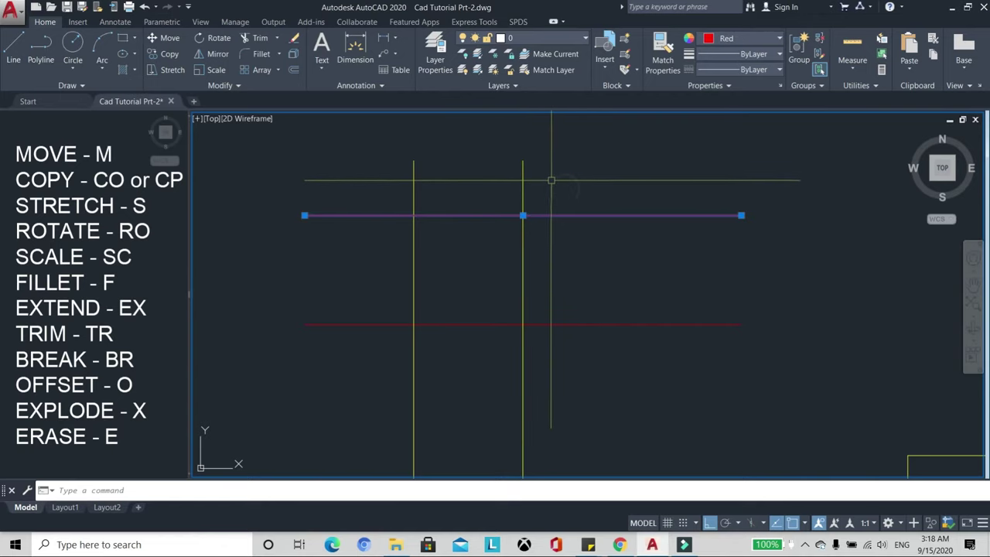
pyautogui.press('Escape')
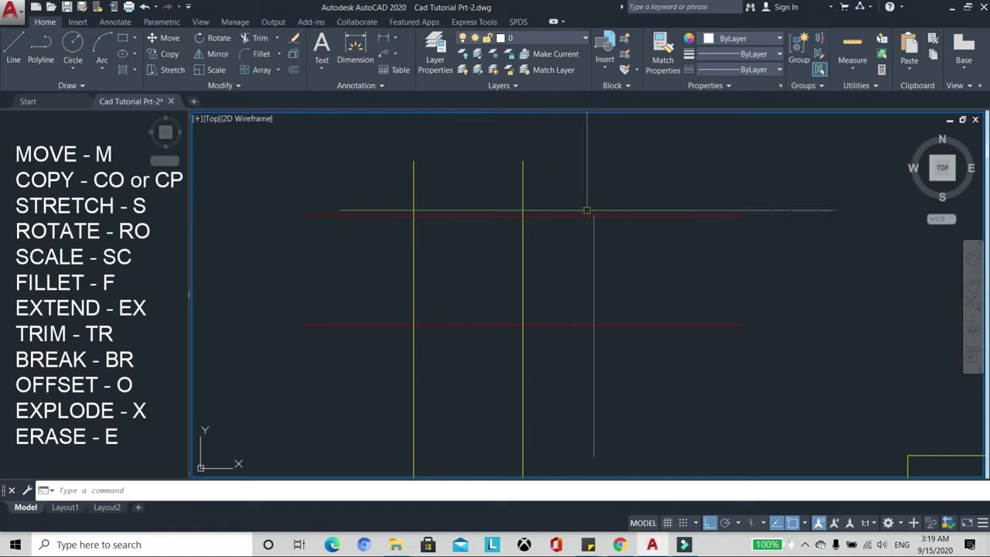
pyautogui.click(413, 260)
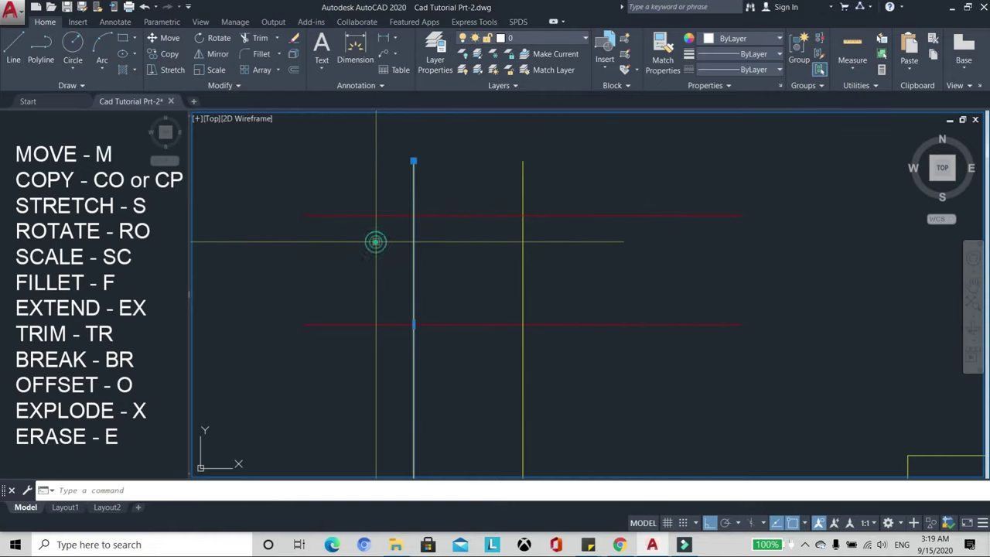
pyautogui.press('Escape')
pyautogui.click(436, 276)
pyautogui.click(347, 248)
pyautogui.click(347, 371)
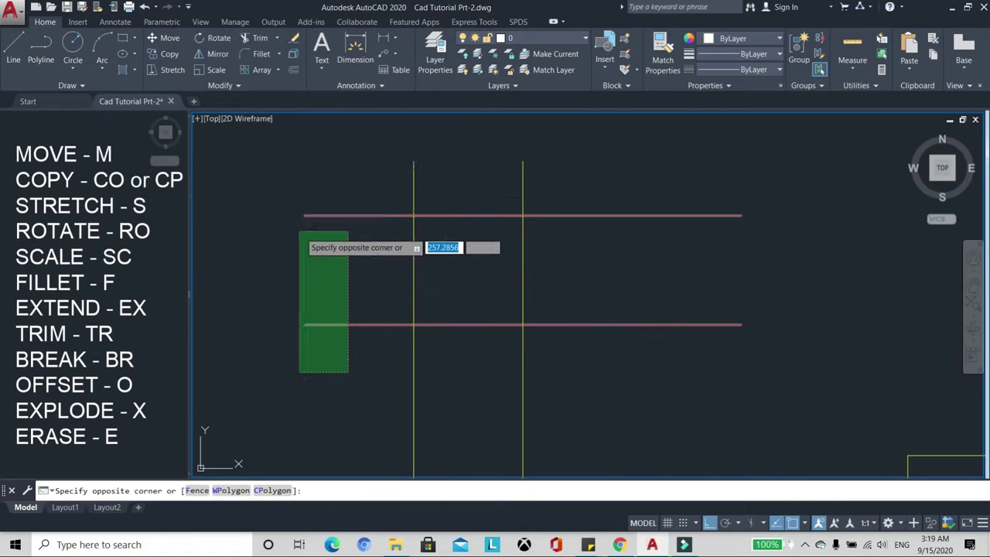
pyautogui.press('Escape')
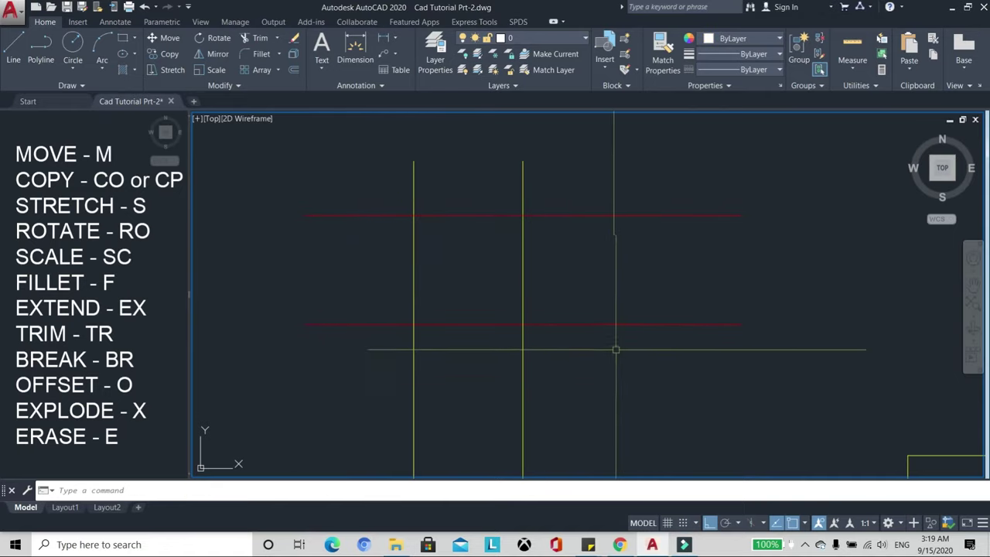
pyautogui.click(677, 362)
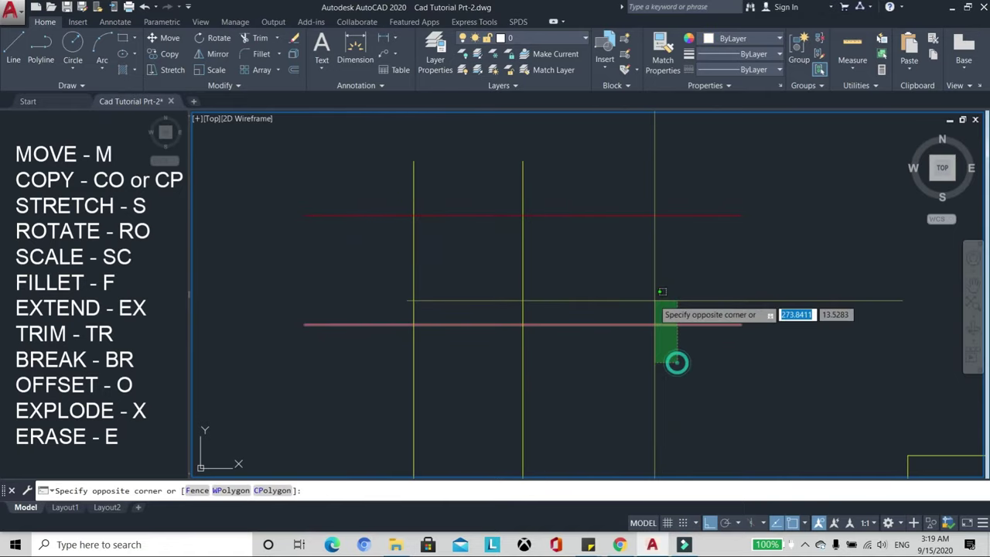
pyautogui.click(610, 181)
pyautogui.press('Escape')
pyautogui.click(513, 362)
pyautogui.press('Escape')
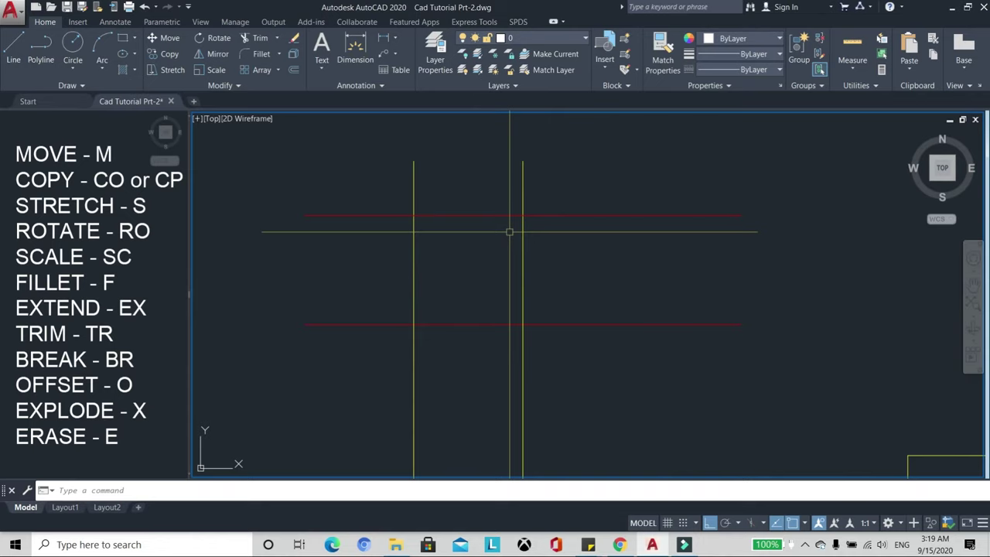
pyautogui.write('TR')
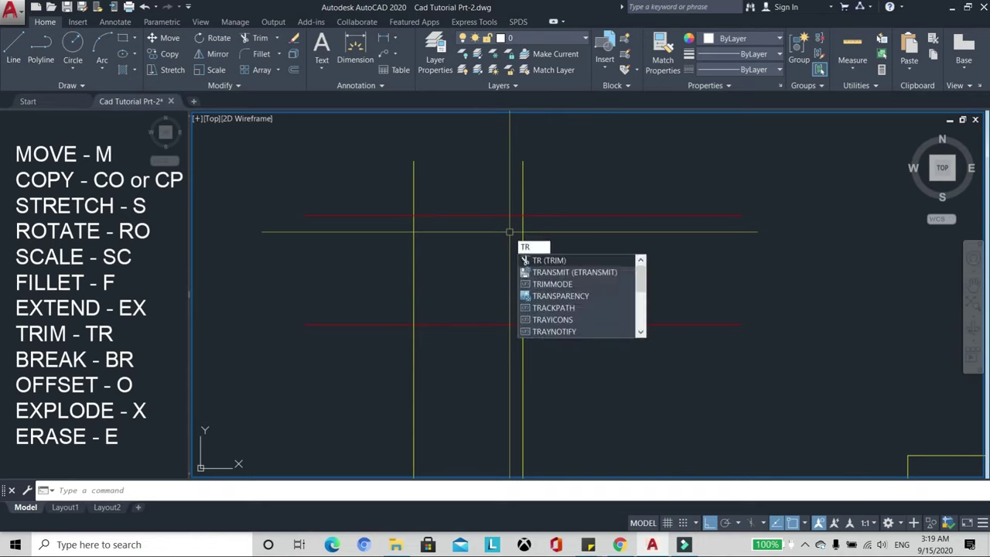
# Start TRIM and window-select all four crossing red and yellow lines as cutting edges.
pyautogui.press('Return')
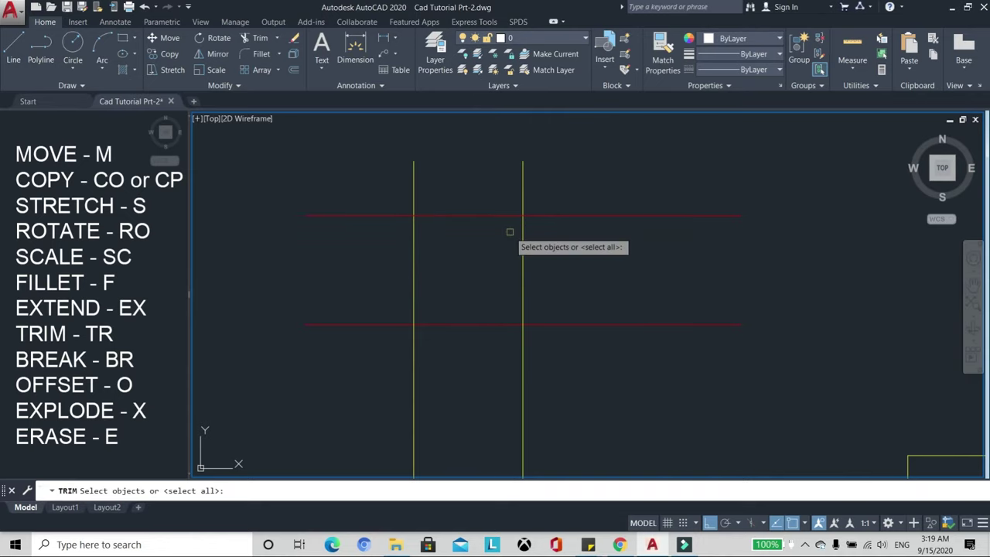
pyautogui.click(658, 379)
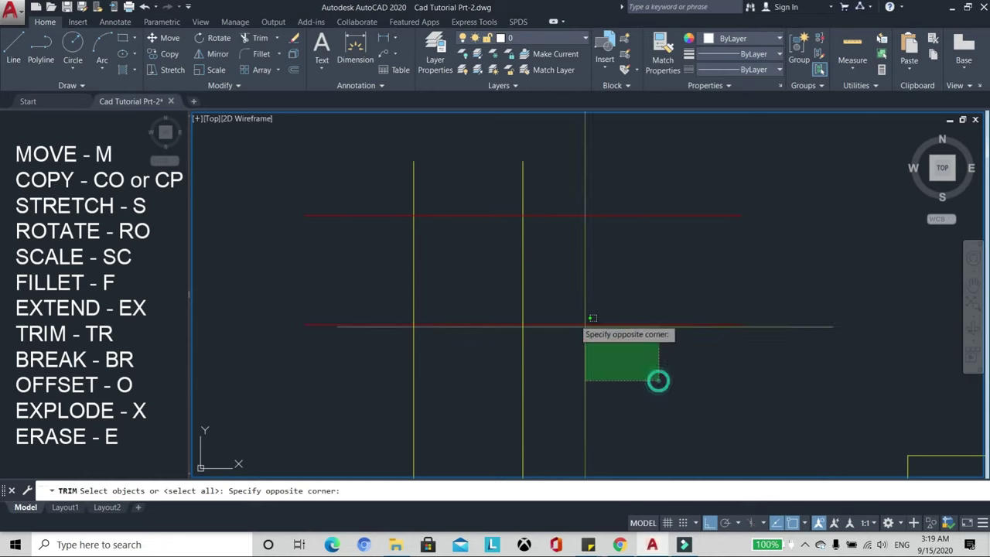
pyautogui.click(322, 146)
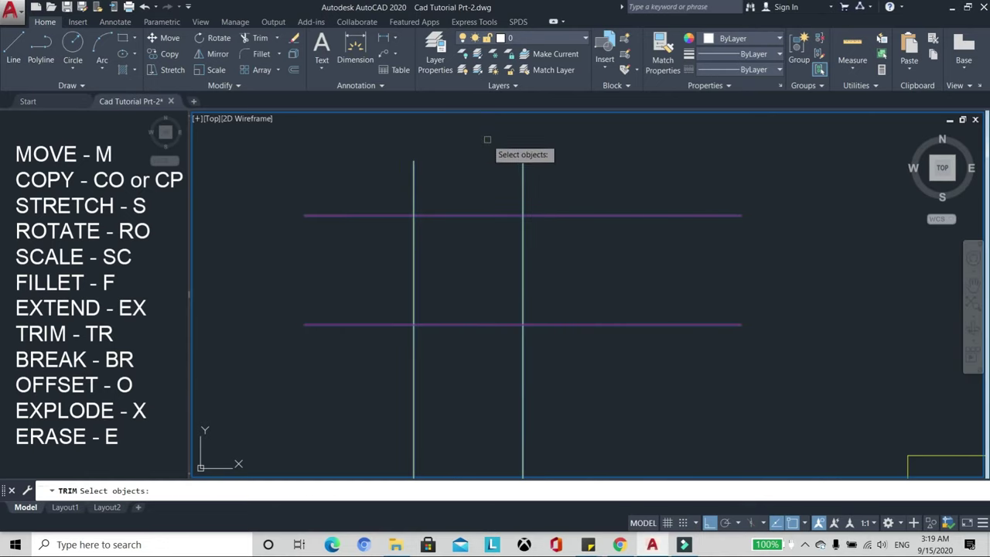
pyautogui.press('Return')
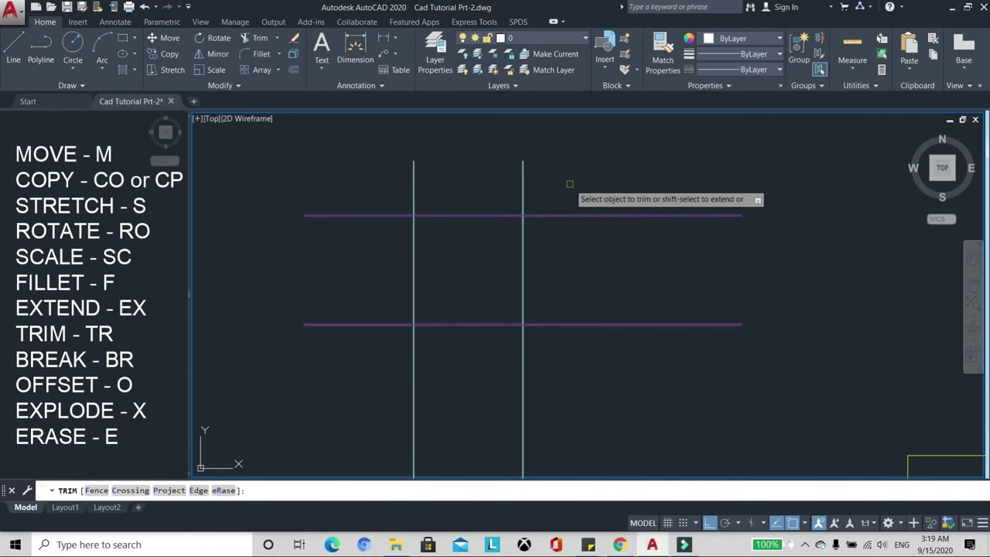
# Trim the verticals above the top red line, the red ends, and the inner vertical segments.
pyautogui.click(545, 185)
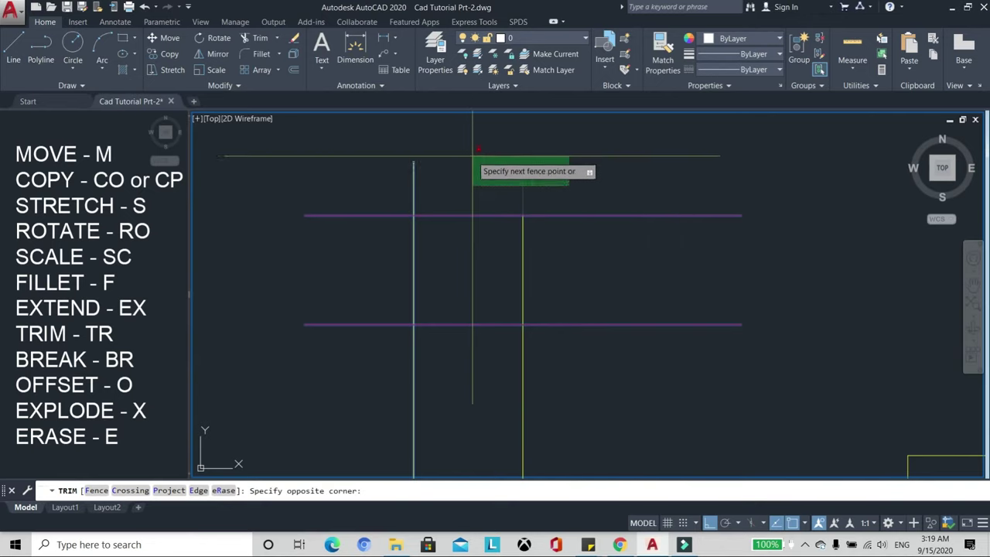
pyautogui.click(364, 147)
pyautogui.click(346, 366)
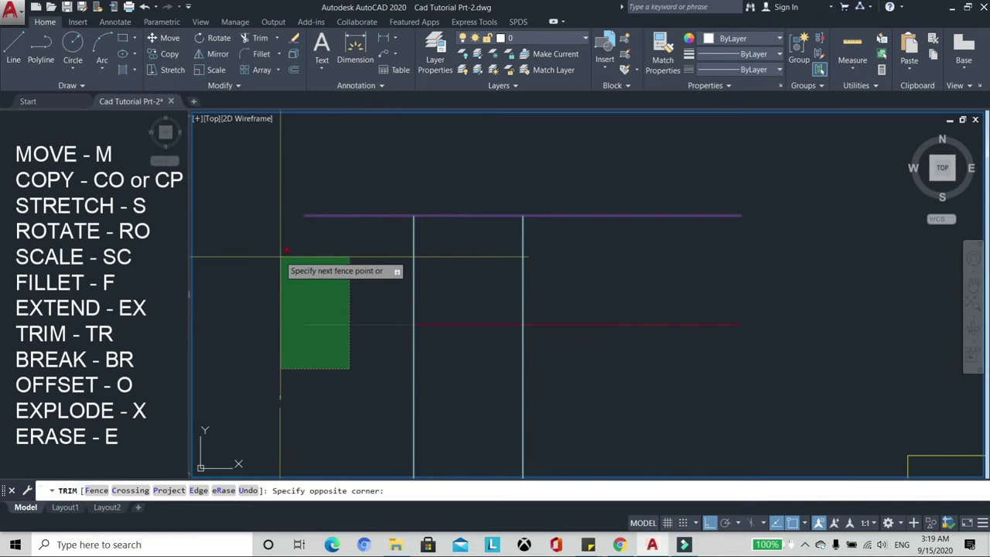
pyautogui.click(233, 186)
pyautogui.moveTo(495, 255); pyautogui.dragTo(433, 223, button='middle')
pyautogui.click(483, 245)
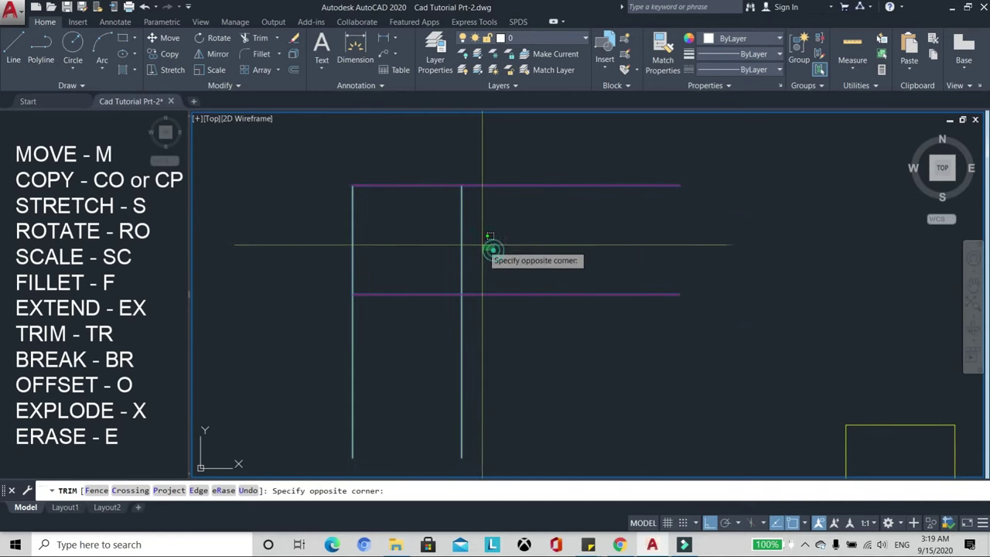
pyautogui.click(409, 215)
pyautogui.click(425, 324)
pyautogui.click(393, 274)
pyautogui.scroll(-3, 389, 247)
pyautogui.press('Escape')
pyautogui.scroll(4, 409, 210)
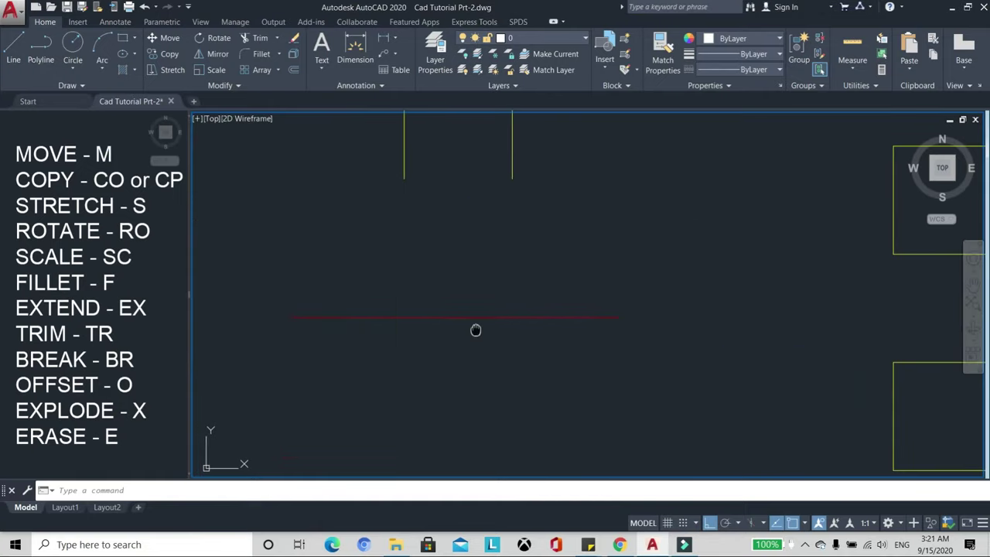
# Break the red horizontal line between two points, leaving two short red end pieces.
pyautogui.moveTo(475, 330); pyautogui.dragTo(462, 311, button='middle')
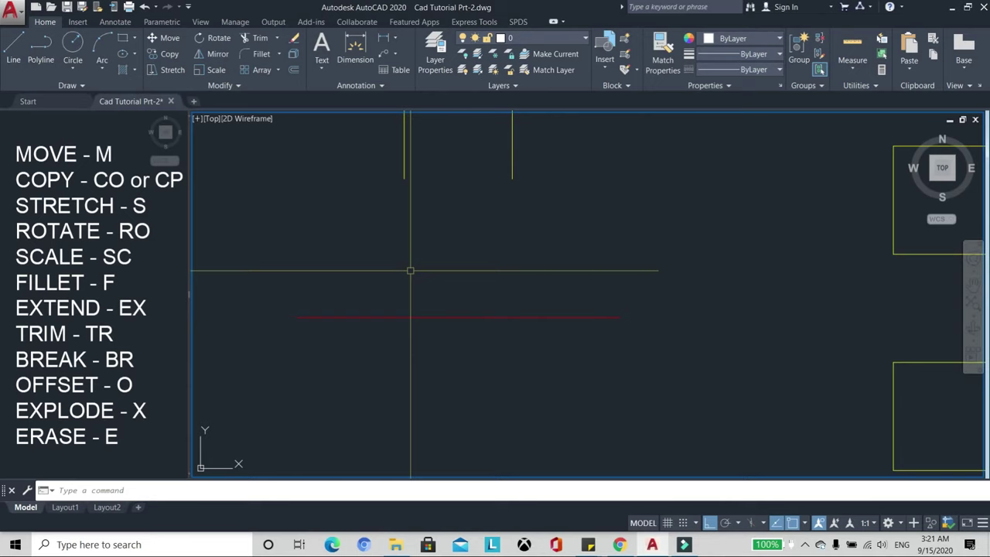
pyautogui.click(336, 317)
pyautogui.press('Escape')
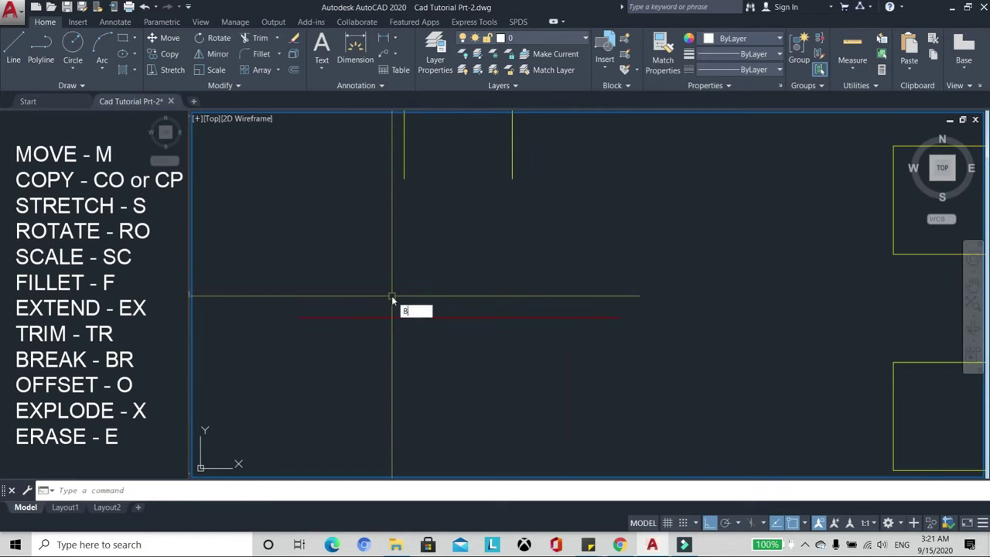
pyautogui.write('R')
pyautogui.press('Return')
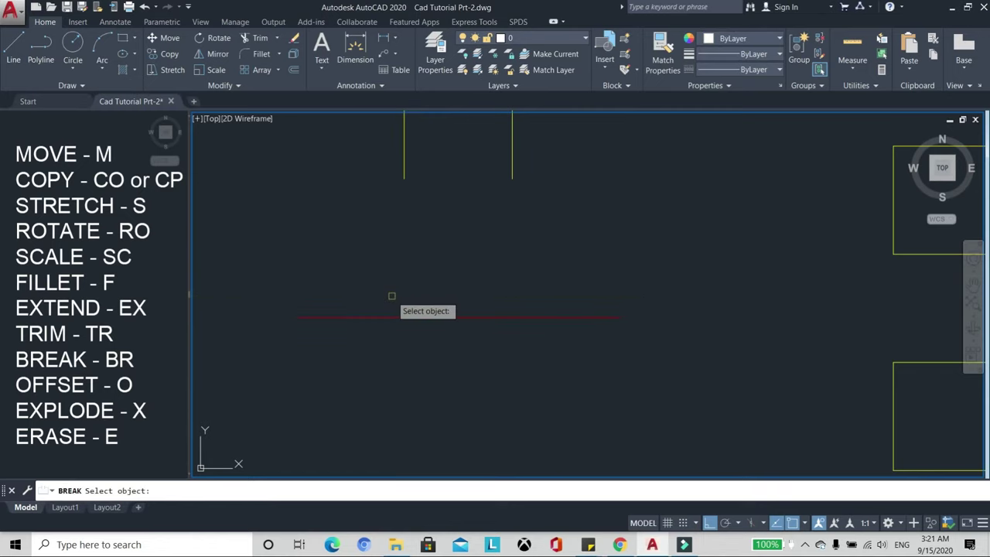
pyautogui.click(333, 317)
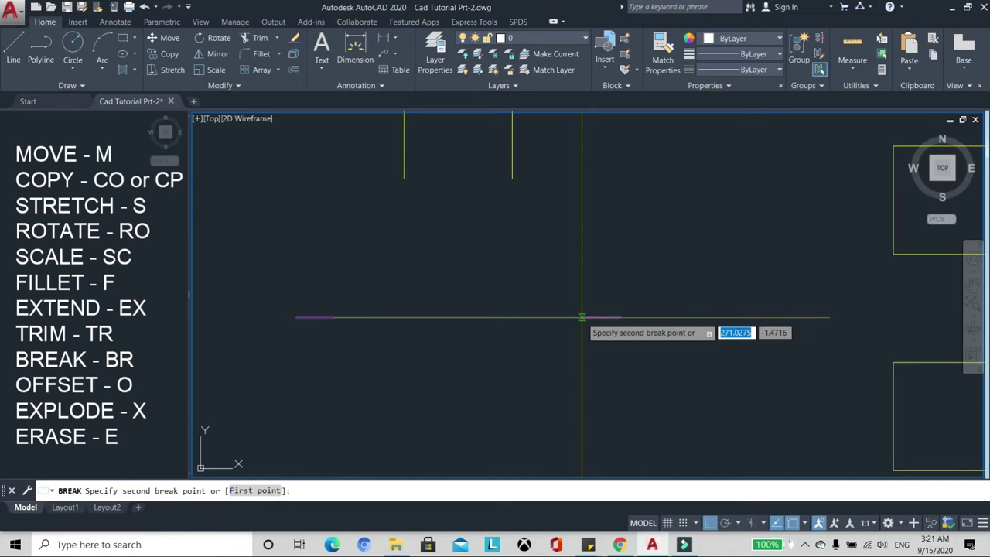
pyautogui.click(581, 317)
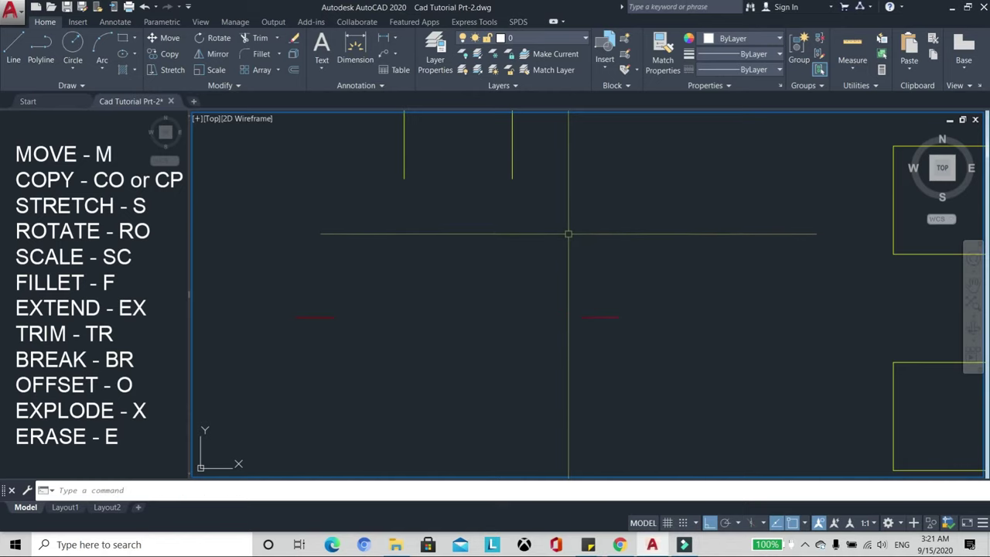
pyautogui.scroll(-2, 528, 283)
pyautogui.scroll(2, 479, 274)
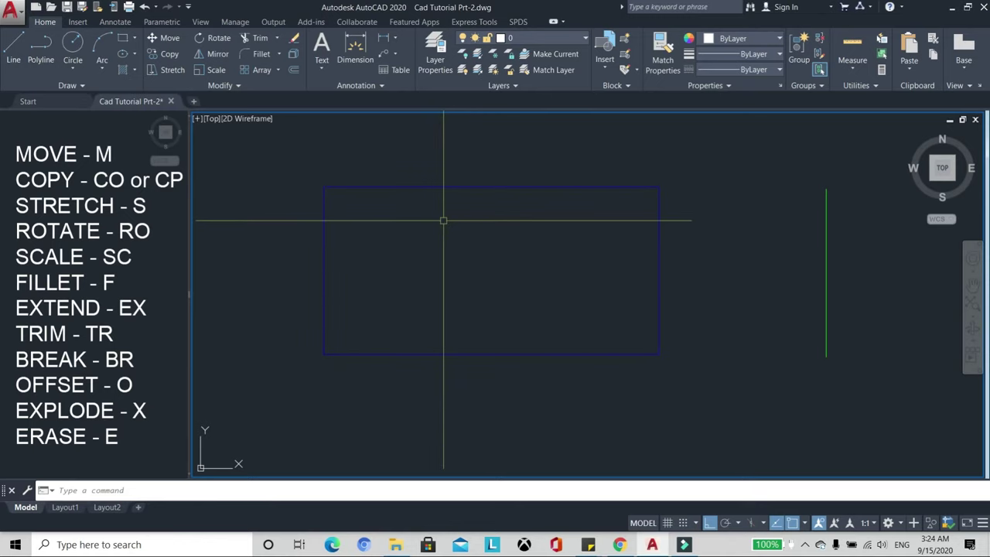
pyautogui.write('o')
pyautogui.press('Return')
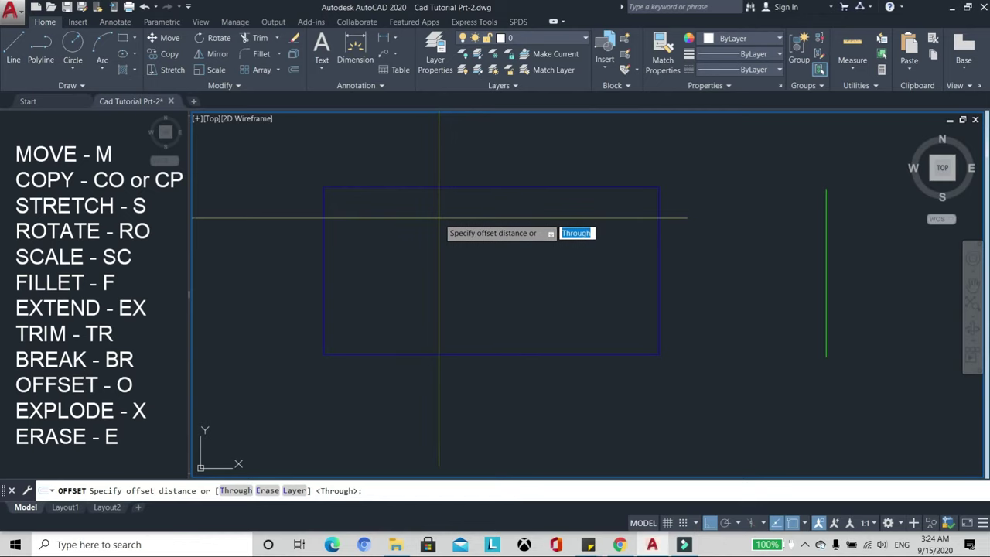
pyautogui.press('Return')
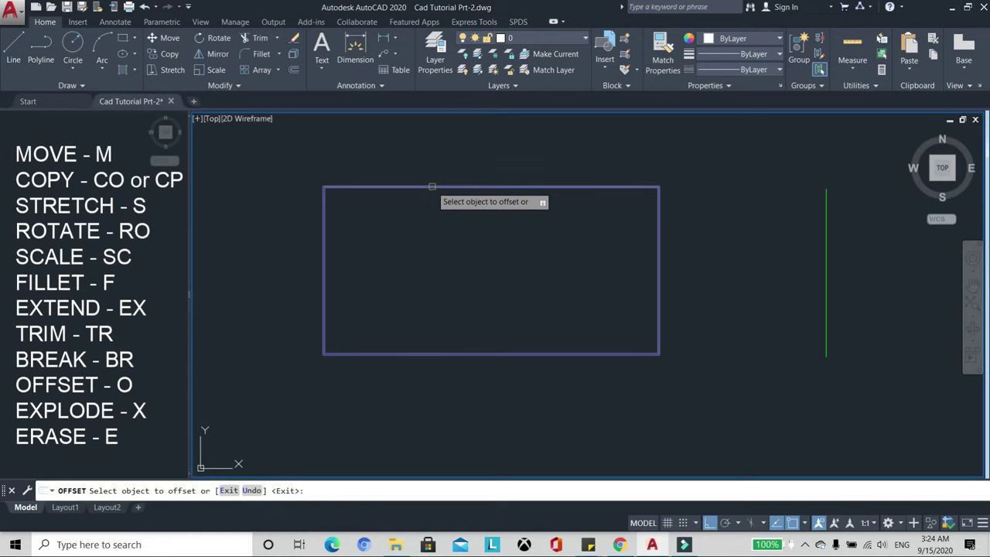
pyautogui.click(431, 186)
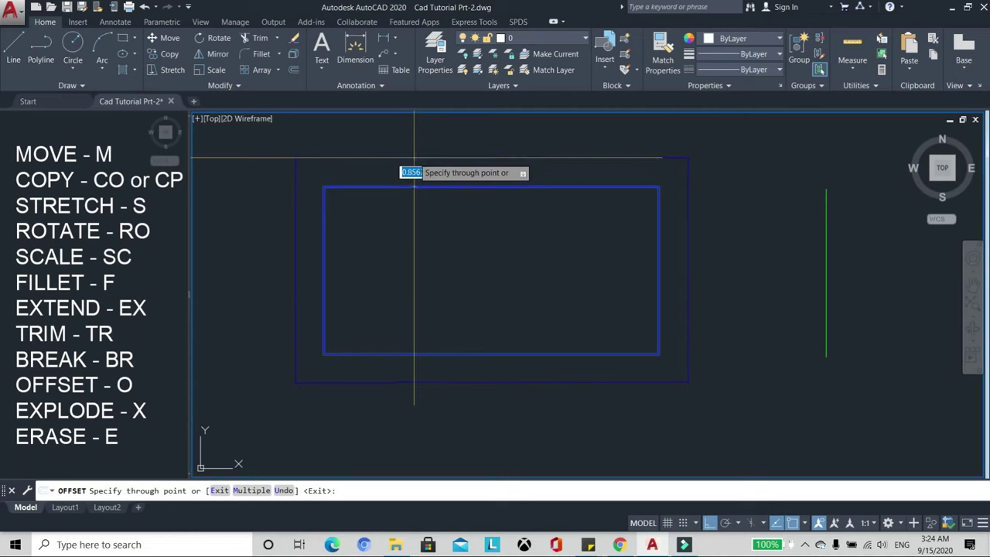
pyautogui.click(414, 153)
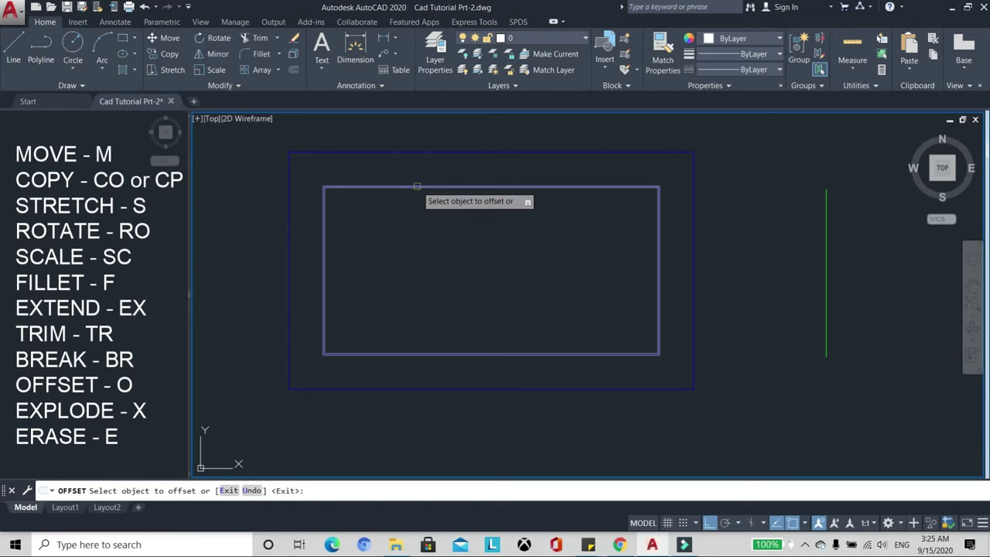
pyautogui.click(417, 187)
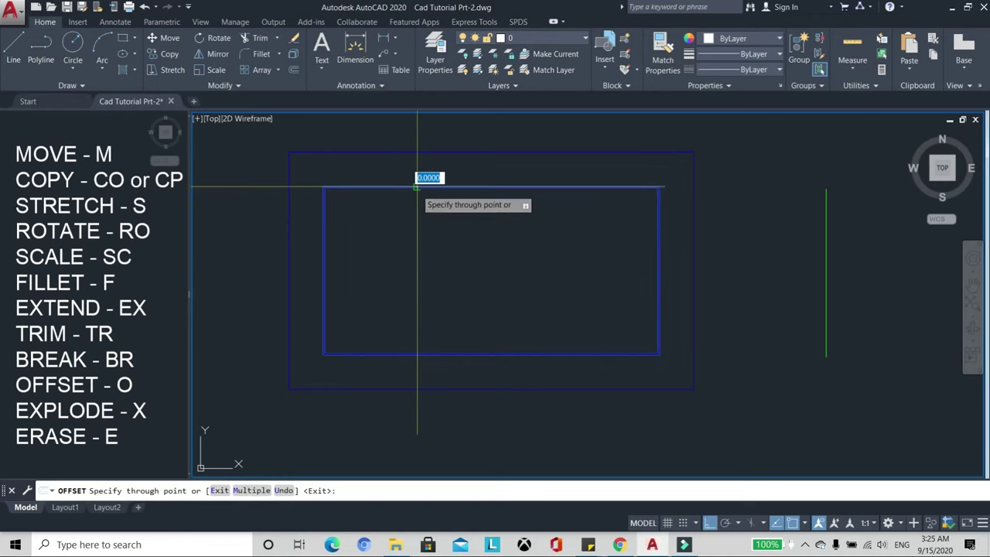
pyautogui.click(418, 220)
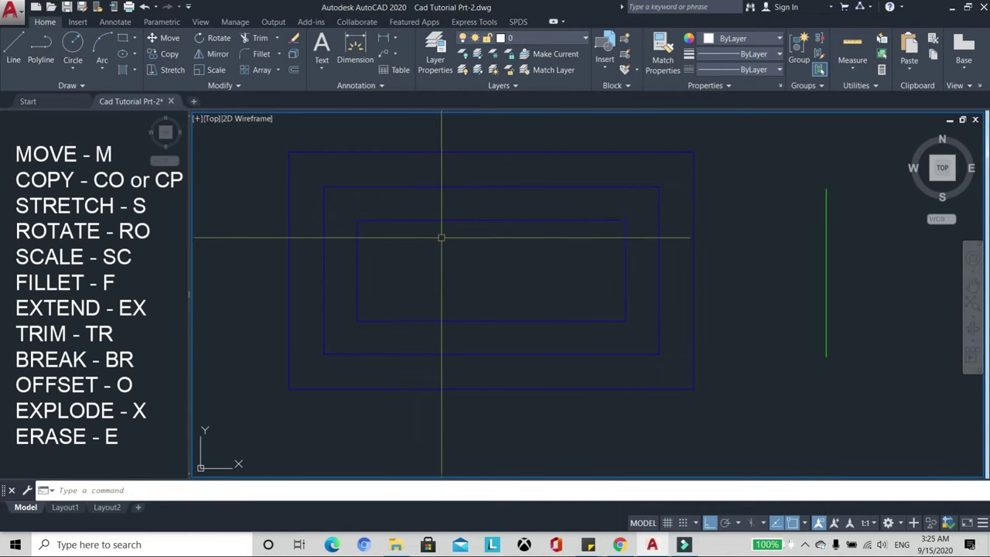
pyautogui.write('e')
pyautogui.press('Return')
pyautogui.press('Return')
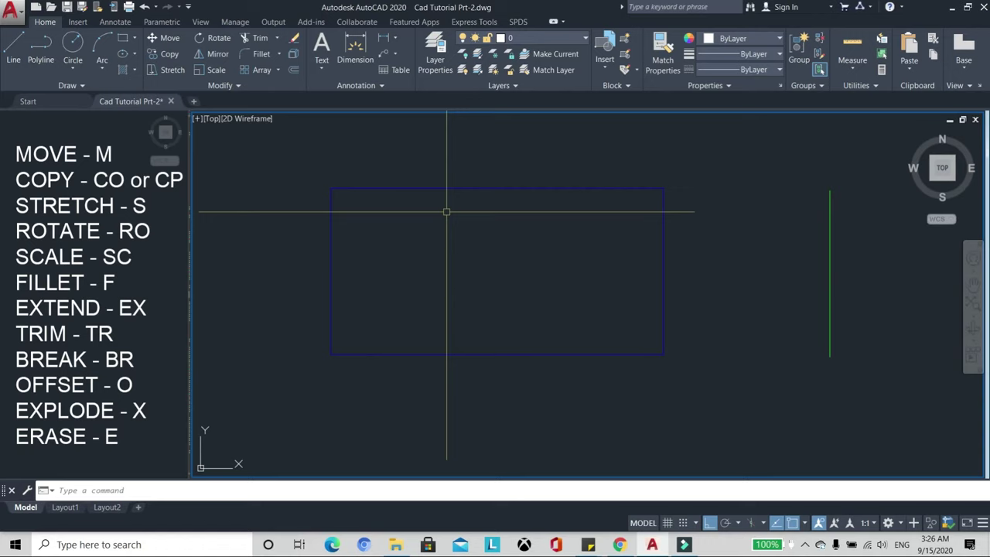
# Offset the blue rectangle by 1 outward and inward, giving three concentric rectangles.
pyautogui.press('Return')
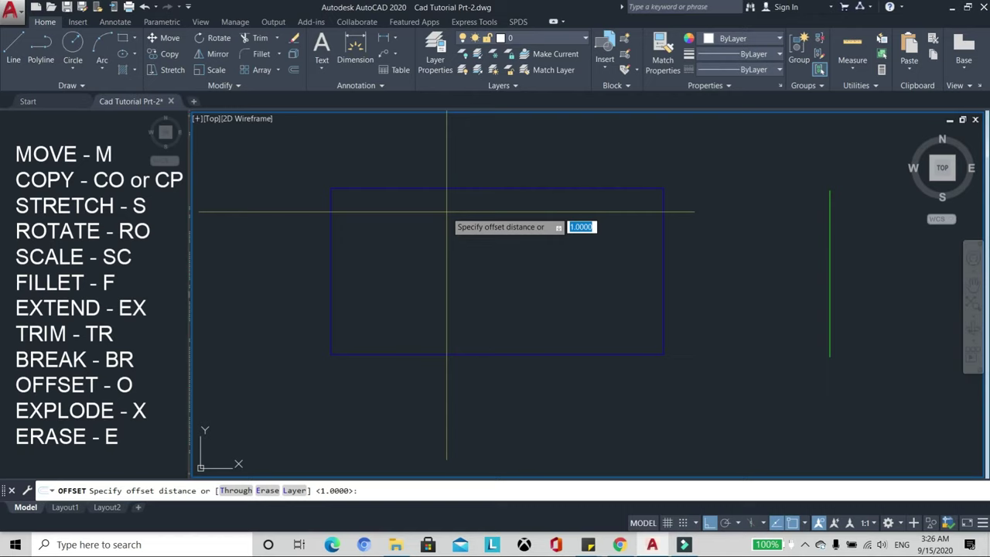
pyautogui.write('1')
pyautogui.press('Return')
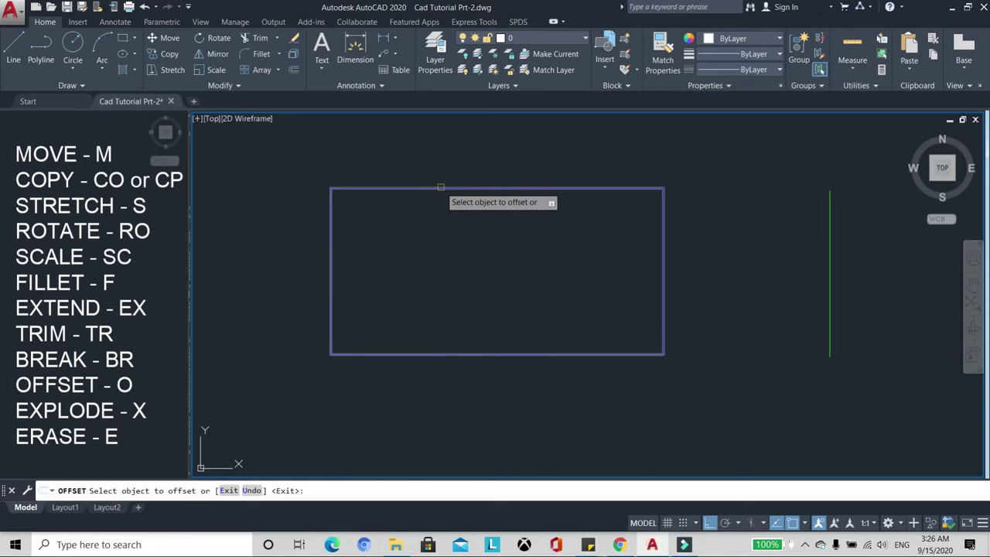
pyautogui.click(440, 186)
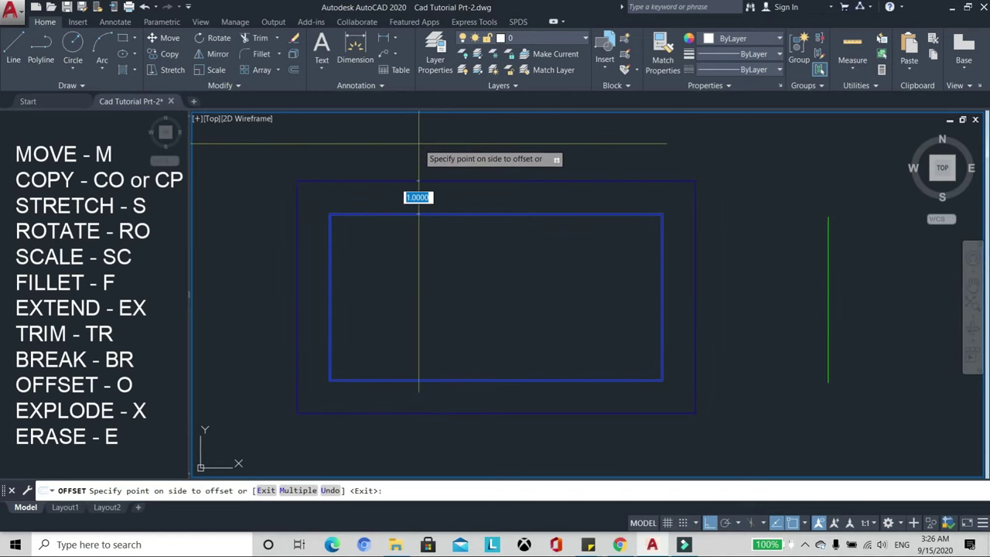
pyautogui.click(418, 143)
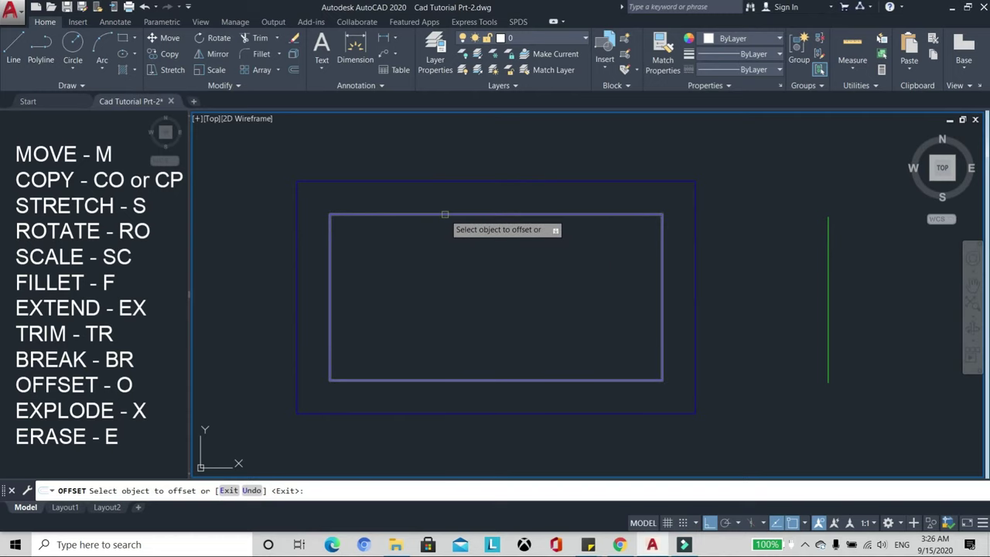
pyautogui.click(445, 215)
pyautogui.click(426, 275)
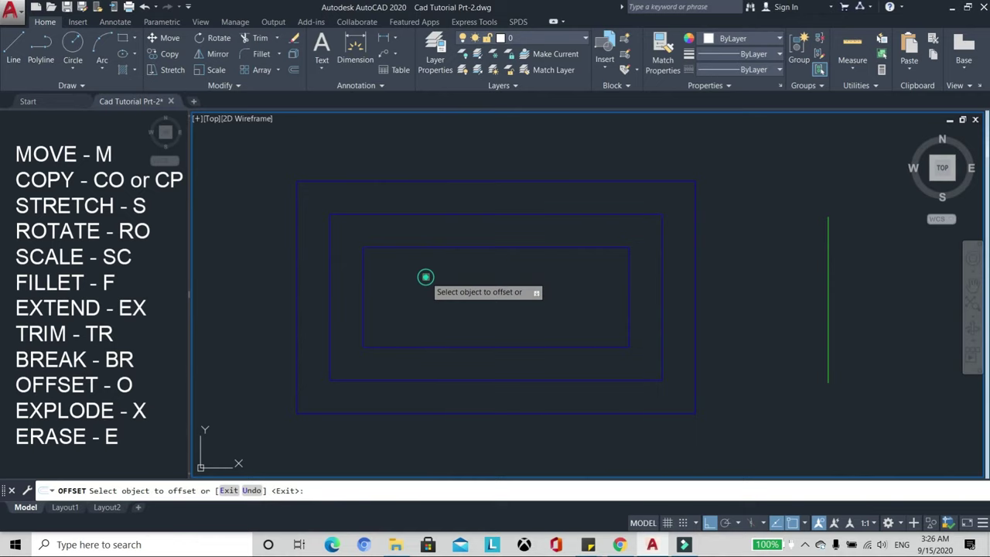
pyautogui.press('Escape')
pyautogui.moveTo(451, 245); pyautogui.dragTo(456, 218, button='middle')
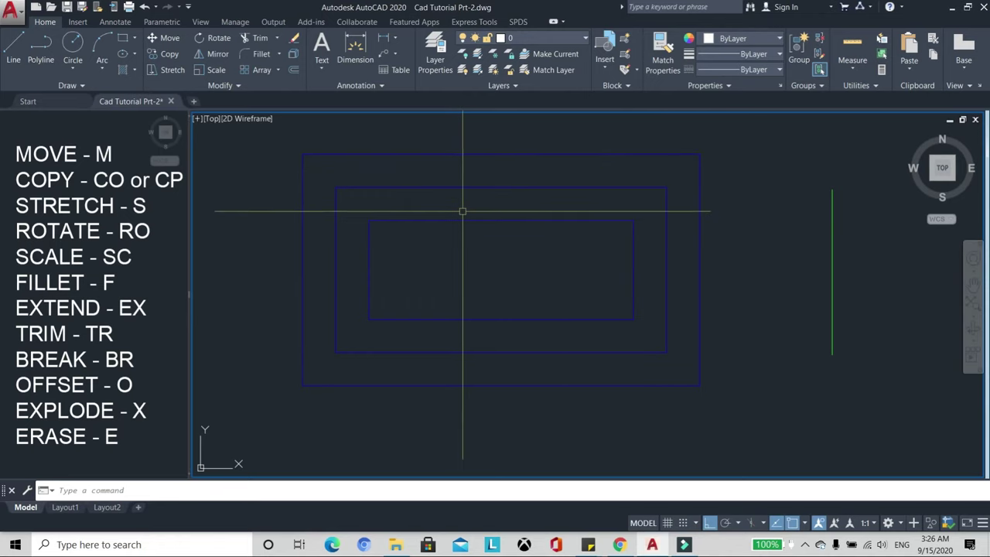
pyautogui.moveTo(462, 212); pyautogui.dragTo(458, 224, button='middle')
pyautogui.moveTo(508, 169); pyautogui.dragTo(523, 193, button='middle')
# Offset the green vertical line by 1 to the right and to the left.
pyautogui.scroll(-1, 517, 218)
pyautogui.scroll(2, 529, 226)
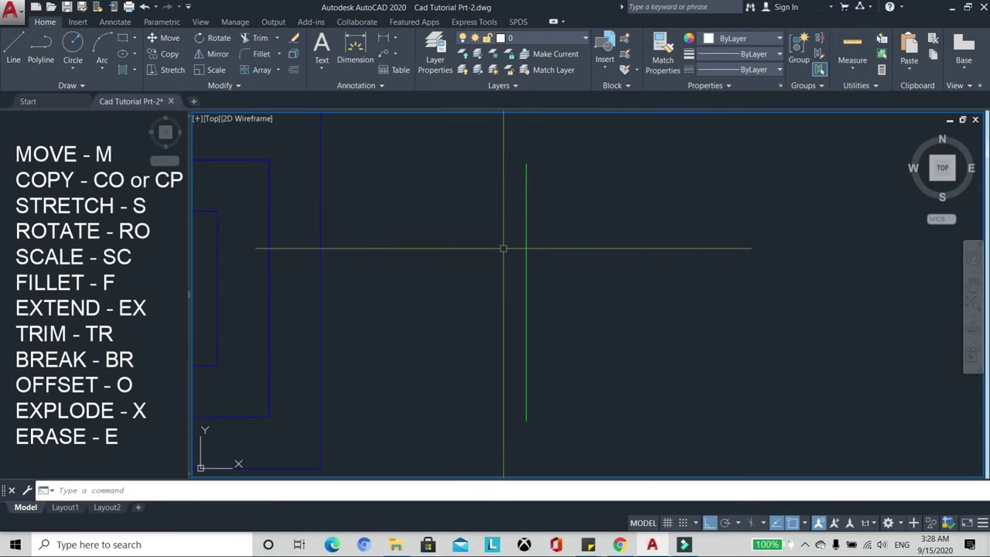
pyautogui.write('o')
pyautogui.press('Return')
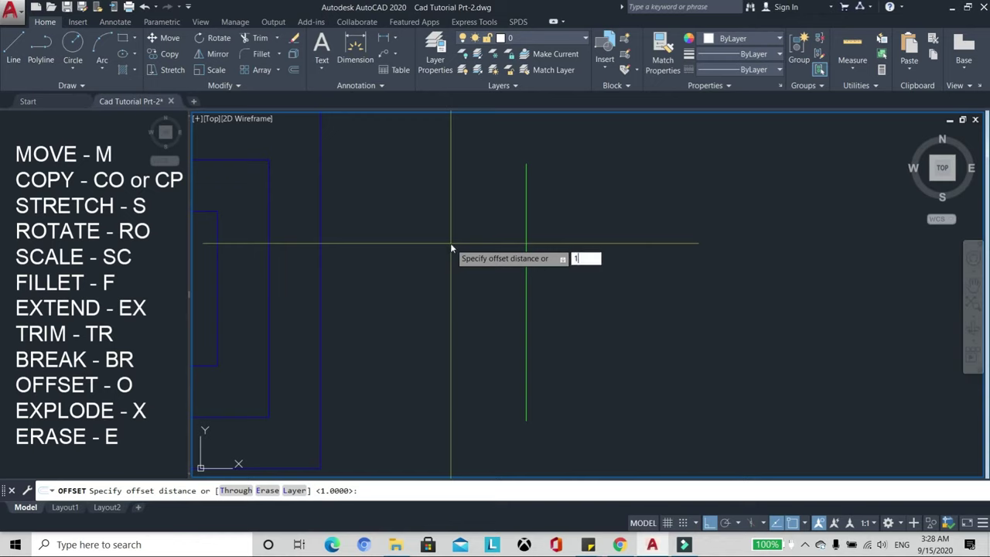
pyautogui.press('Return')
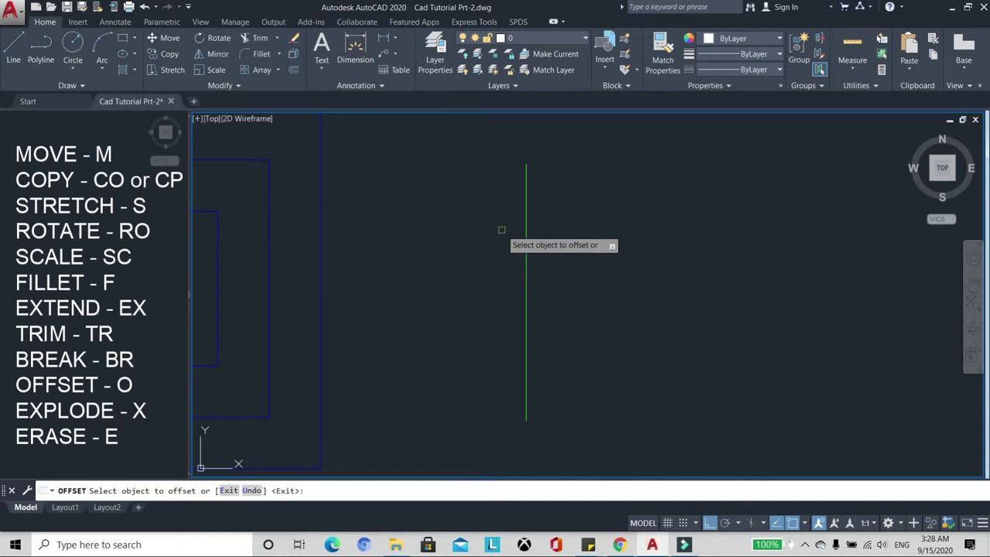
pyautogui.click(526, 230)
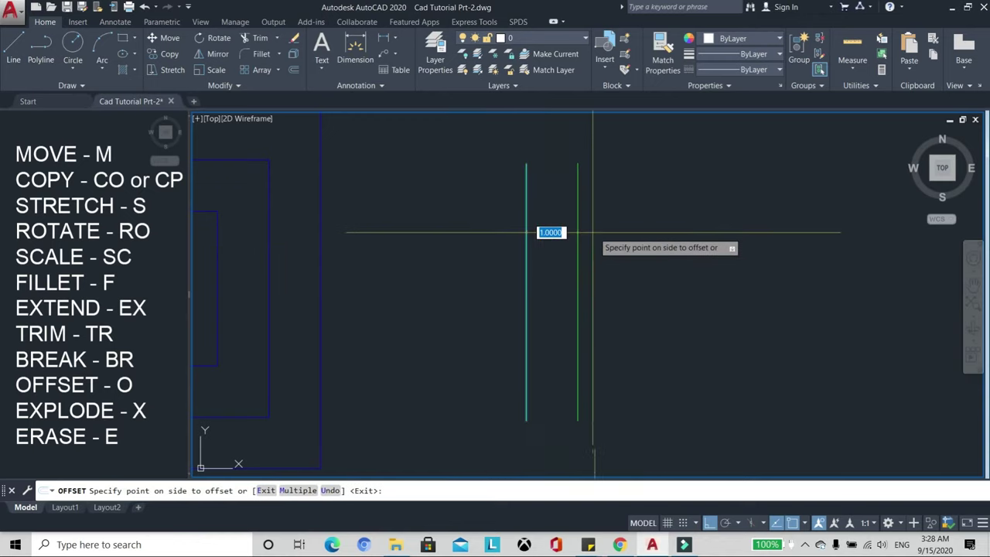
pyautogui.click(626, 228)
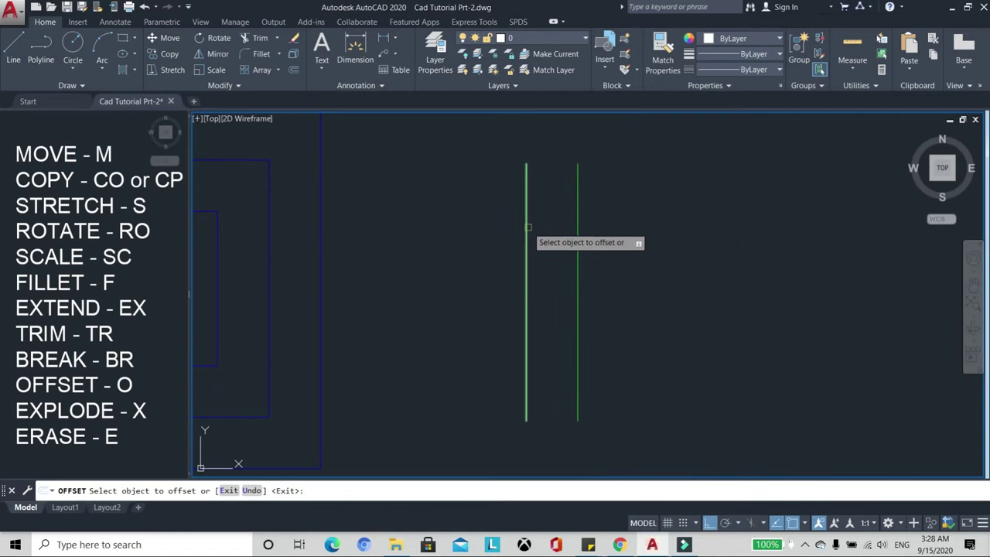
pyautogui.click(525, 226)
pyautogui.click(425, 234)
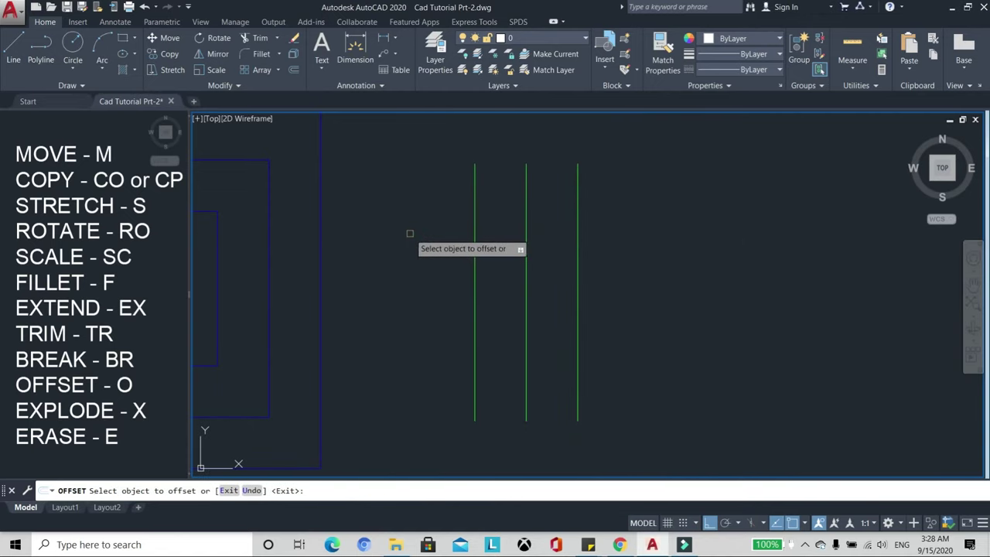
pyautogui.press('Escape')
pyautogui.scroll(-2, 495, 223)
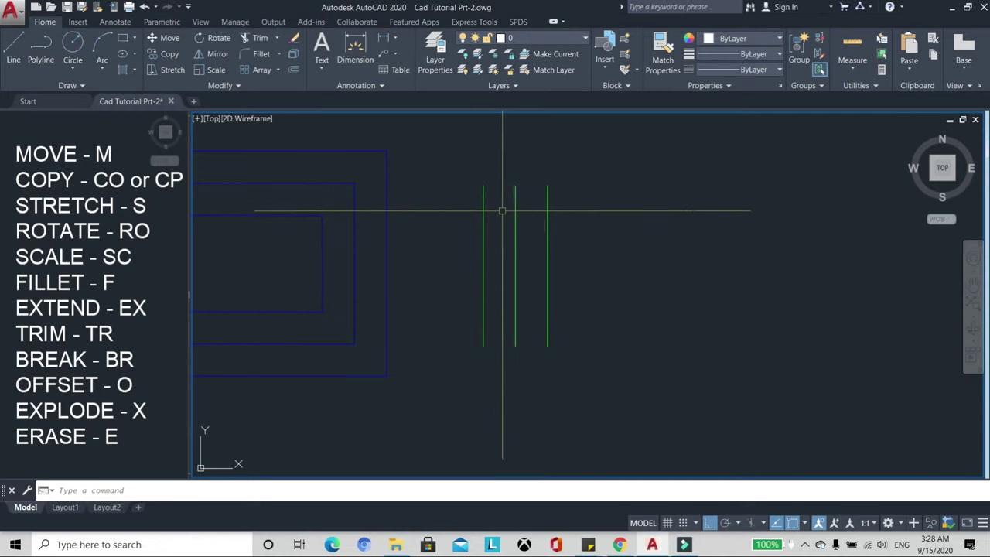
# Try a DLI linear dimension between the green lines, cancelling without placing it.
pyautogui.write('DLI')
pyautogui.press('Return')
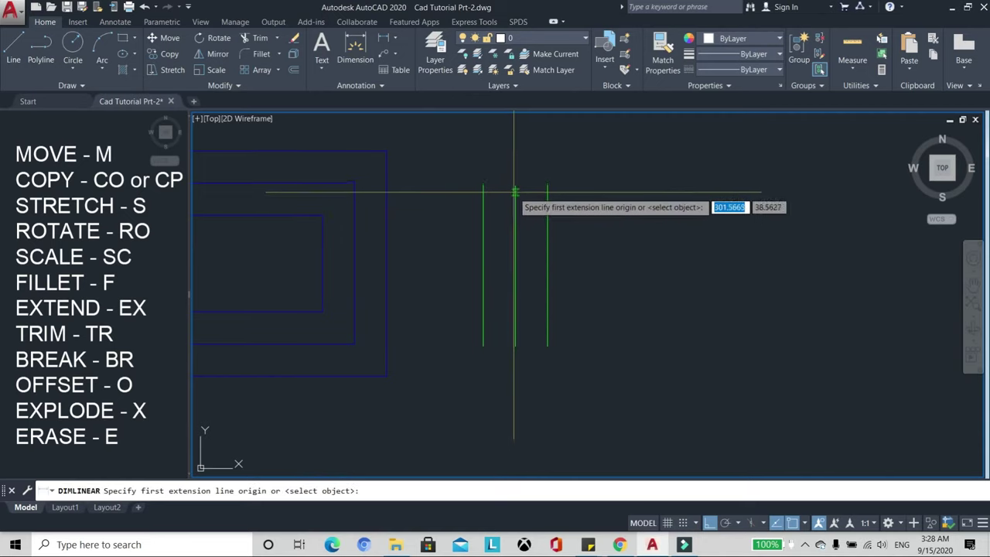
pyautogui.click(515, 185)
pyautogui.click(483, 185)
pyautogui.scroll(-2, 482, 185)
pyautogui.press('Escape')
pyautogui.press('Return')
pyautogui.click(504, 196)
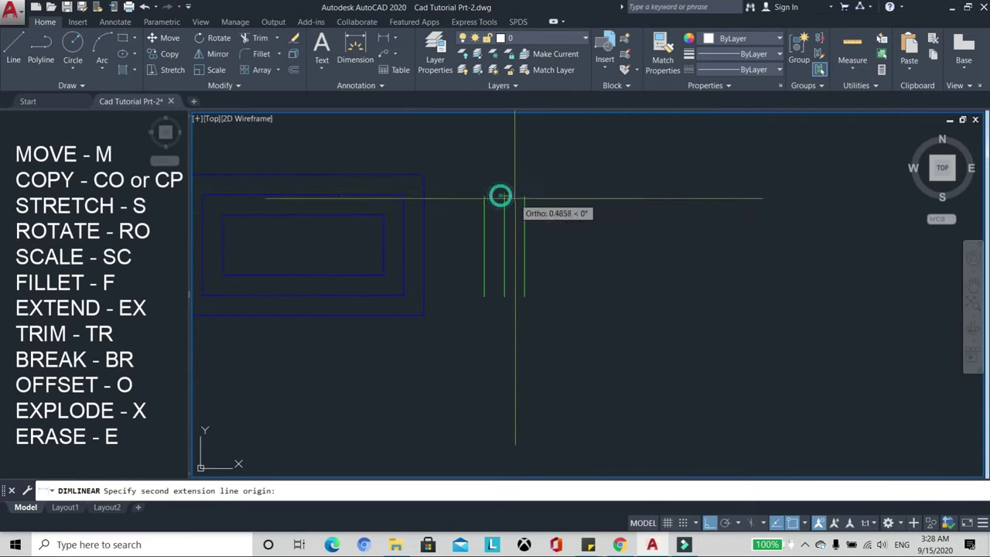
pyautogui.click(525, 197)
pyautogui.press('Escape')
pyautogui.scroll(2, 518, 170)
pyautogui.scroll(-3, 599, 239)
pyautogui.scroll(4, 480, 227)
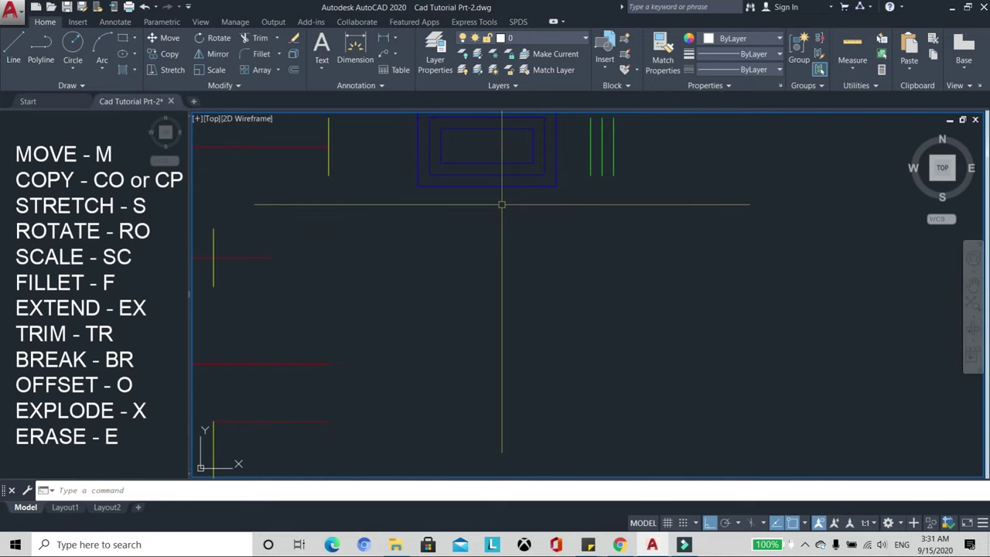
# Copy the inner blue rectangle to a spot below the nested rectangles.
pyautogui.scroll(-2, 501, 205)
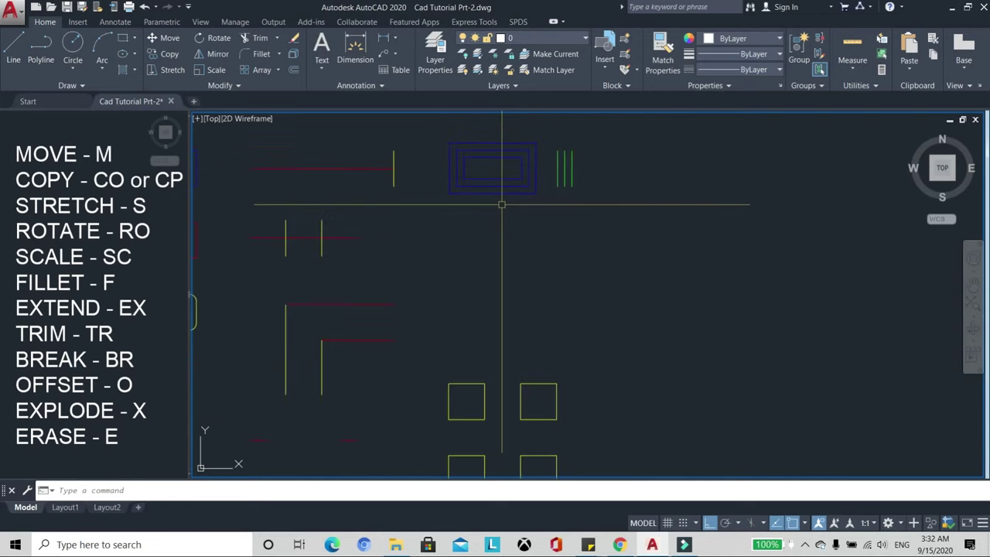
pyautogui.write('c')
pyautogui.press('Return')
pyautogui.click(464, 180)
pyautogui.press('Return')
pyautogui.click(641, 166)
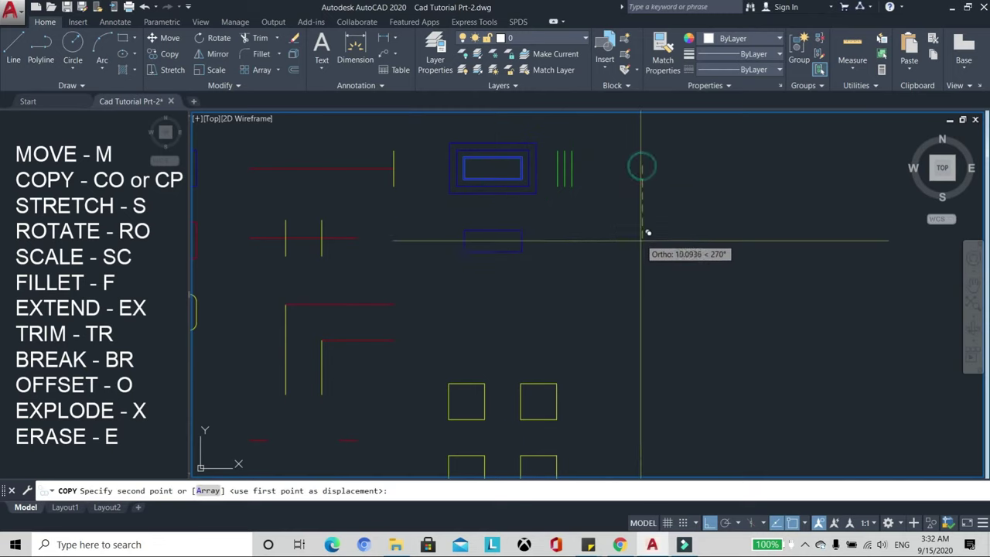
pyautogui.click(642, 279)
pyautogui.press('Escape')
# Zoom around and select the copied blue rectangle to check it.
pyautogui.scroll(2, 505, 289)
pyautogui.scroll(2, 482, 260)
pyautogui.scroll(2, 426, 249)
pyautogui.scroll(-1, 471, 246)
pyautogui.scroll(-2, 473, 254)
pyautogui.scroll(-2, 464, 236)
pyautogui.scroll(2, 463, 233)
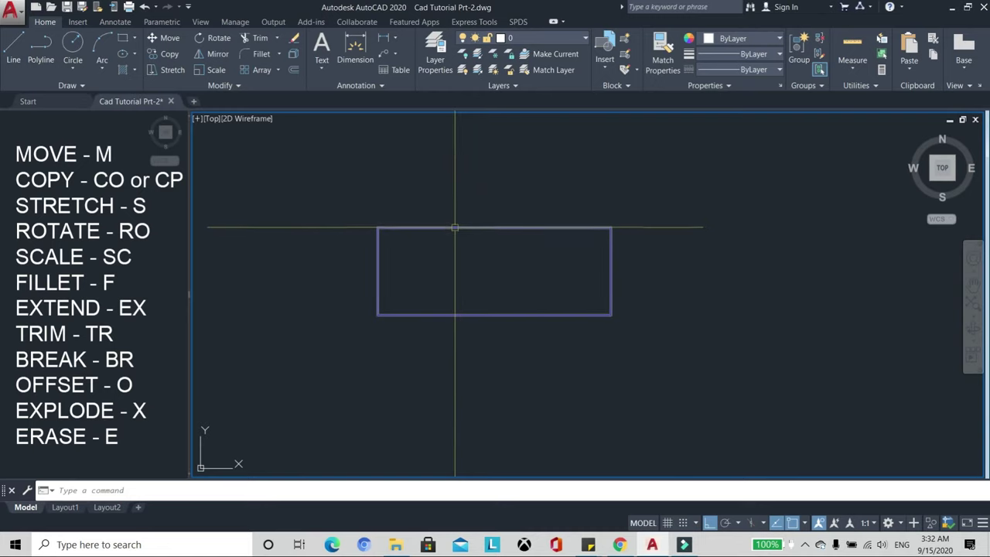
pyautogui.click(435, 229)
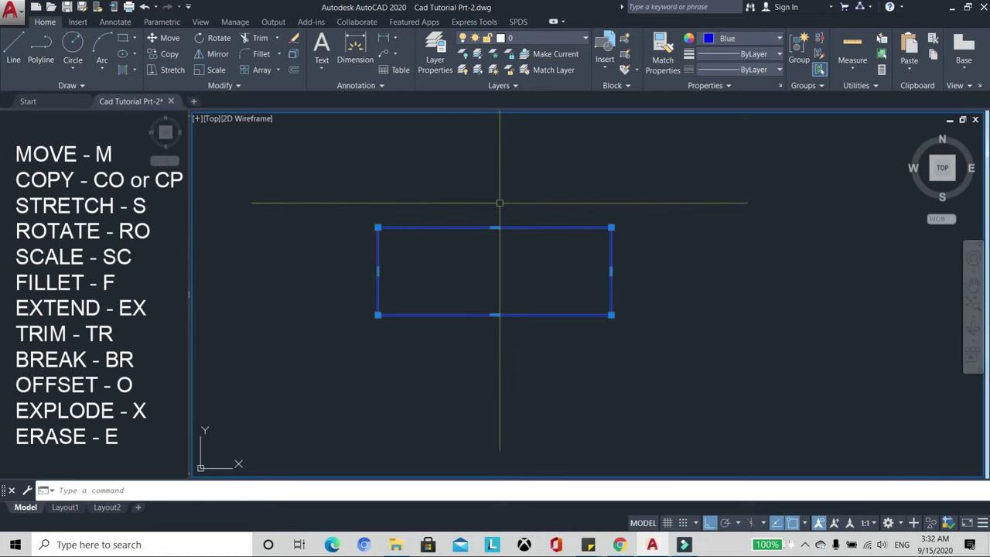
pyautogui.press('Escape')
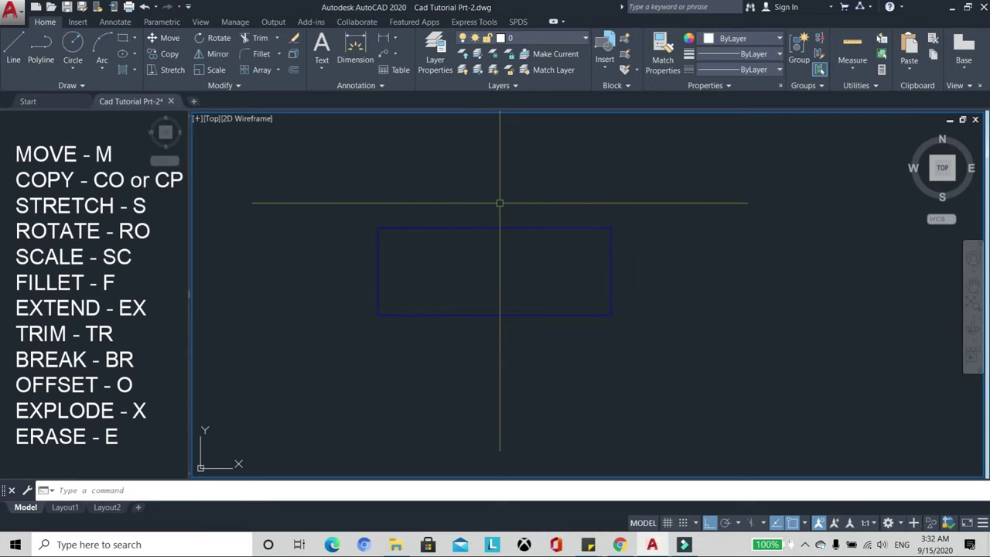
pyautogui.write('MO')
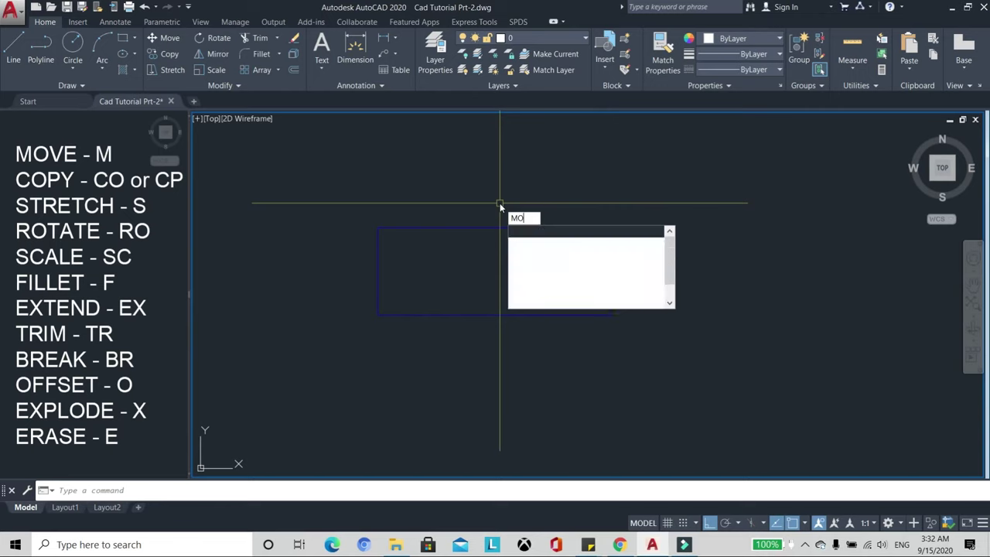
pyautogui.press('Return')
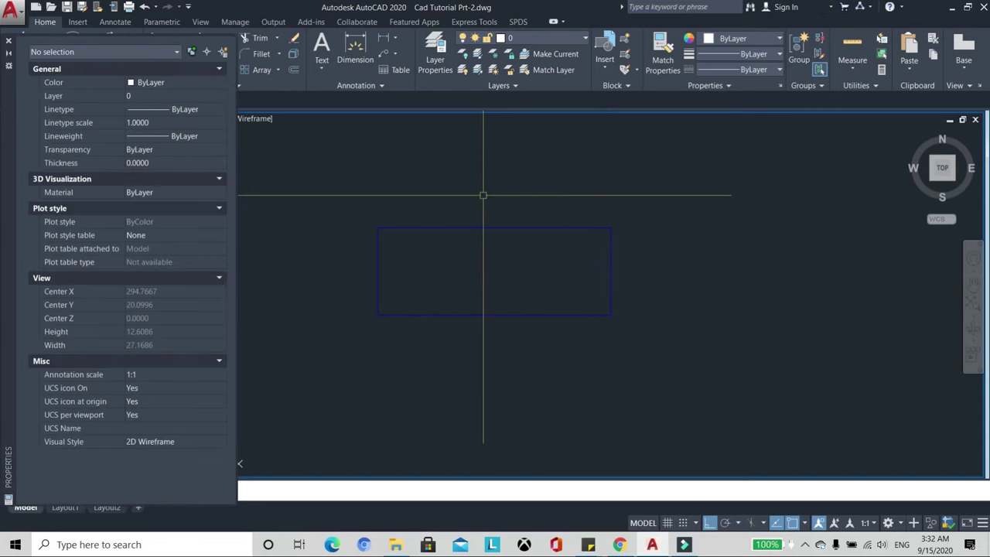
pyautogui.click(455, 228)
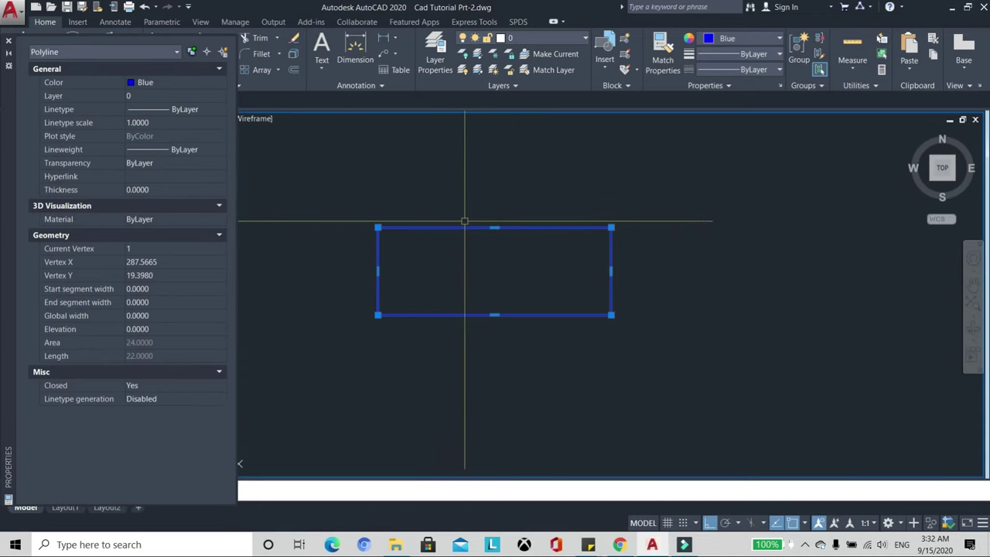
pyautogui.hotkey('ctrl', '1')
pyautogui.press('Escape')
pyautogui.write('X')
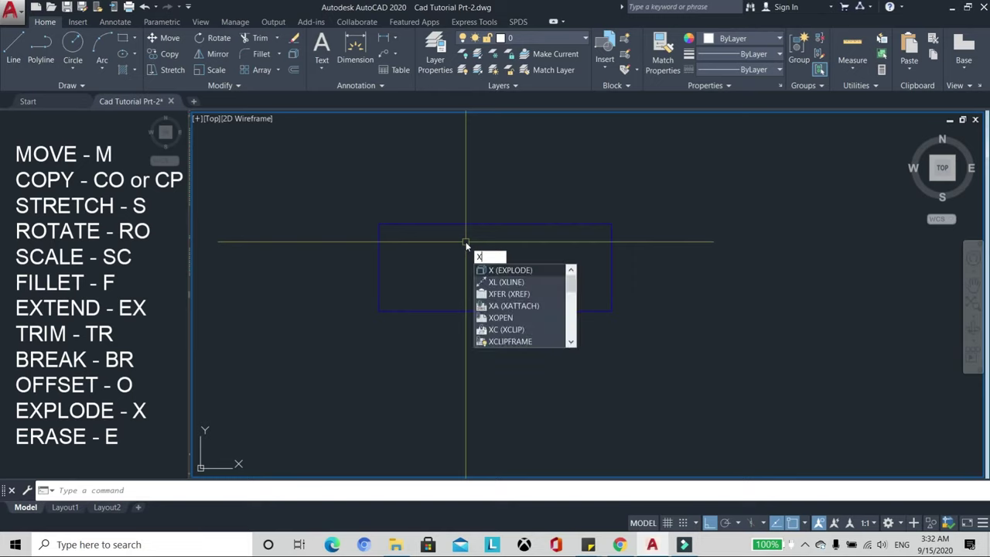
# Explode the blue rectangle with X.
pyautogui.press('Return')
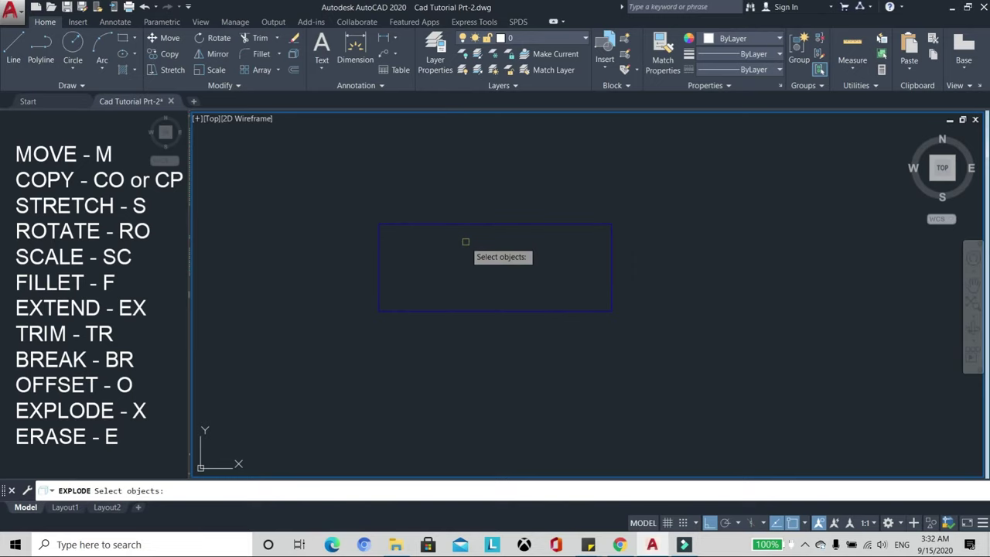
pyautogui.click(430, 224)
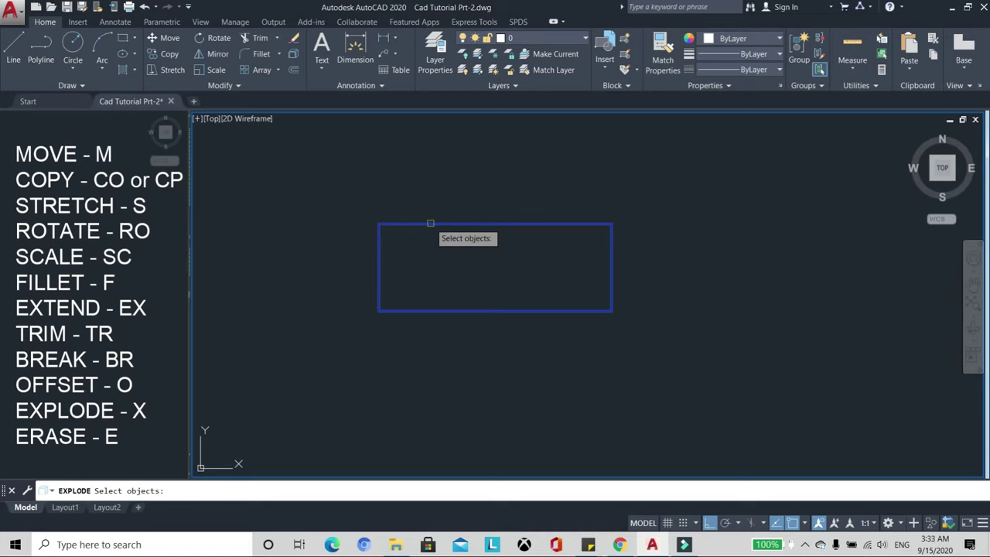
pyautogui.press('Return')
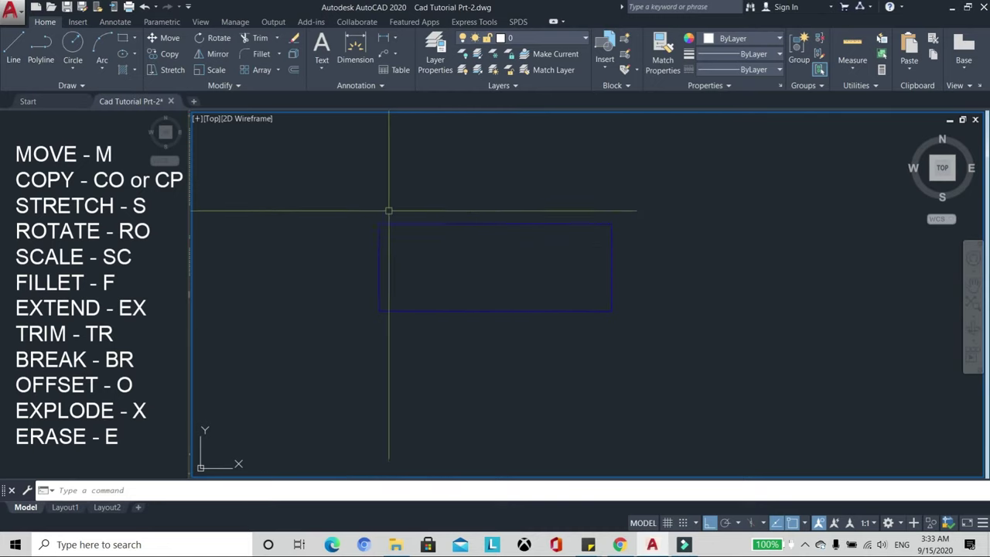
# Select the top, left, bottom and right edges one by one to confirm they're separate.
pyautogui.click(448, 223)
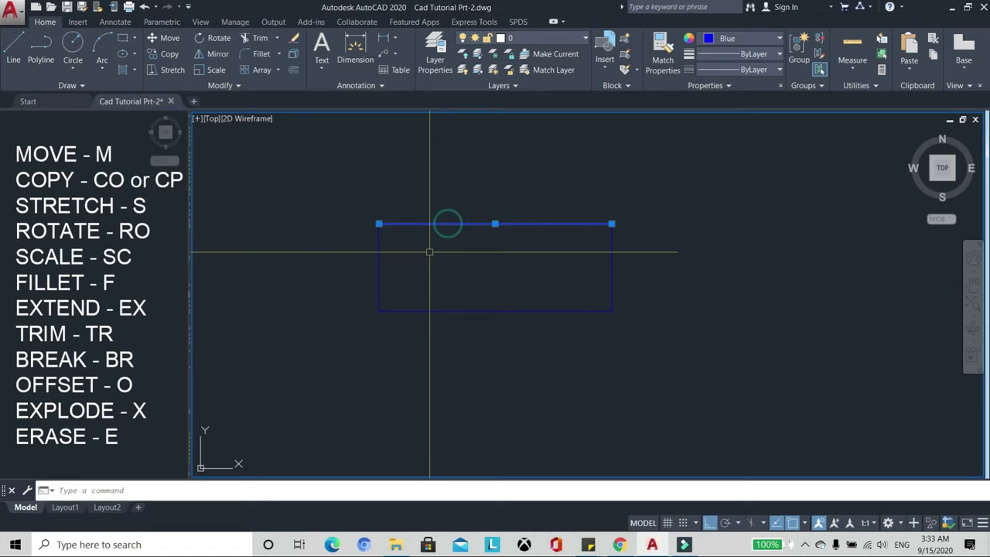
pyautogui.press('Escape')
pyautogui.click(378, 277)
pyautogui.press('Escape')
pyautogui.click(495, 311)
pyautogui.press('Escape')
pyautogui.click(610, 272)
pyautogui.press('Escape')
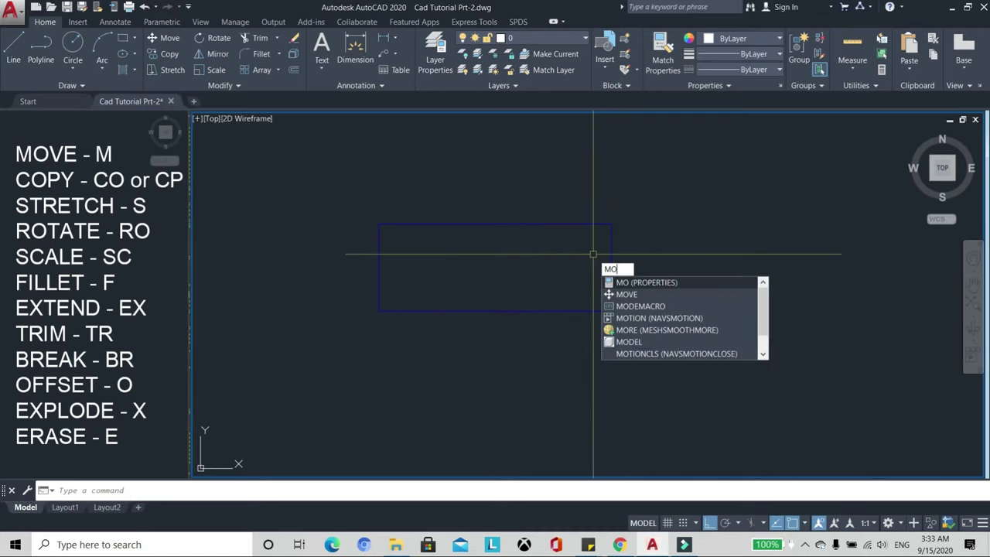
# Inspect each exploded edge in Properties, confirming Lines: bottom 8 units, side 3 units.
pyautogui.press('Return')
pyautogui.click(464, 225)
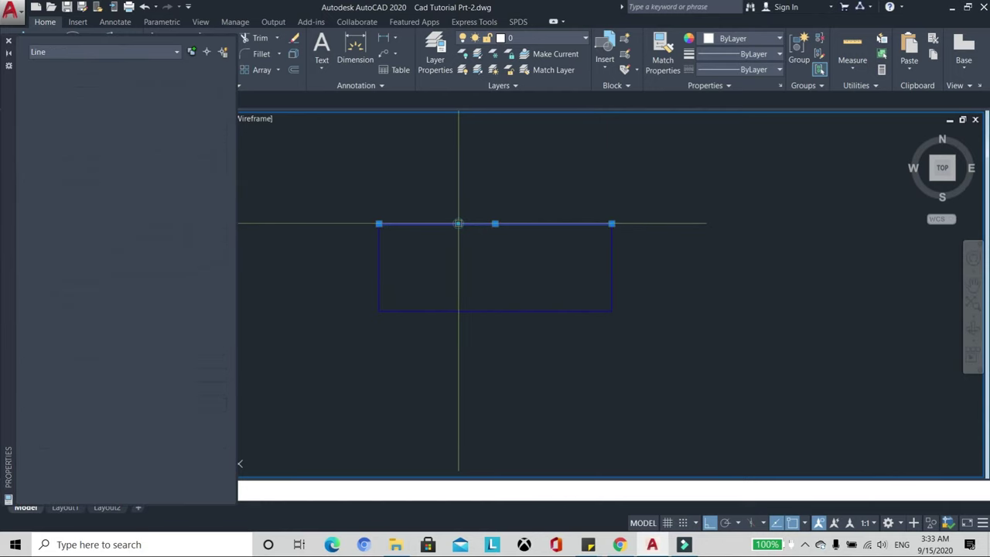
pyautogui.press('Escape')
pyautogui.click(378, 258)
pyautogui.press('Escape')
pyautogui.click(611, 256)
pyautogui.press('Escape')
pyautogui.click(530, 311)
pyautogui.press('Escape')
# Close Properties and zoom and pan to centre the four yellow squares.
pyautogui.hotkey('ctrl', '1')
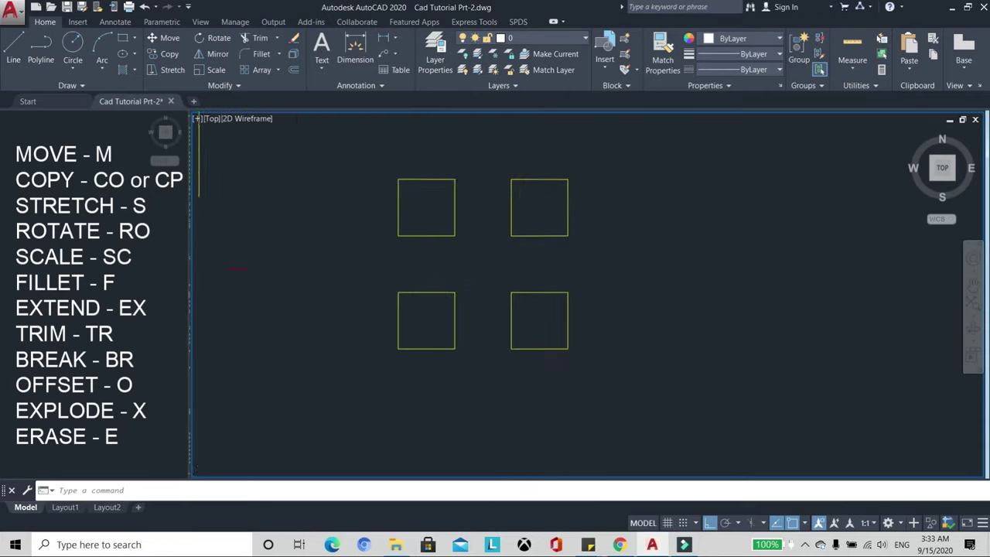
pyautogui.scroll(2, 475, 254)
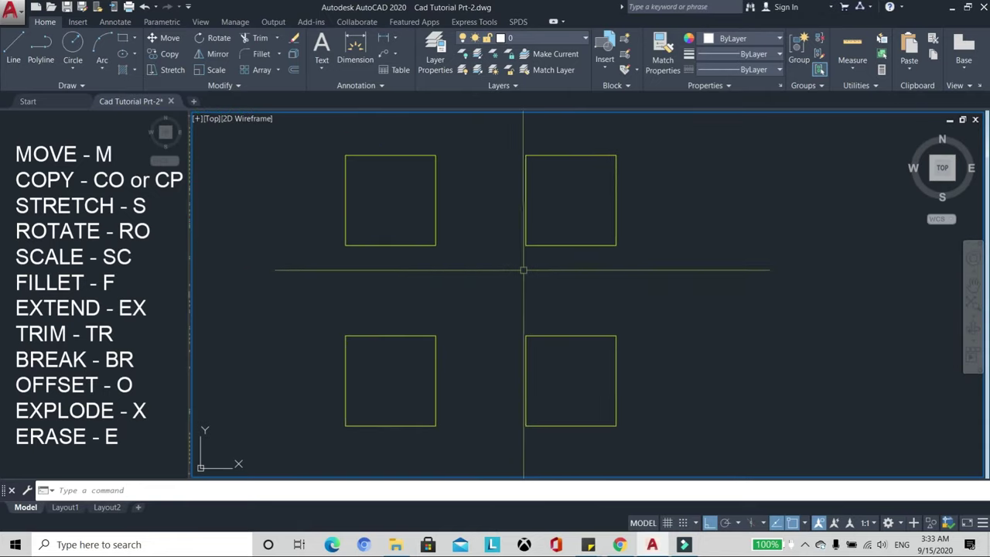
pyautogui.moveTo(510, 249); pyautogui.dragTo(522, 251, button='middle')
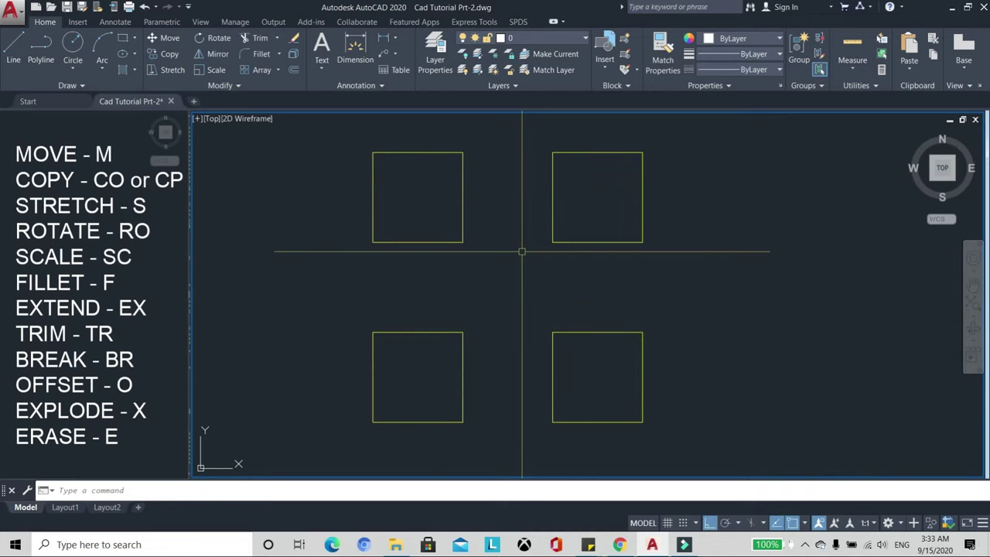
# Erase the top-right and bottom-right yellow squares.
pyautogui.write('e')
pyautogui.press('Return')
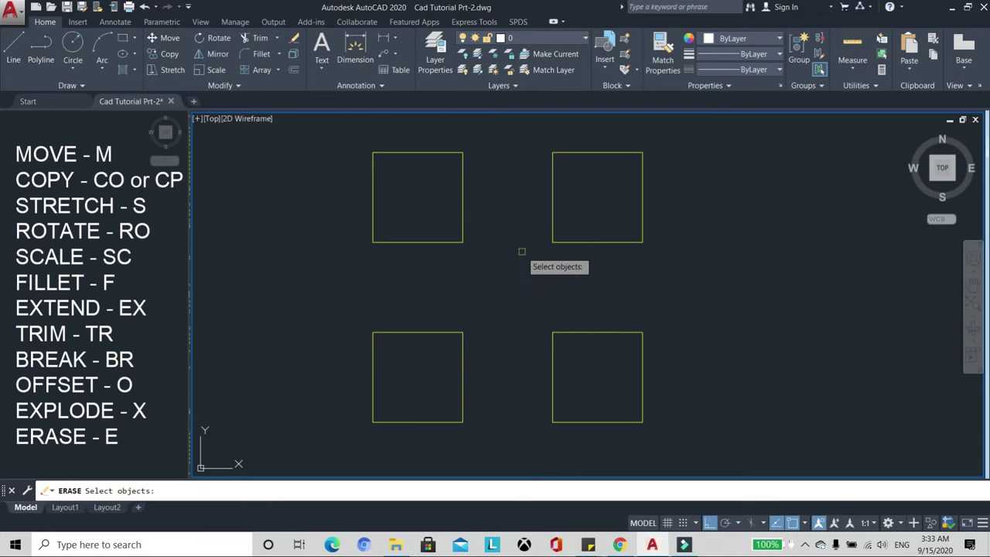
pyautogui.click(553, 152)
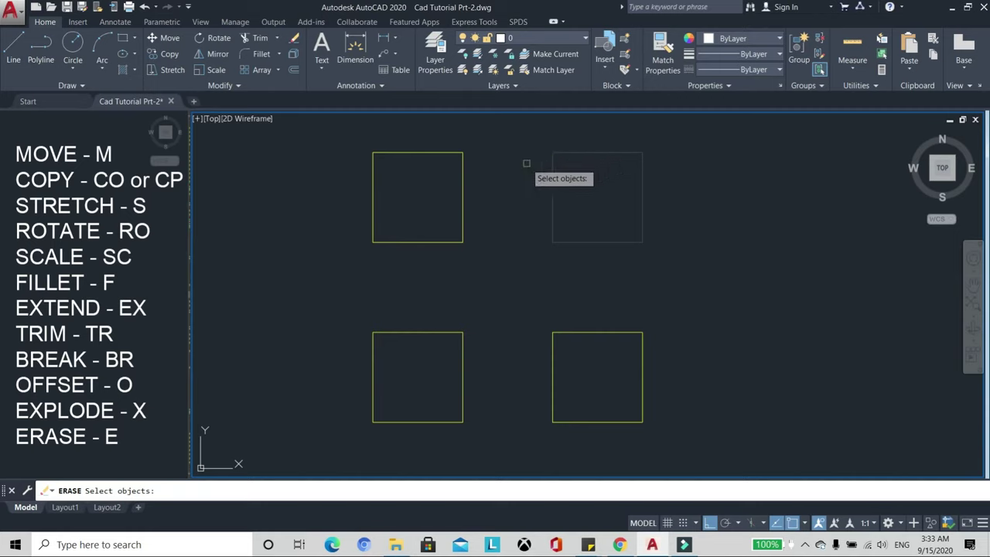
pyautogui.press('Return')
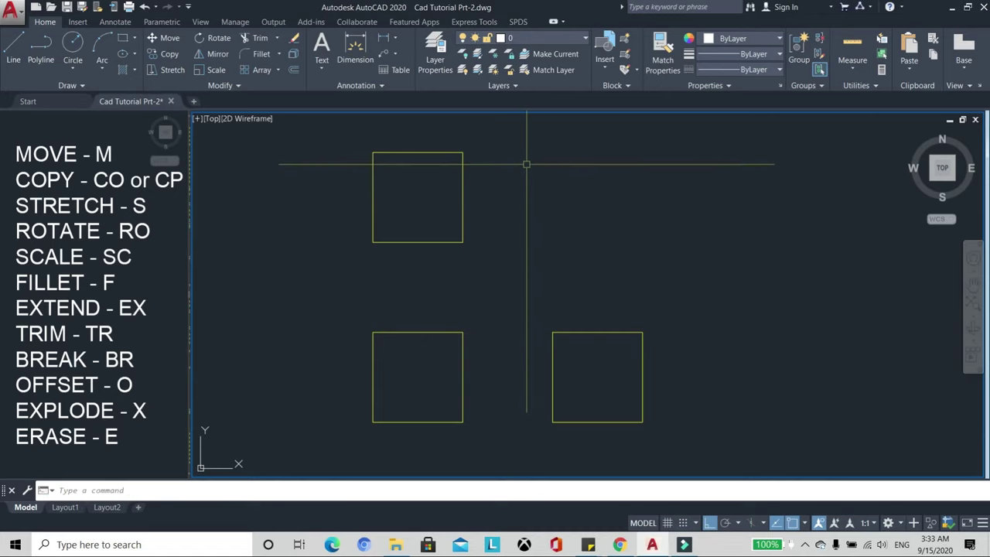
pyautogui.click(589, 333)
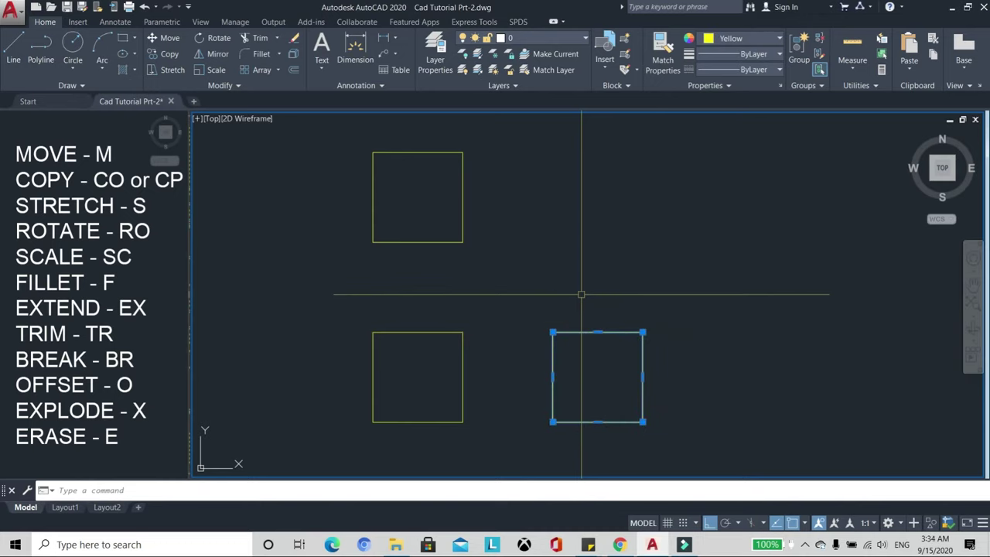
pyautogui.write('E')
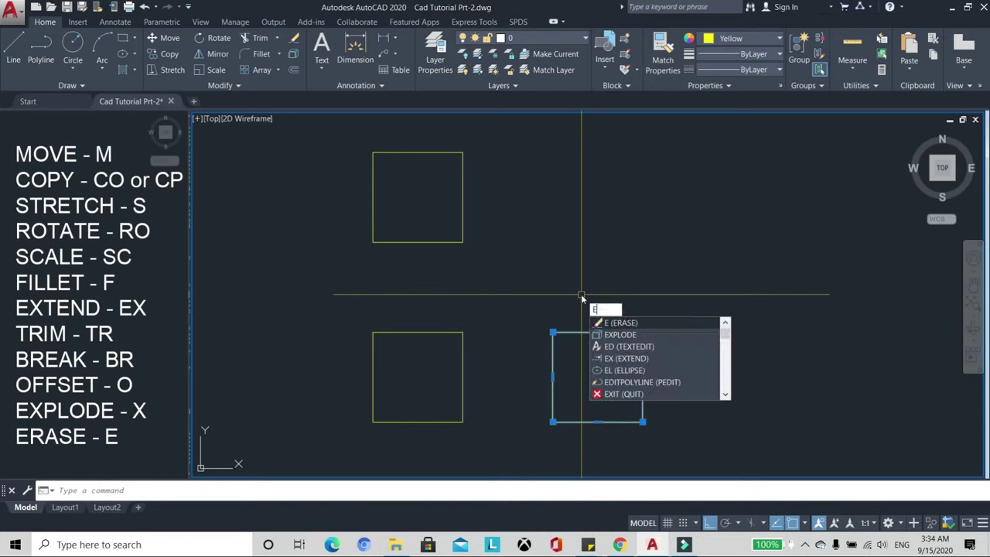
pyautogui.press('Return')
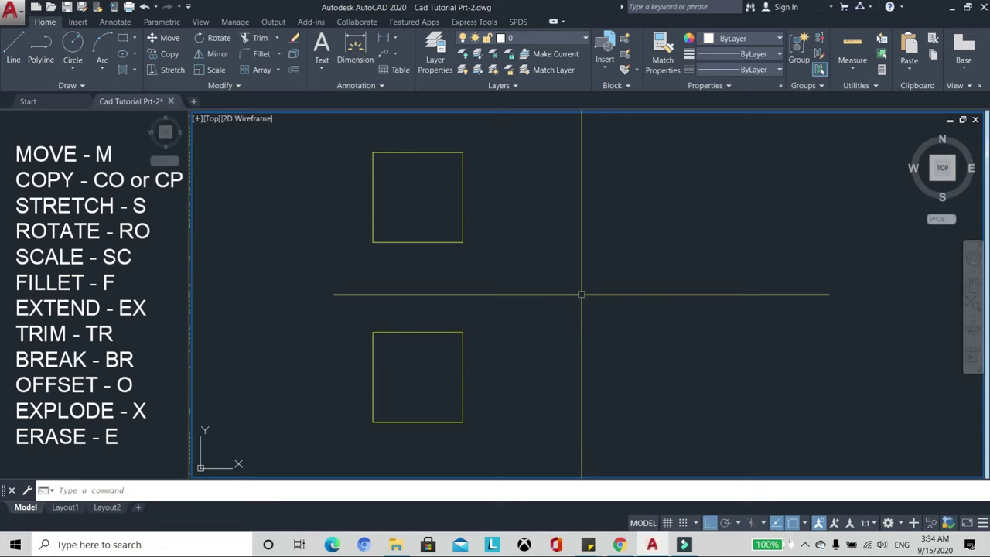
# Erase the remaining upper and lower left-hand yellow squares together.
pyautogui.scroll(-4, 588, 278)
pyautogui.scroll(4, 527, 249)
pyautogui.scroll(-2, 527, 249)
pyautogui.moveTo(524, 253)
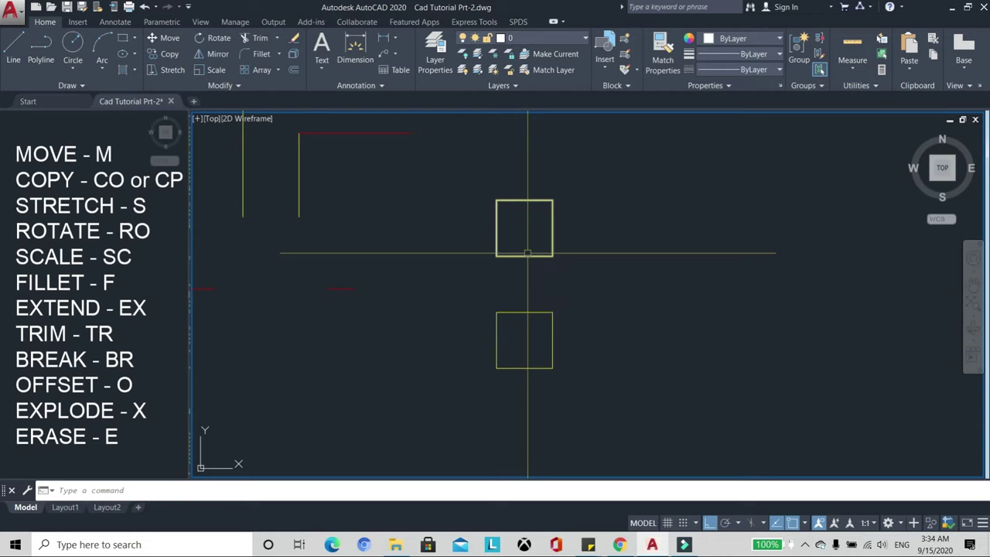
pyautogui.write('e')
pyautogui.press('Return')
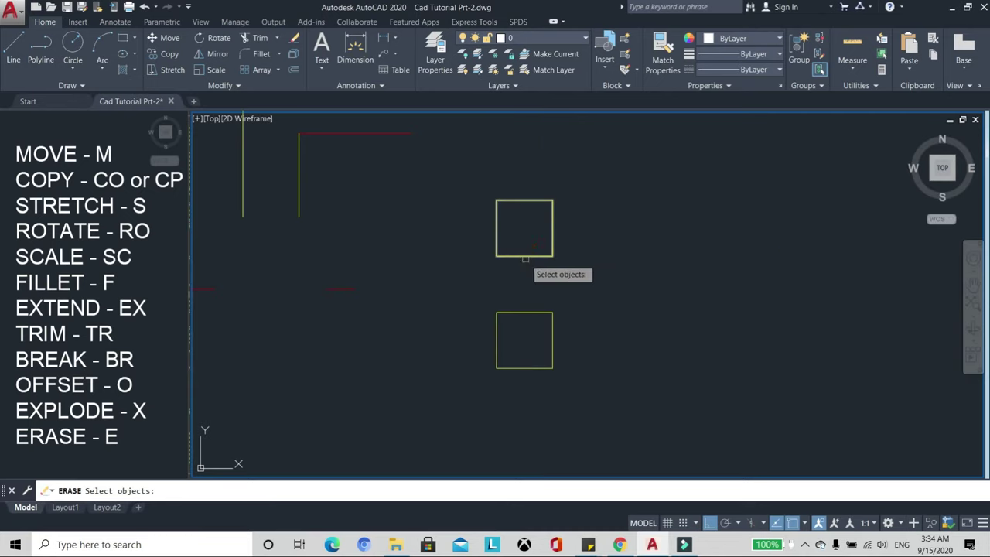
pyautogui.click(525, 313)
pyautogui.click(616, 347)
pyautogui.click(476, 222)
pyautogui.press('Escape')
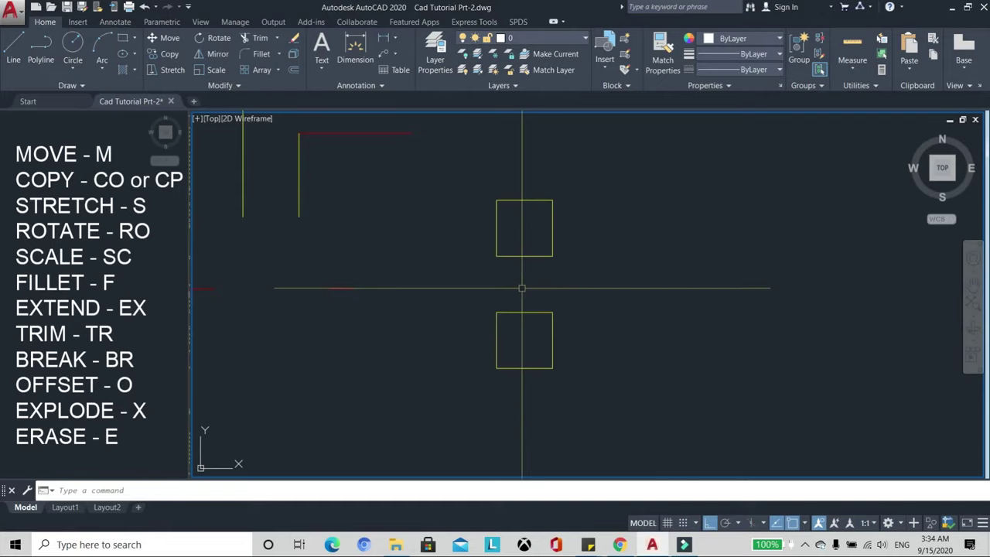
pyautogui.press('Return')
pyautogui.click(517, 313)
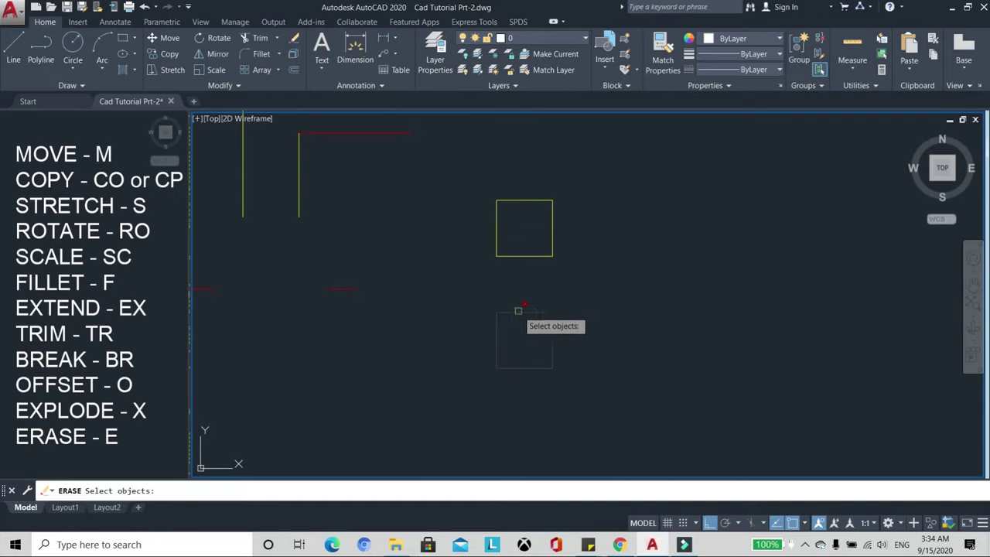
pyautogui.click(525, 254)
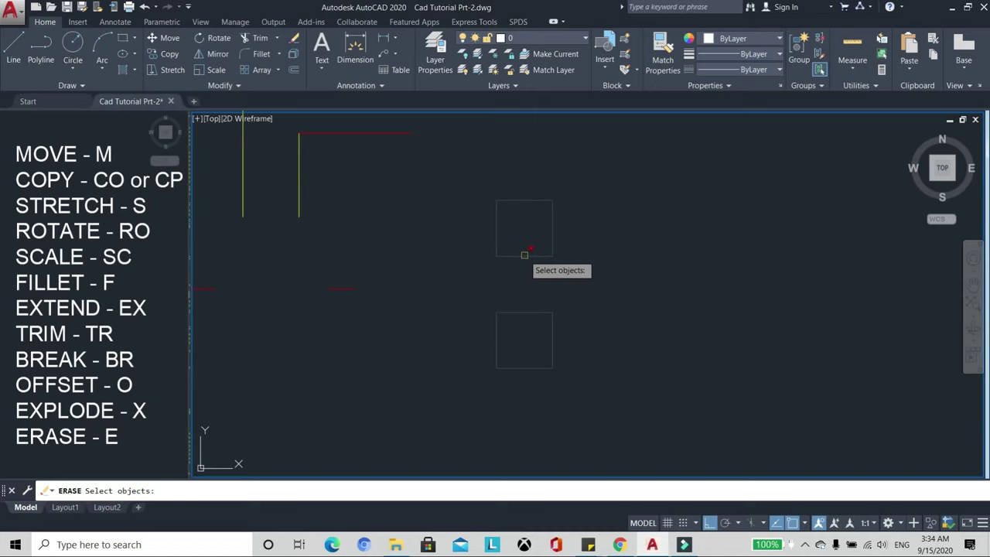
pyautogui.click(609, 199)
pyautogui.click(621, 225)
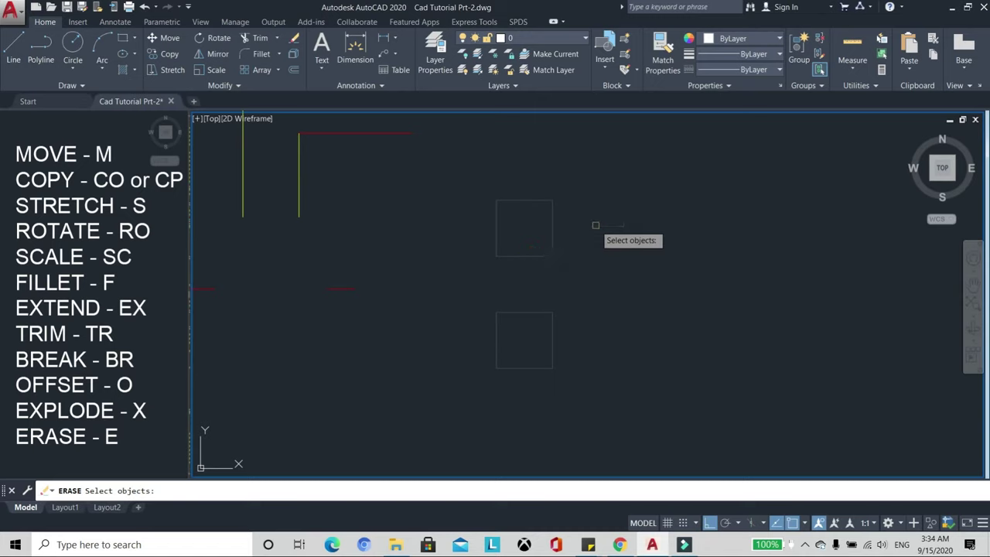
pyautogui.press('Return')
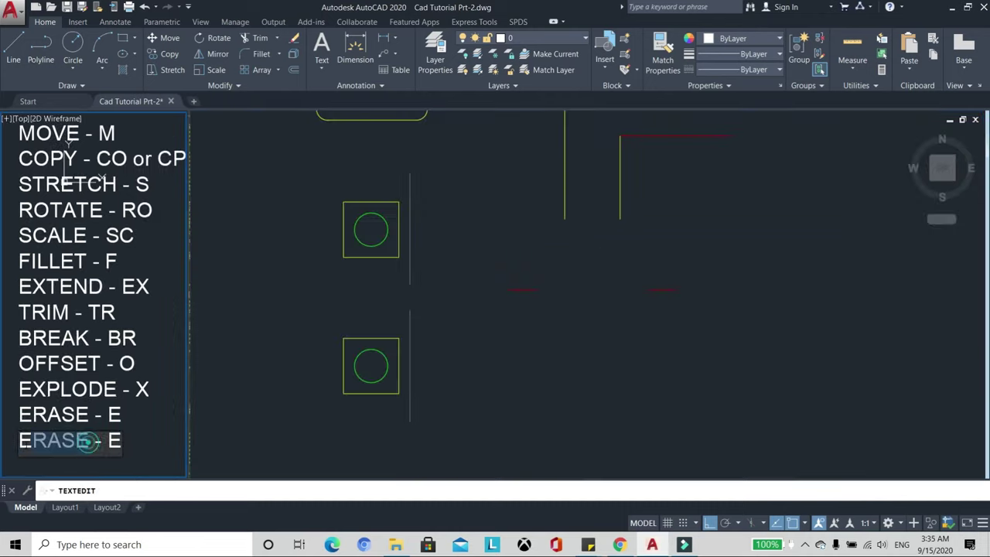
# Edit the copied 'ERASE - E' text line to read 'MIRROR - MI'.
pyautogui.moveTo(86, 441); pyautogui.dragTo(14, 451)
pyautogui.write('MIRROR')
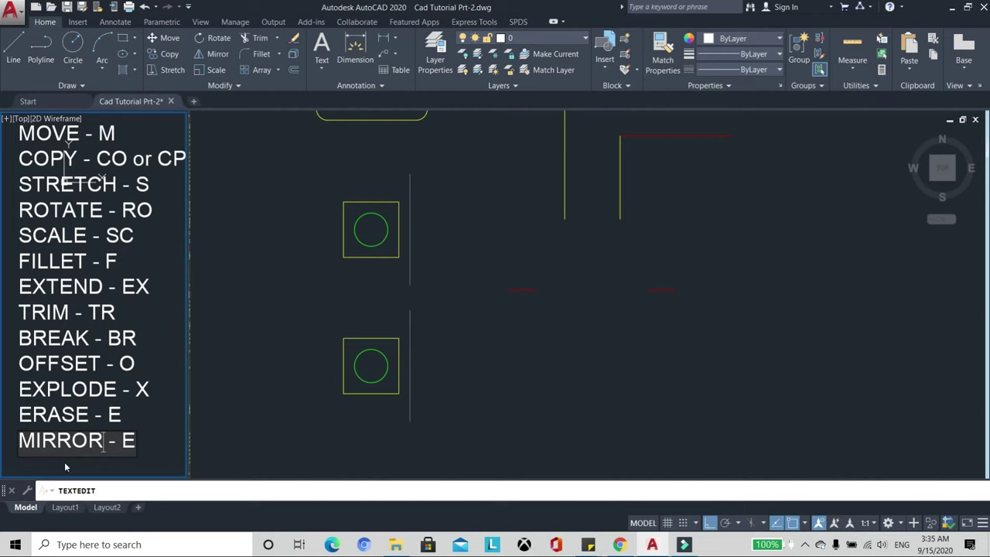
pyautogui.doubleClick(129, 440)
pyautogui.write('MI')
pyautogui.press('Return')
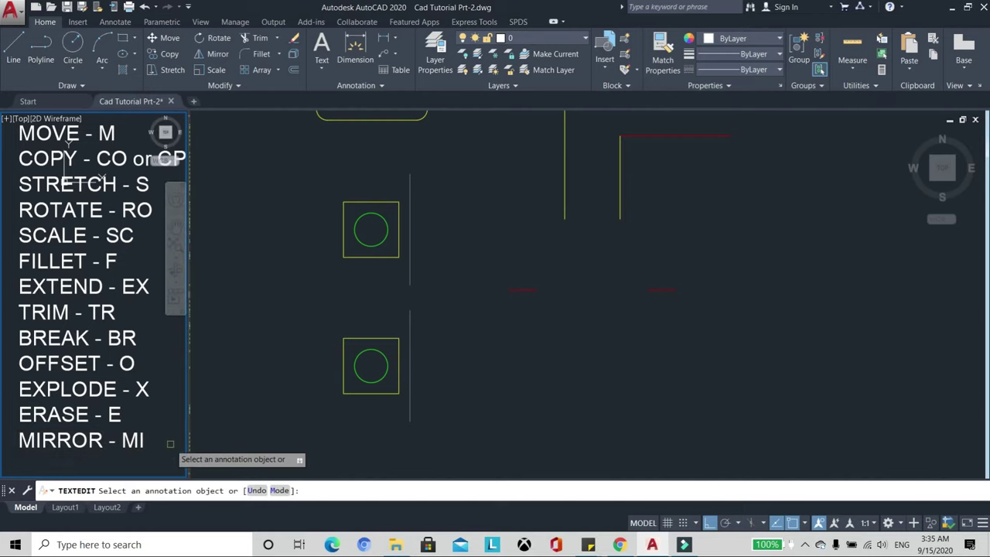
pyautogui.press('Escape')
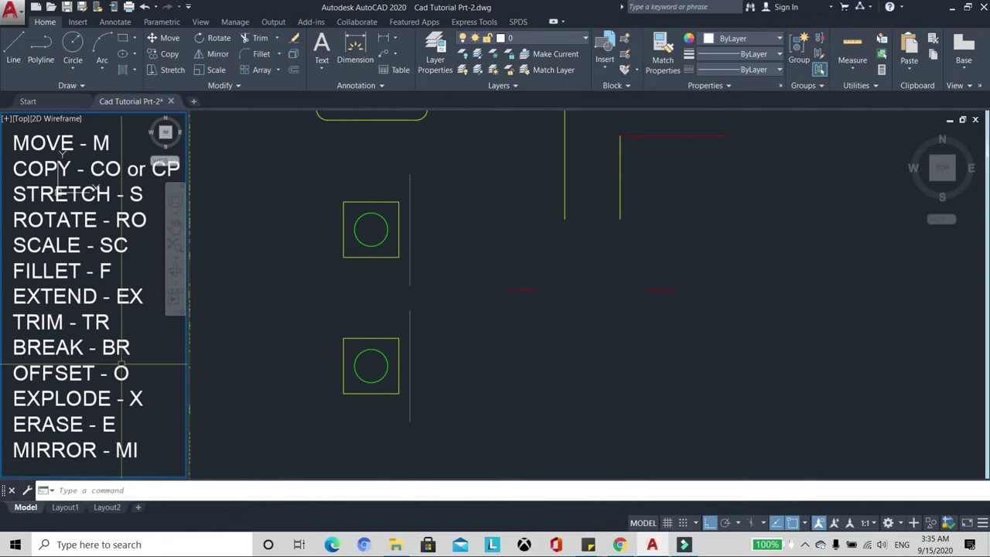
# Start MIRROR (MI) and window-select the upper square and its circle.
pyautogui.scroll(-4, 402, 302)
pyautogui.scroll(4, 401, 294)
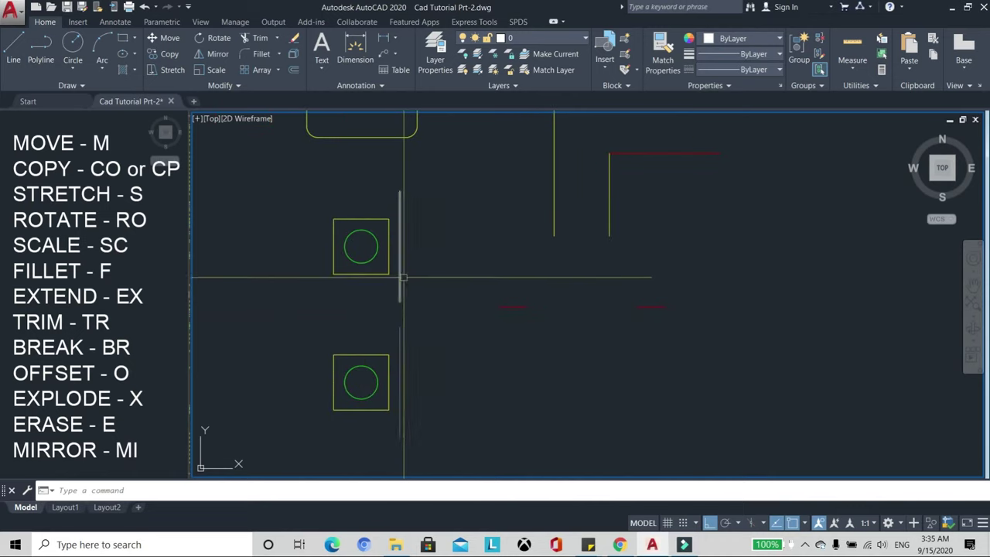
pyautogui.scroll(-2, 408, 291)
pyautogui.scroll(2, 348, 297)
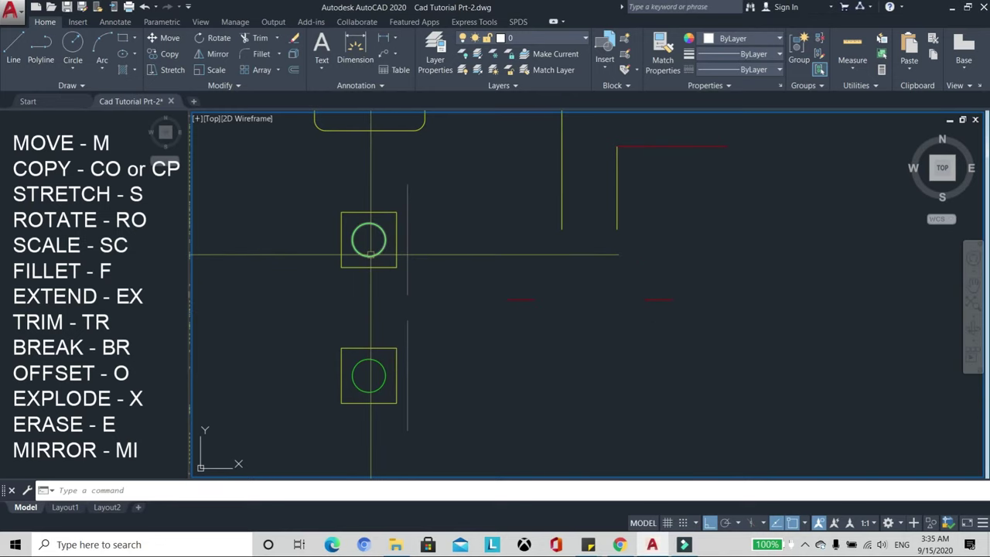
pyautogui.moveTo(369, 254)
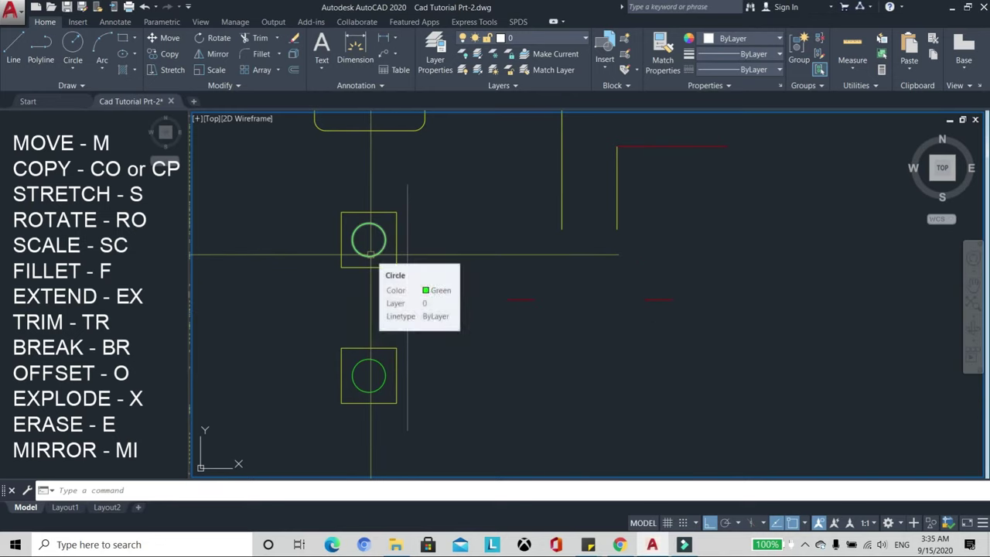
pyautogui.write('MI')
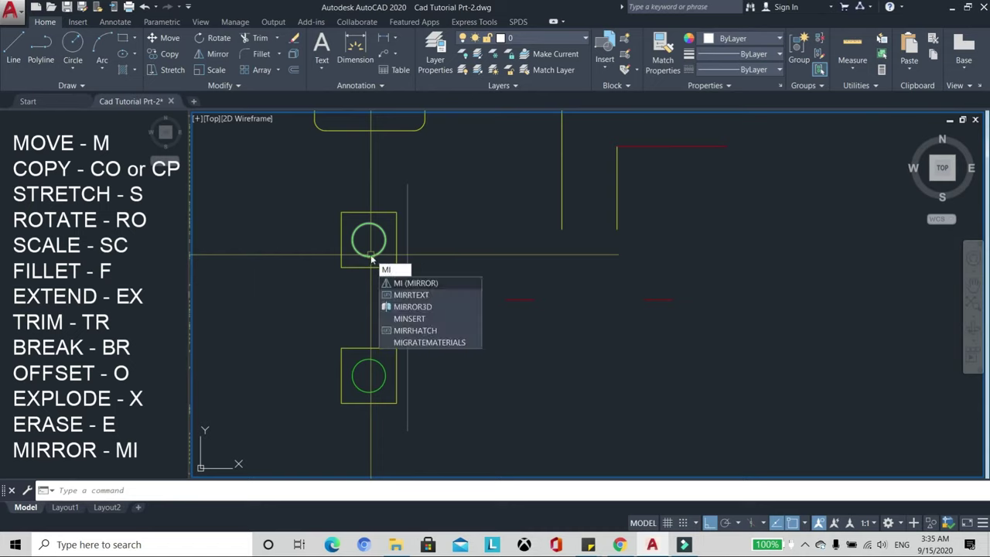
pyautogui.press('Return')
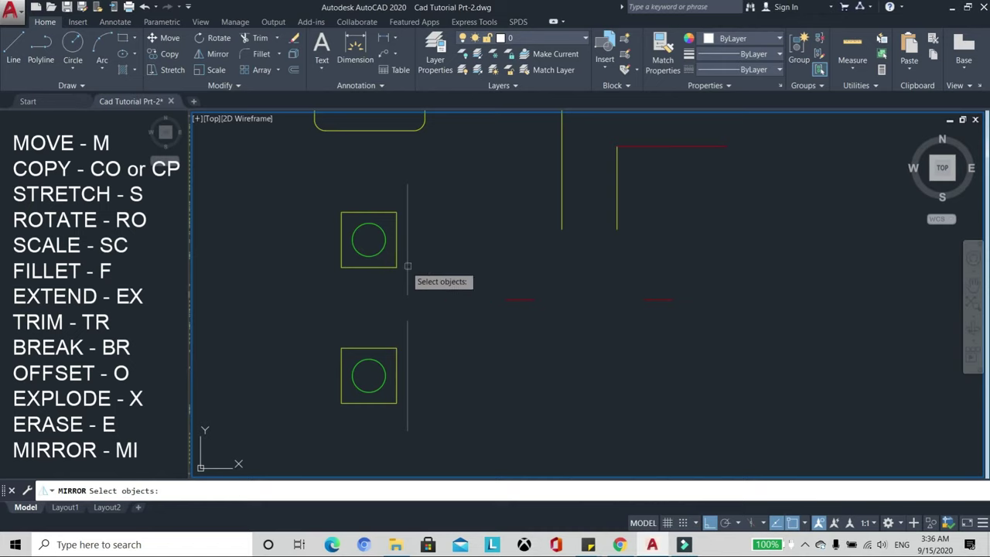
pyautogui.click(312, 276)
pyautogui.click(406, 203)
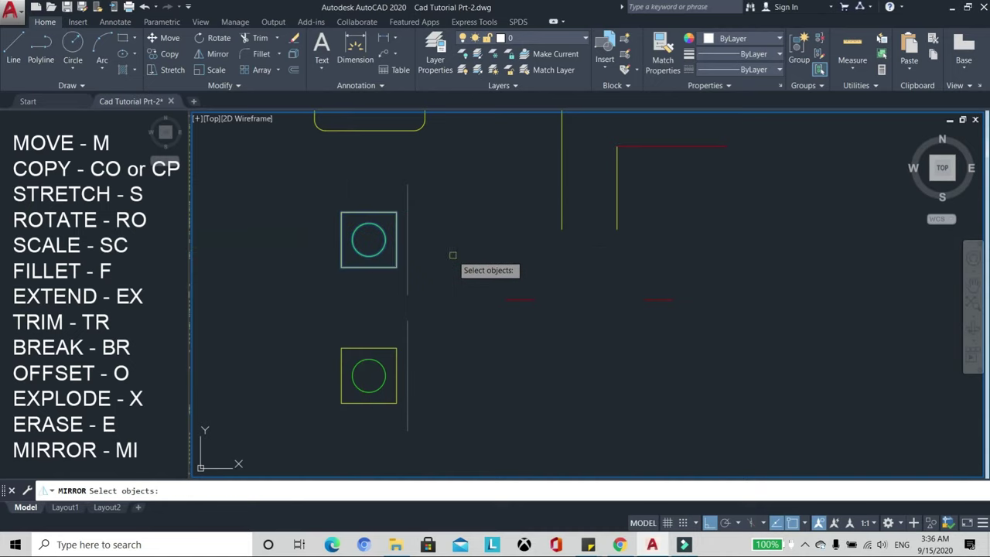
pyautogui.press('Return')
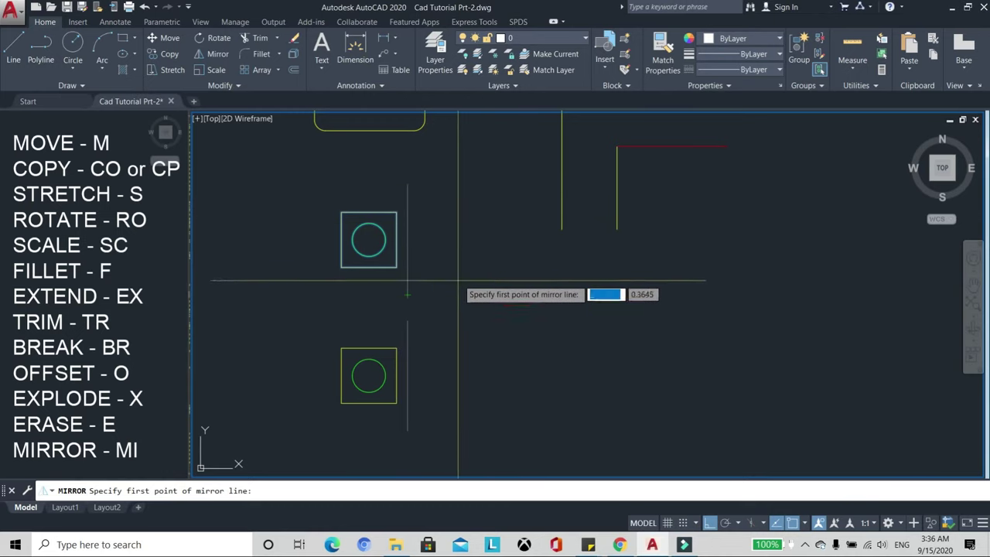
# Mirror them across a two-point vertical line, keeping the source objects.
pyautogui.click(407, 295)
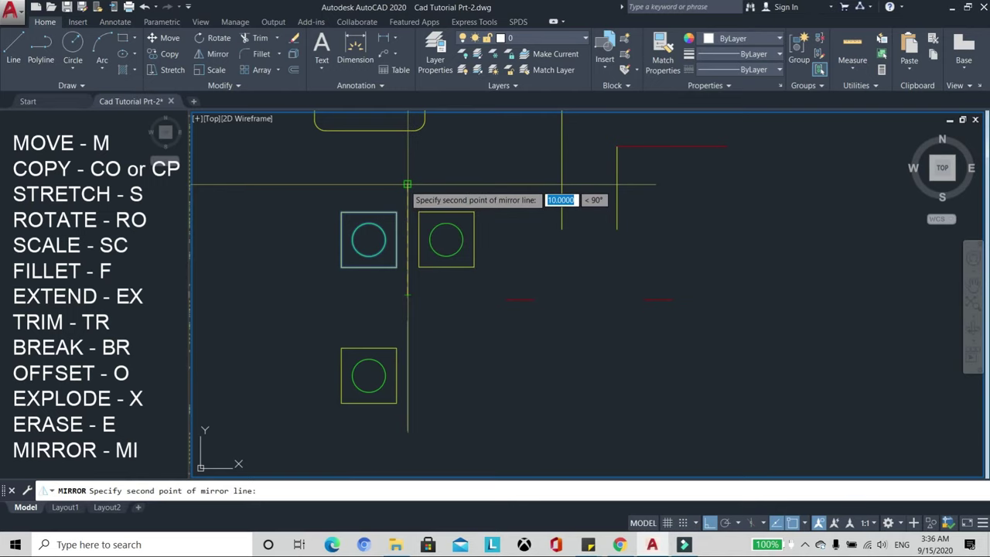
pyautogui.click(404, 185)
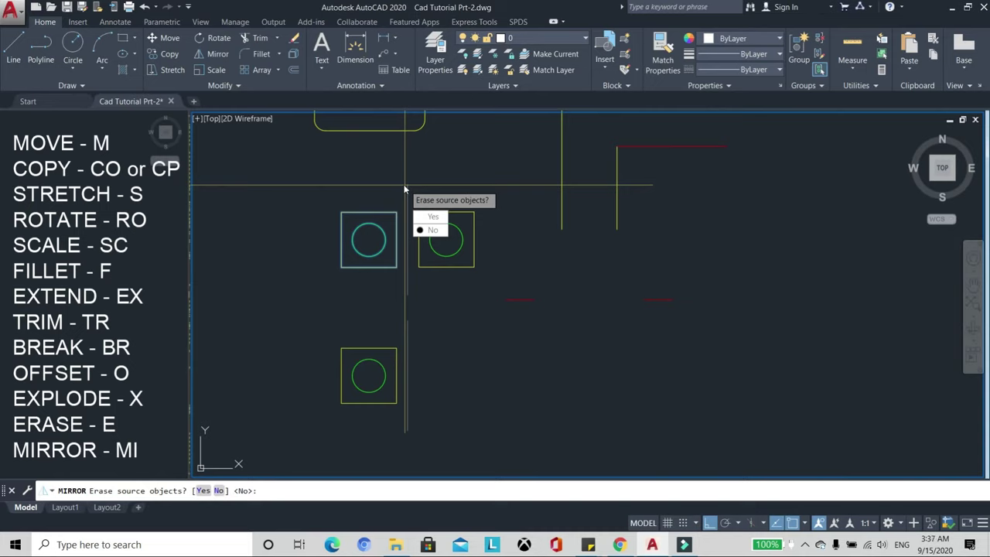
pyautogui.press('Return')
pyautogui.scroll(2, 403, 186)
pyautogui.scroll(-2, 402, 194)
pyautogui.scroll(4, 398, 200)
pyautogui.scroll(-1, 402, 198)
pyautogui.scroll(-3, 413, 194)
pyautogui.scroll(2, 391, 199)
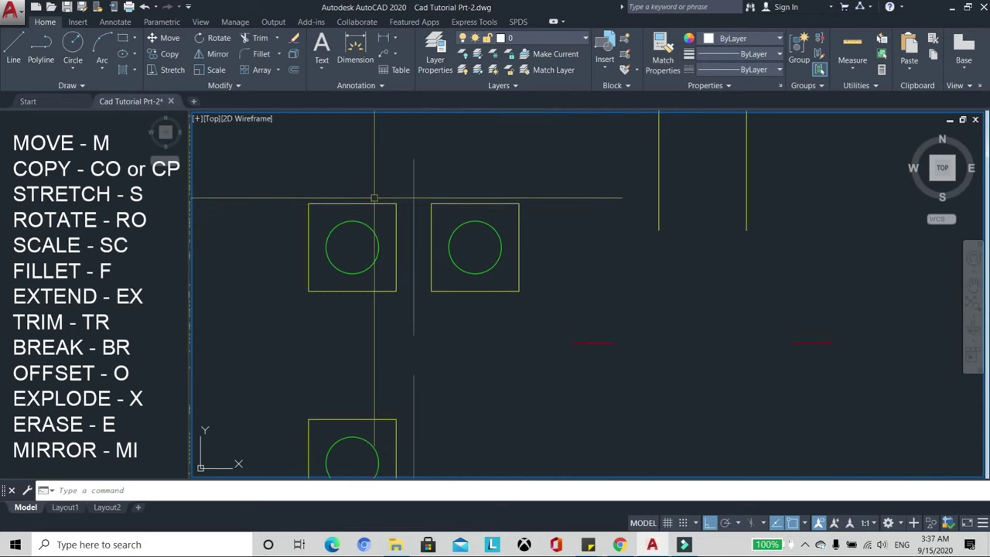
pyautogui.scroll(-2, 420, 190)
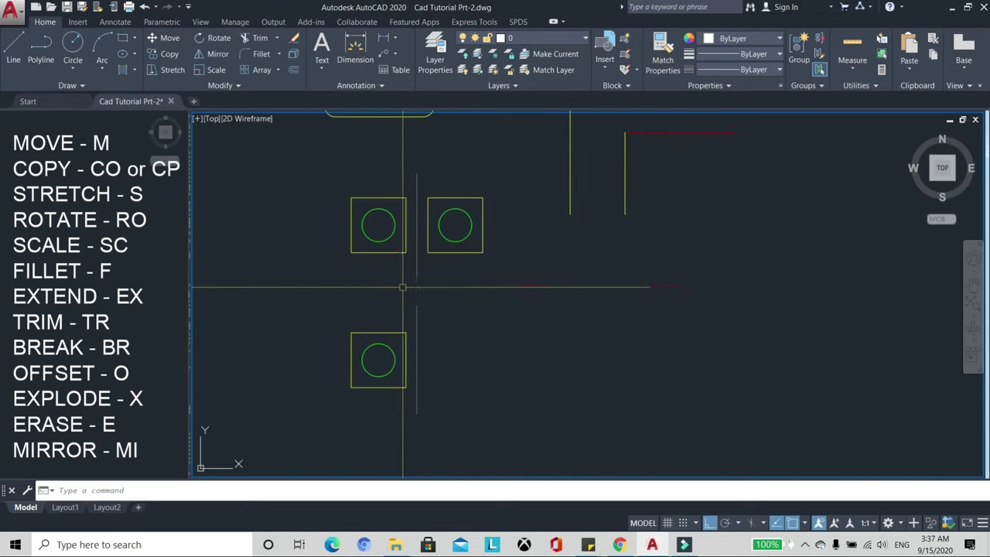
# Window-select the lower square and circle and mirror them across the vertical line, erasing the source.
pyautogui.moveTo(429, 365); pyautogui.dragTo(410, 356, button='middle')
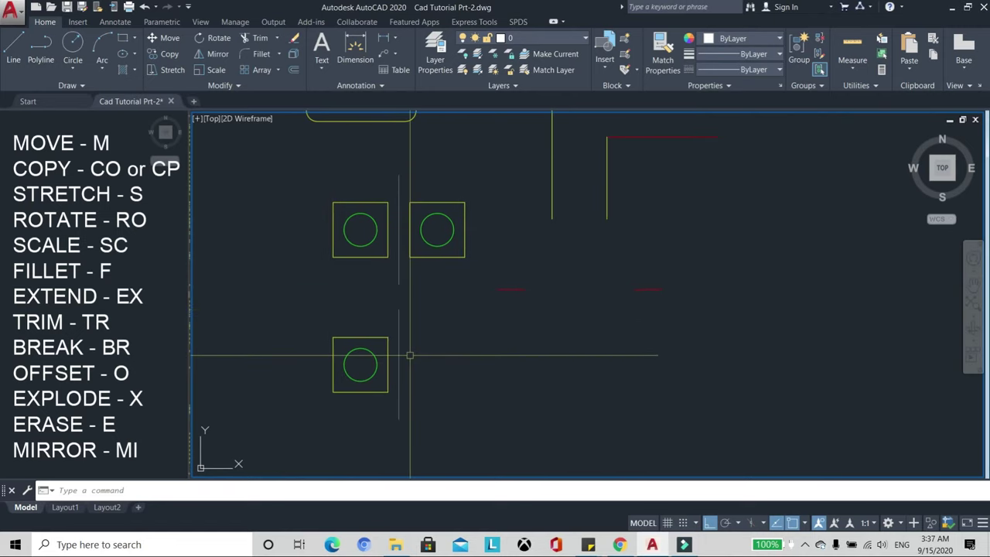
pyautogui.write('MI')
pyautogui.press('Return')
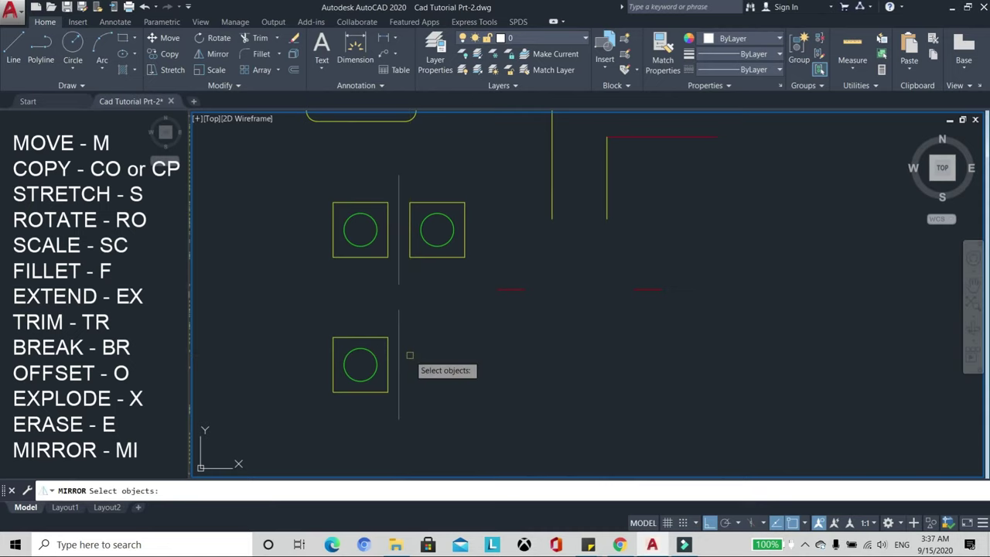
pyautogui.click(310, 404)
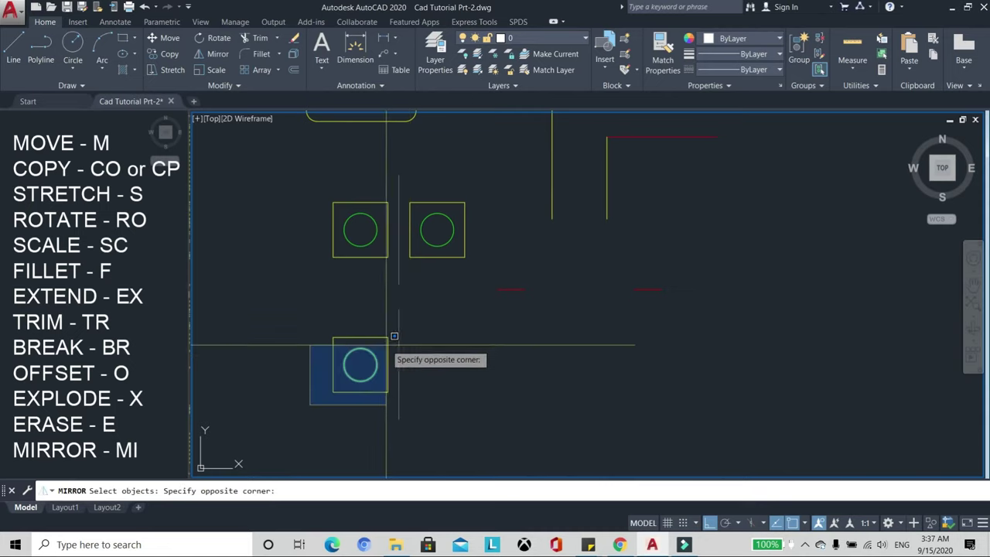
pyautogui.click(406, 325)
pyautogui.press('Return')
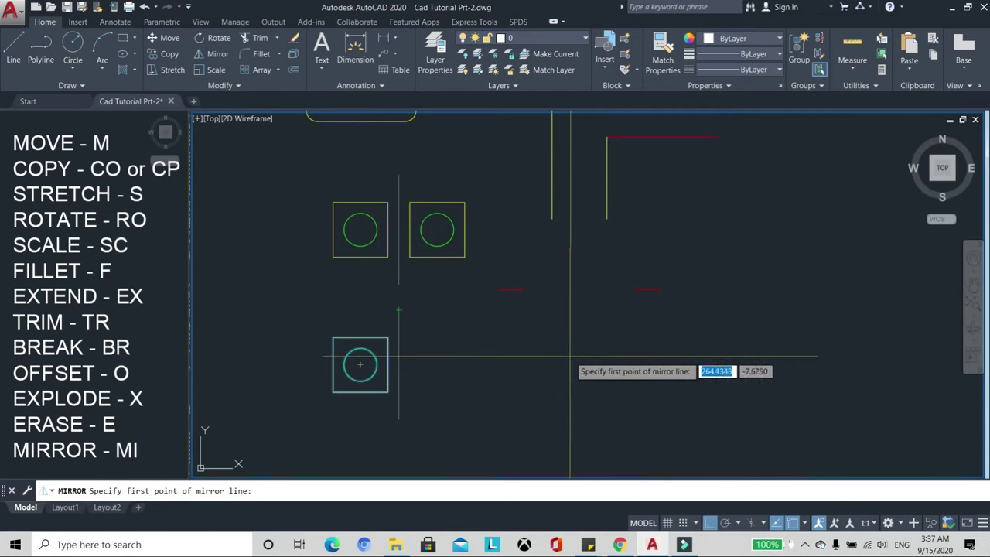
pyautogui.click(399, 421)
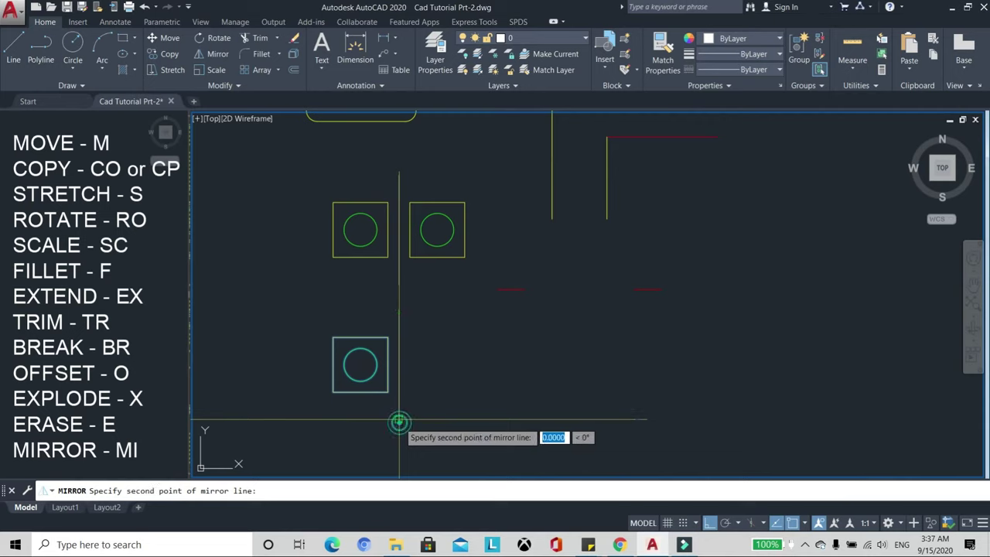
pyautogui.click(399, 310)
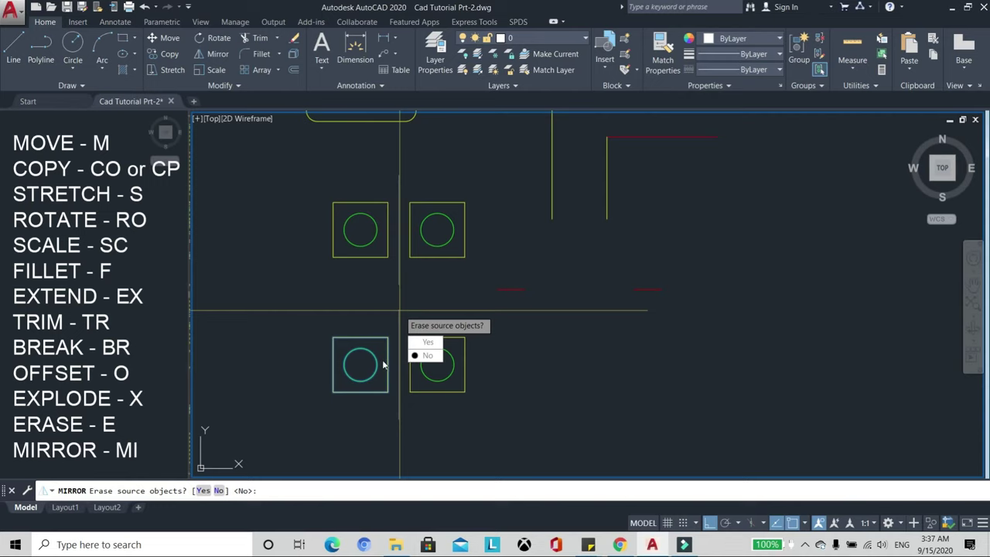
pyautogui.click(430, 343)
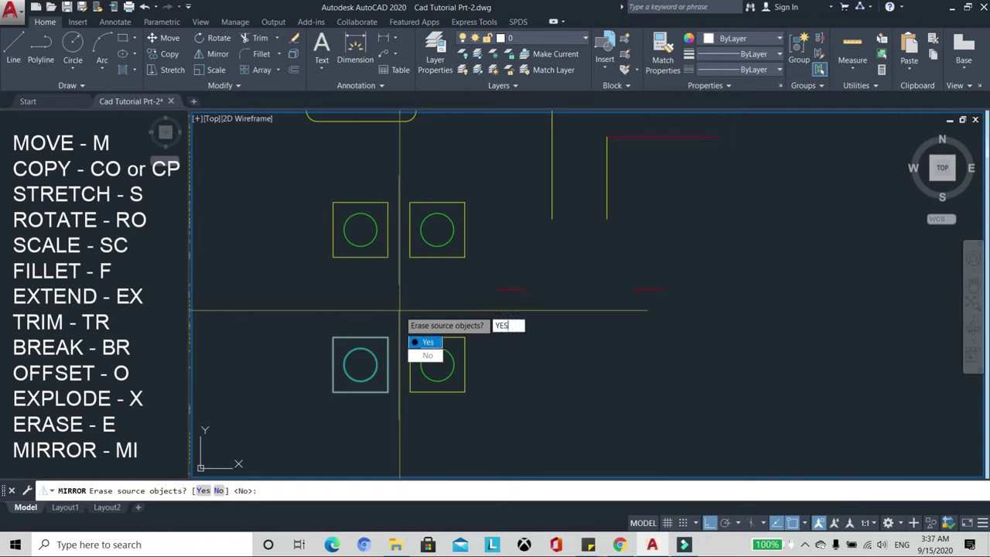
pyautogui.click(430, 344)
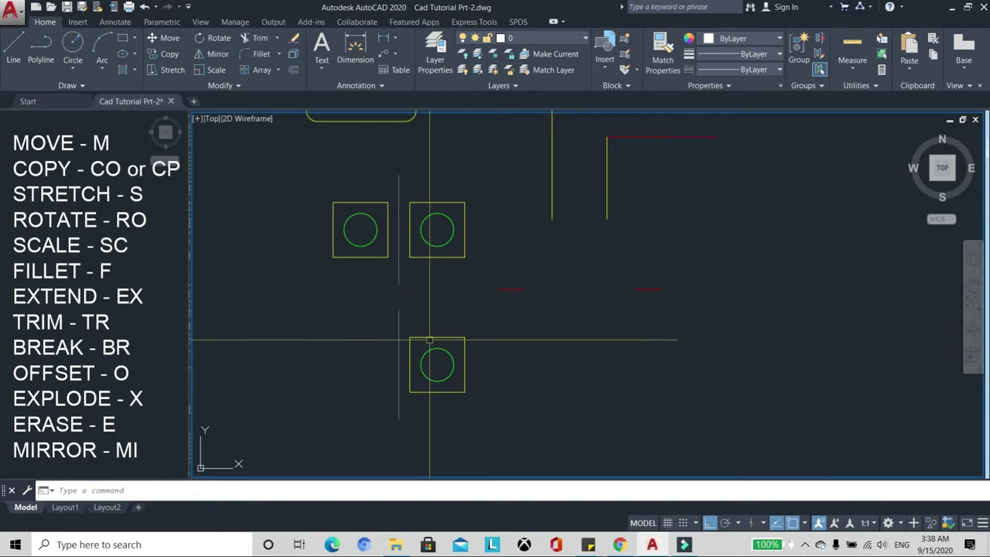
pyautogui.scroll(-2, 408, 342)
pyautogui.scroll(2, 364, 309)
pyautogui.moveTo(357, 288); pyautogui.dragTo(415, 327, button='middle')
pyautogui.scroll(-2, 422, 331)
pyautogui.scroll(2, 420, 327)
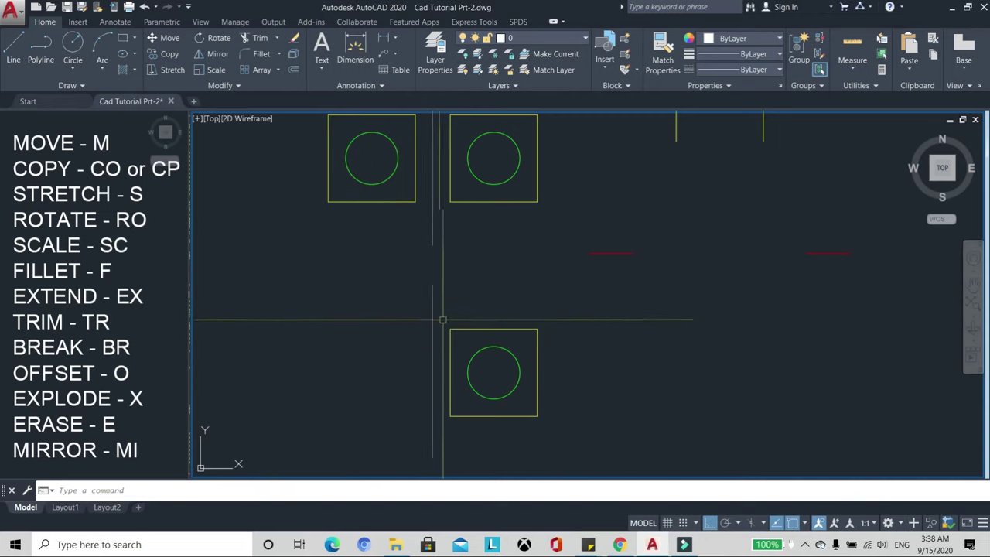
pyautogui.scroll(-2, 457, 343)
pyautogui.scroll(2, 460, 309)
pyautogui.scroll(-2, 464, 310)
pyautogui.scroll(2, 466, 297)
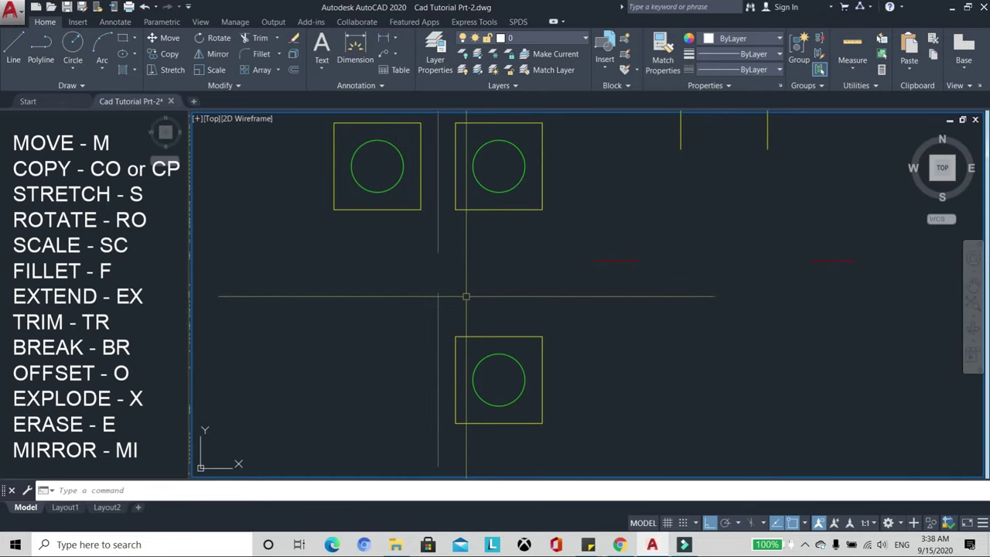
pyautogui.scroll(-2, 464, 292)
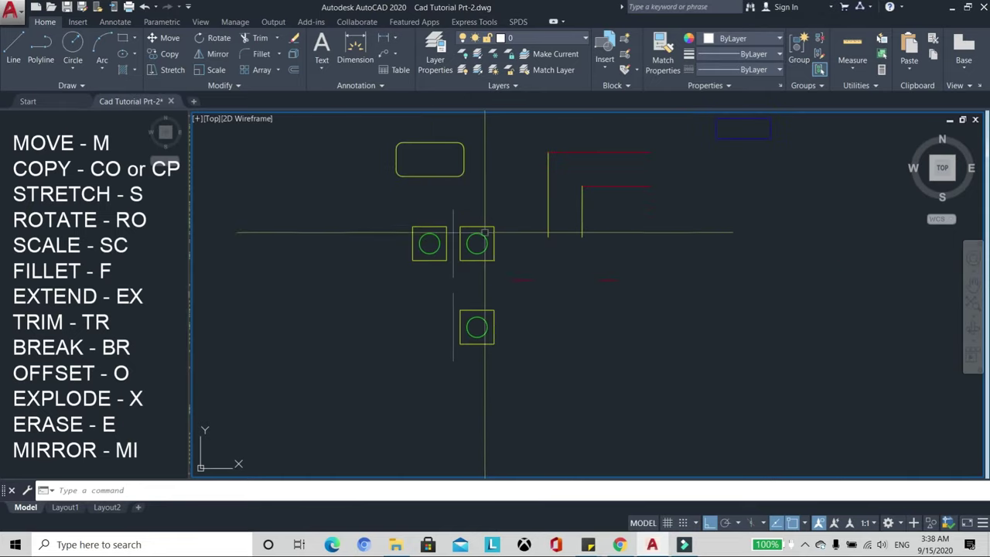
pyautogui.scroll(-2, 328, 186)
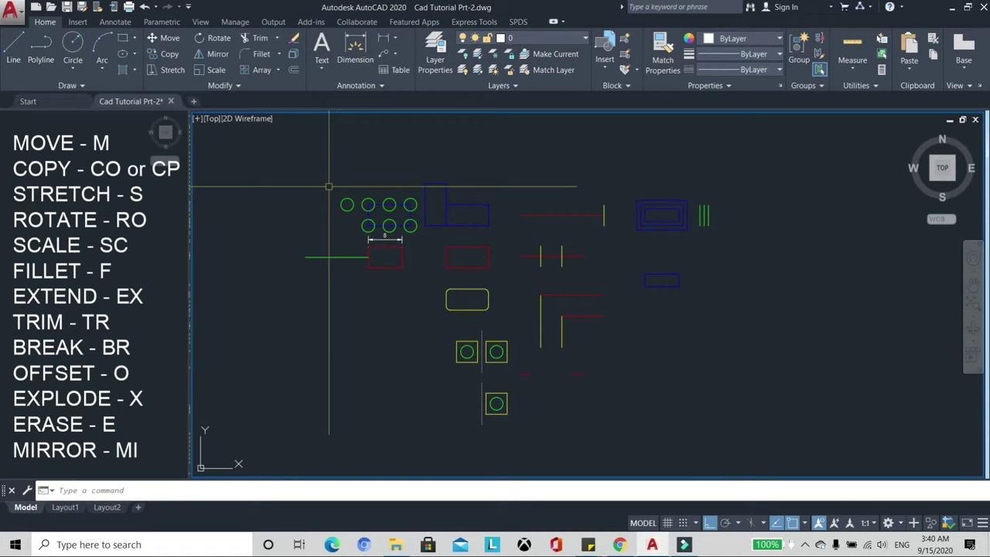